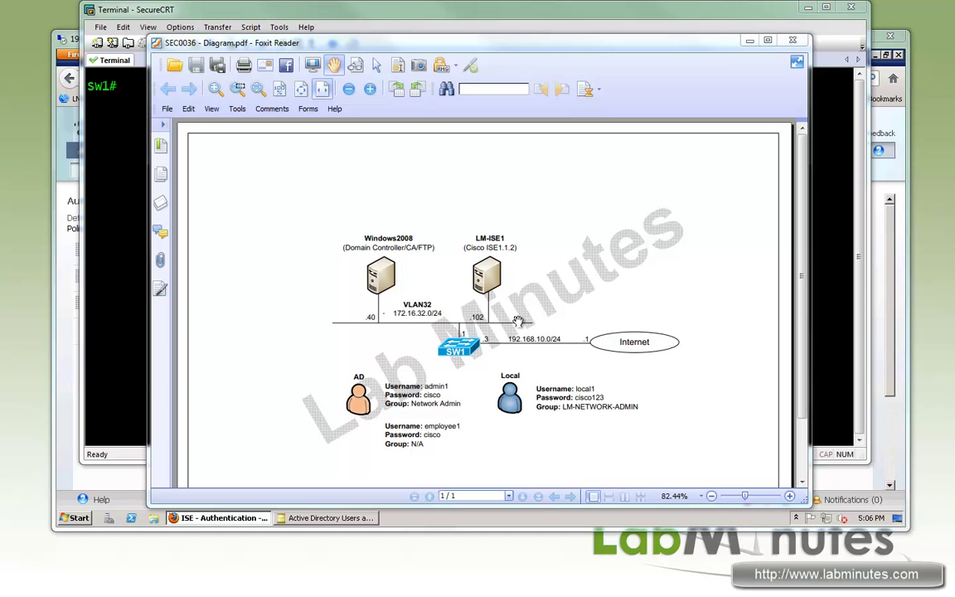
Drag the Foxit Reader lab diagram window down-left, out of the way of the switch terminal
drag(544, 45, 359, 152)
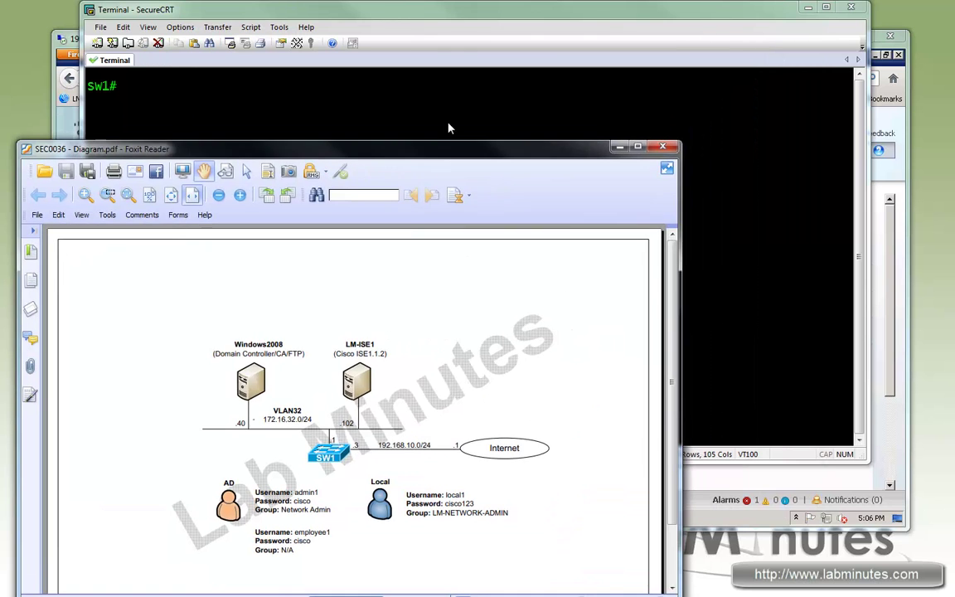
Review SW1's AAA lines with 'sh run | in aaa' and enter global configuration mode
click(108, 78)
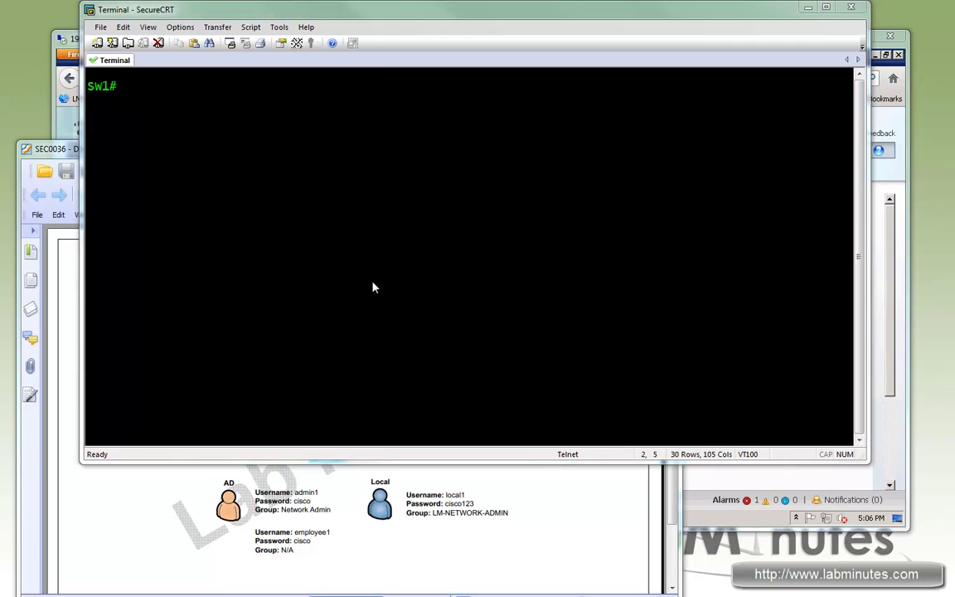
key(Return)
key(Return)
text(sh run |)
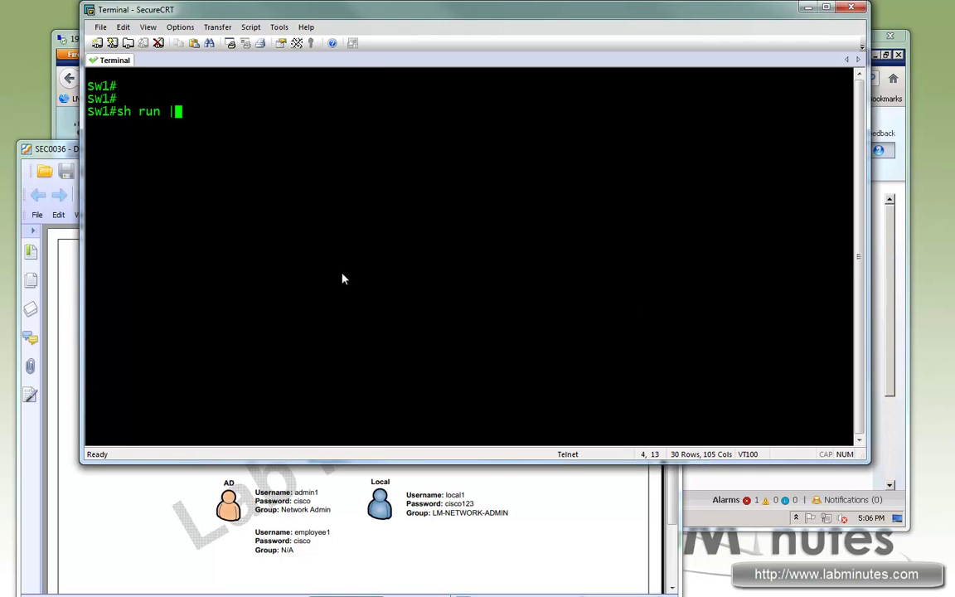
text( in aaaa)
key(Return)
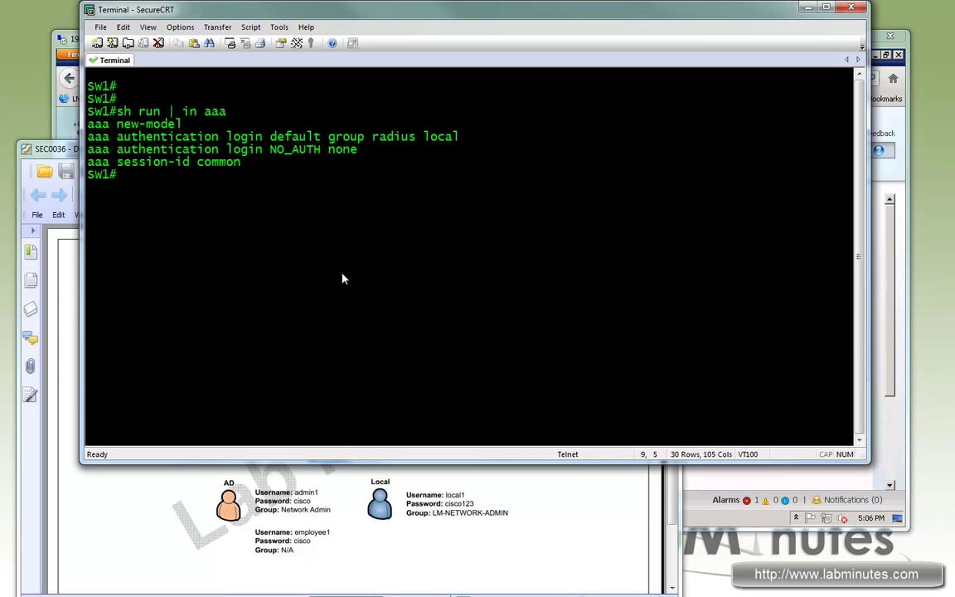
text(conf t)
key(Return)
Enter 'aaa authorization exec default group radius if-authenticated' on SW1
text(aaa a)
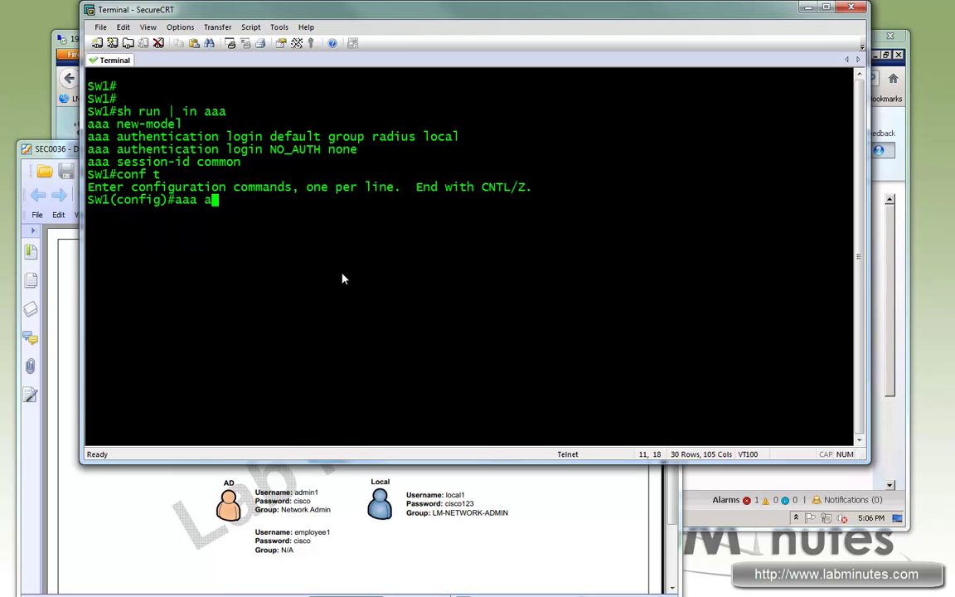
text(uth)
key(Tab)
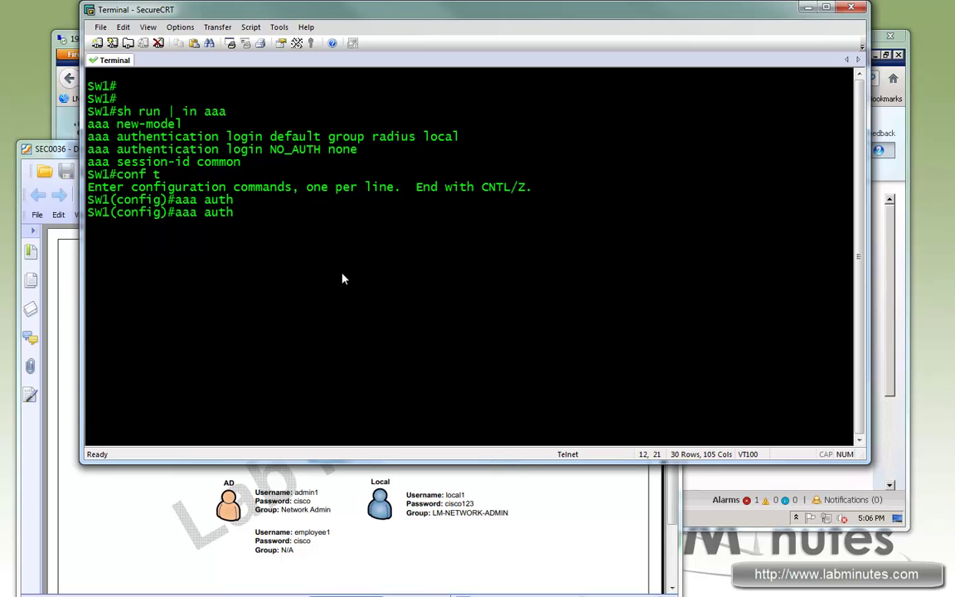
text(ri)
key(BackSpace)
key(BackSpace)
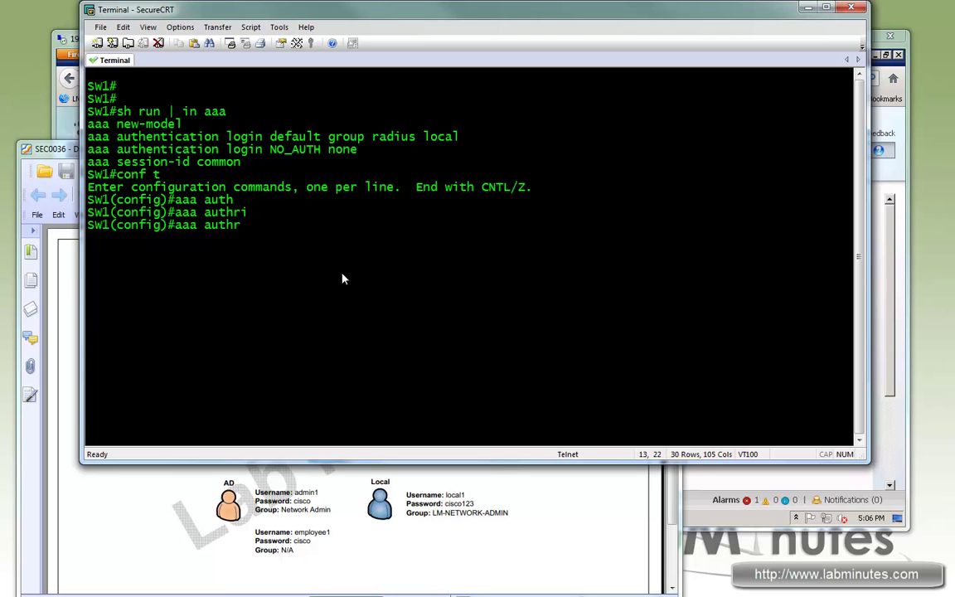
text(ori)
key(Tab)
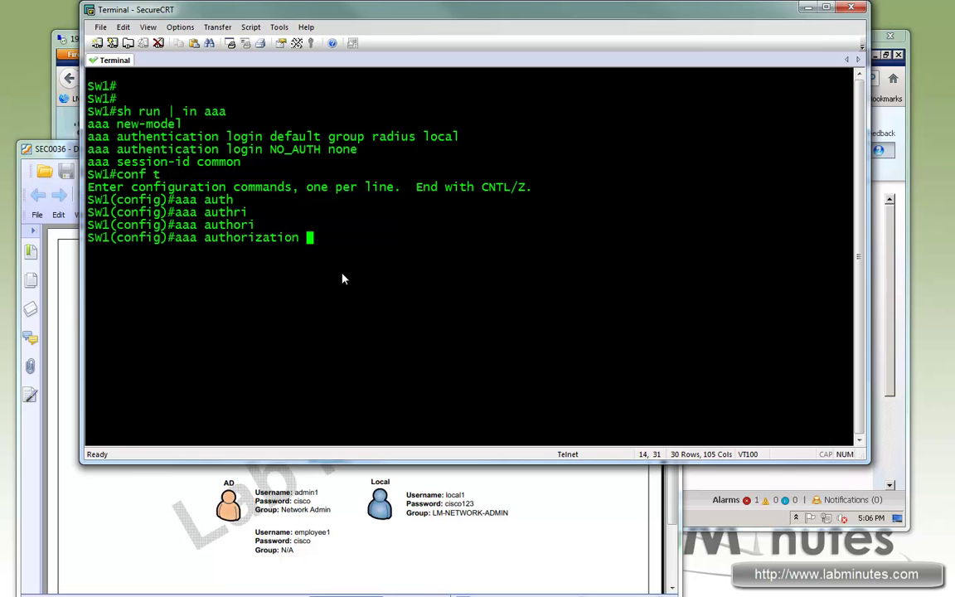
text(?)
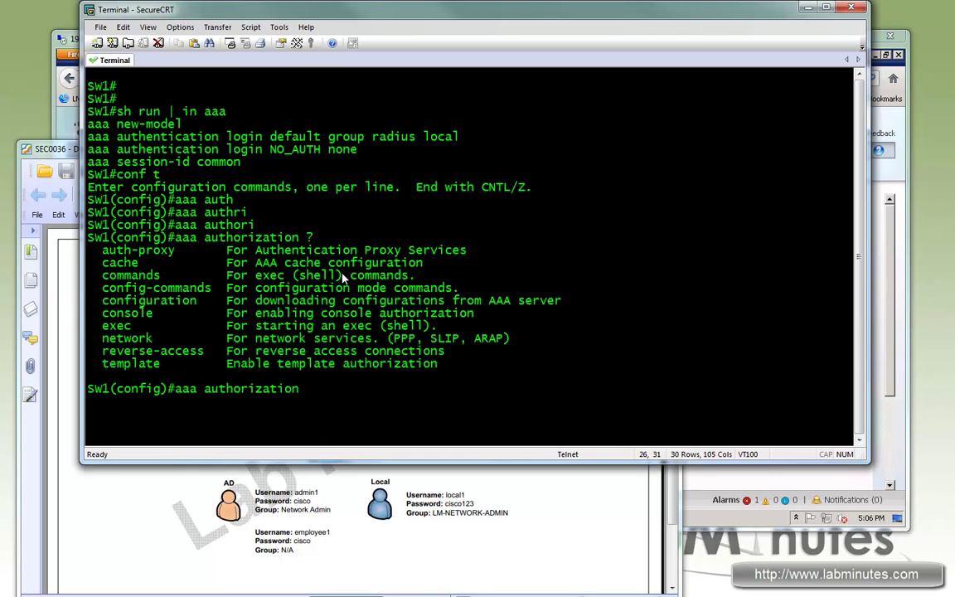
text(exex)
drag(99, 326, 437, 327)
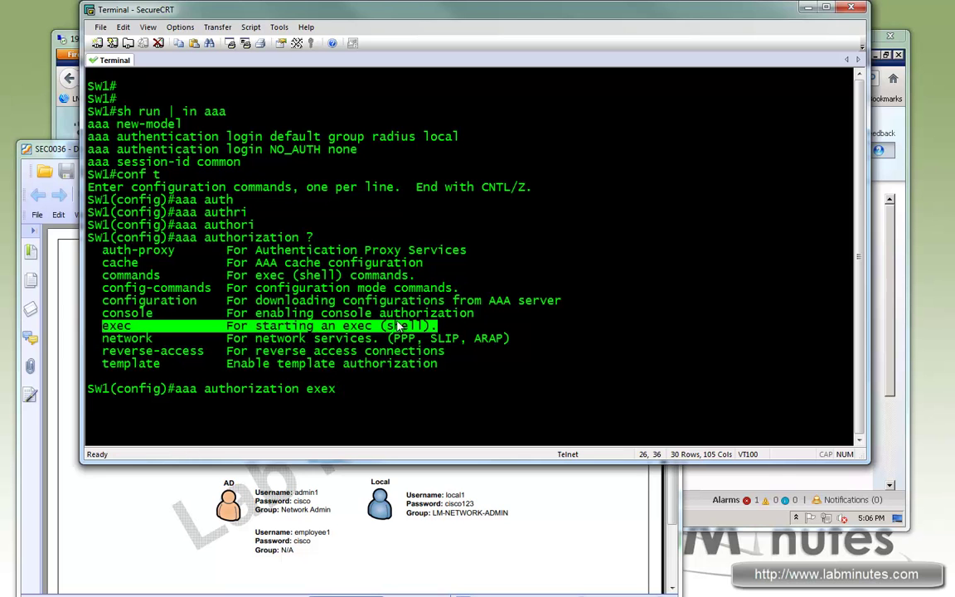
click(516, 317)
key(BackSpace)
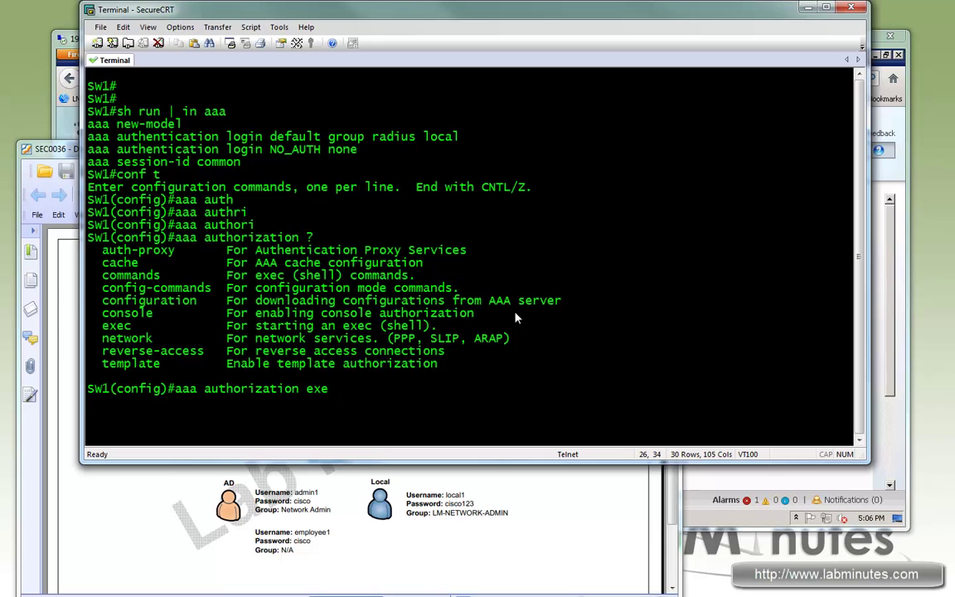
key(Tab)
text(defa)
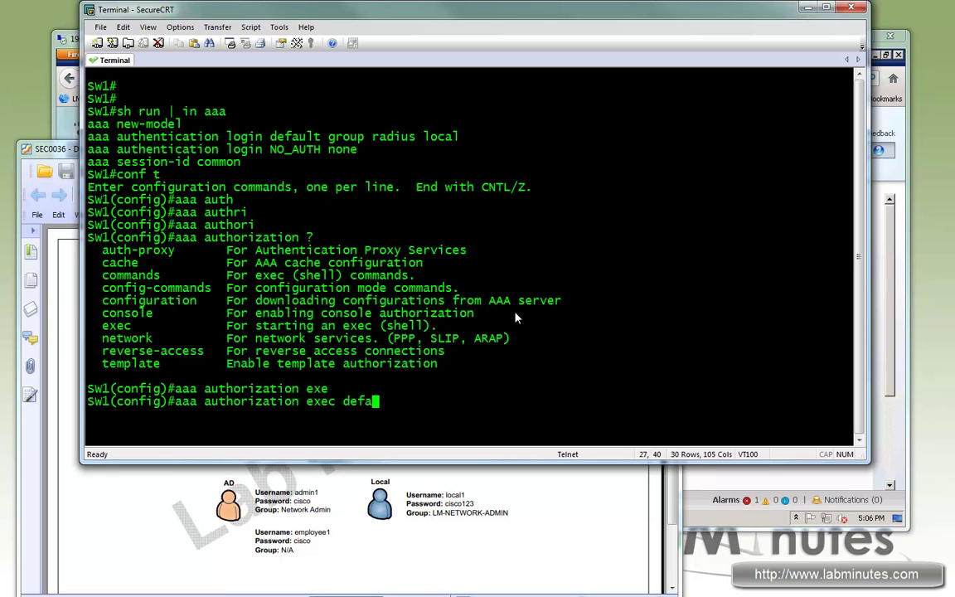
key(Tab)
text(gr)
key(Tab)
text(radius )
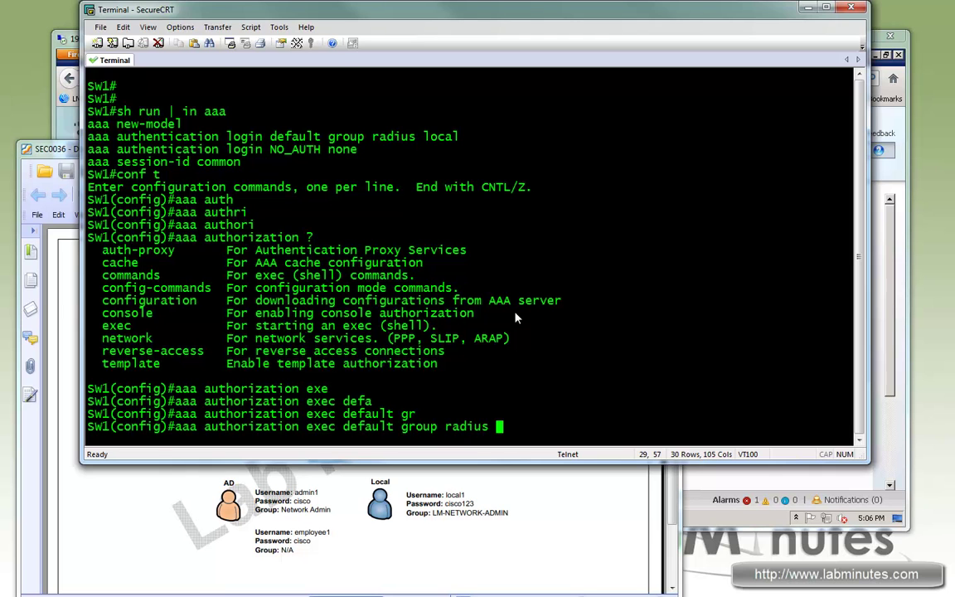
text(if)
key(Tab)
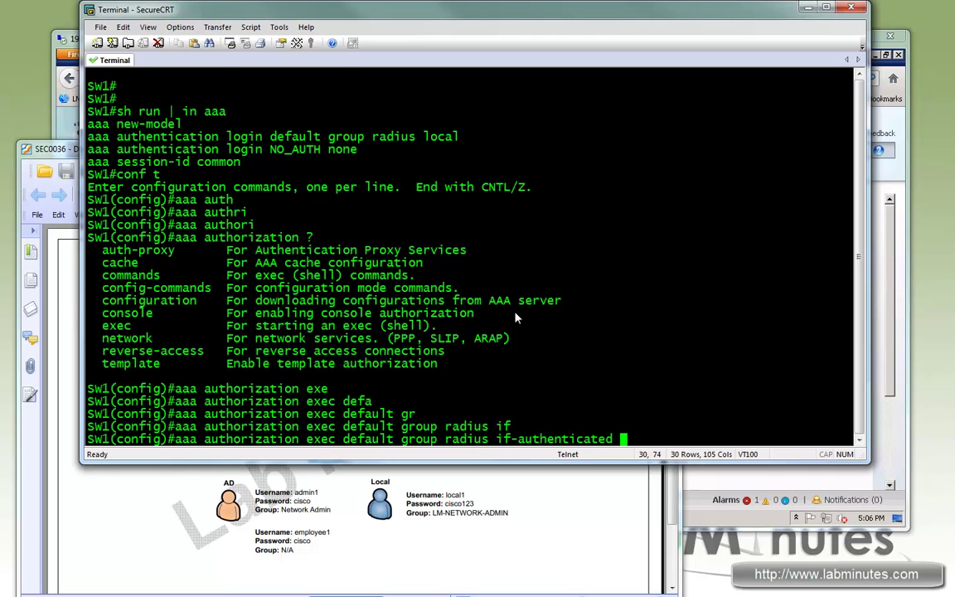
key(Return)
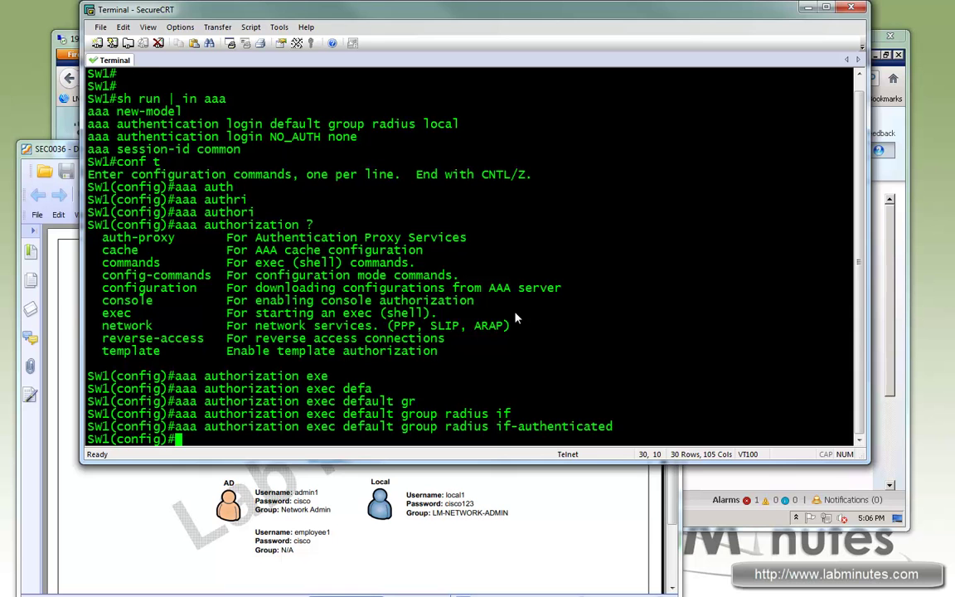
key(Return)
key(Return)
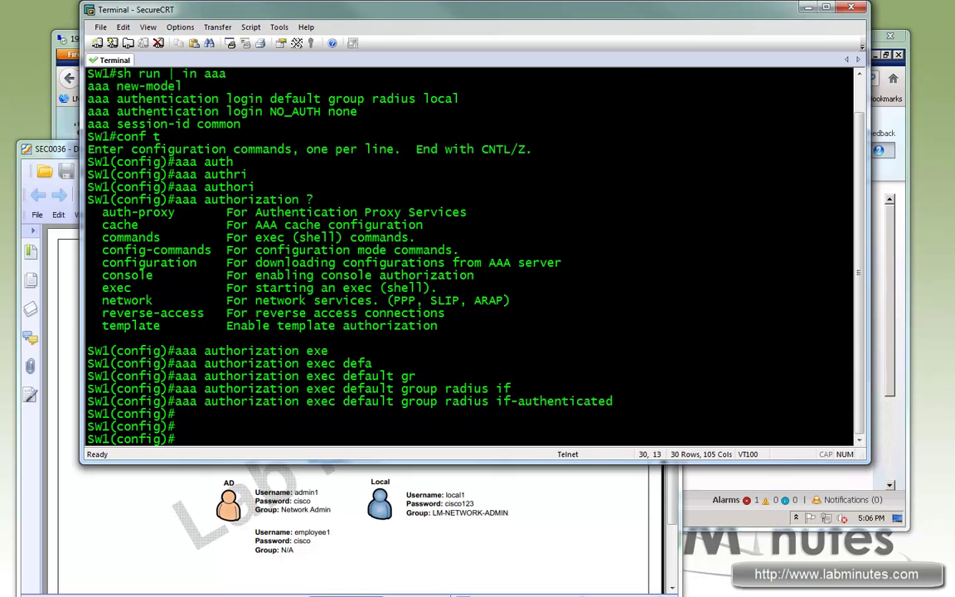
Navigate to Administration > Identity Management > Groups and reposition the lab diagram window
click(900, 234)
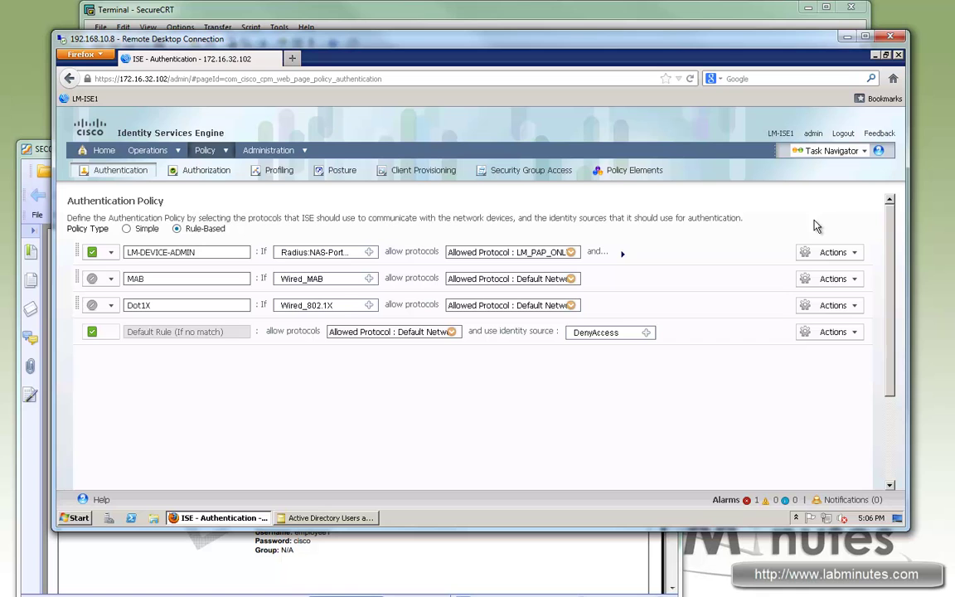
click(134, 143)
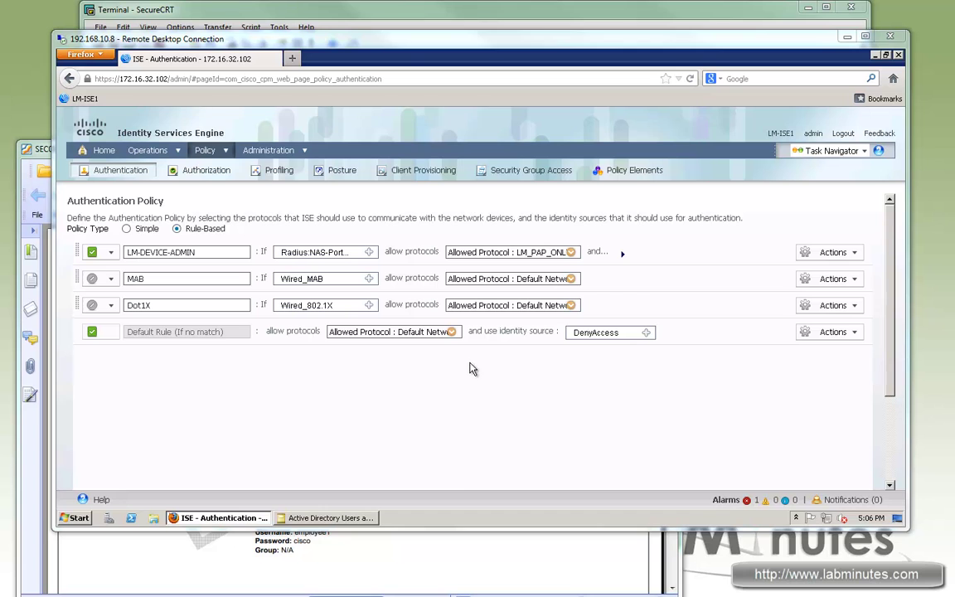
click(278, 152)
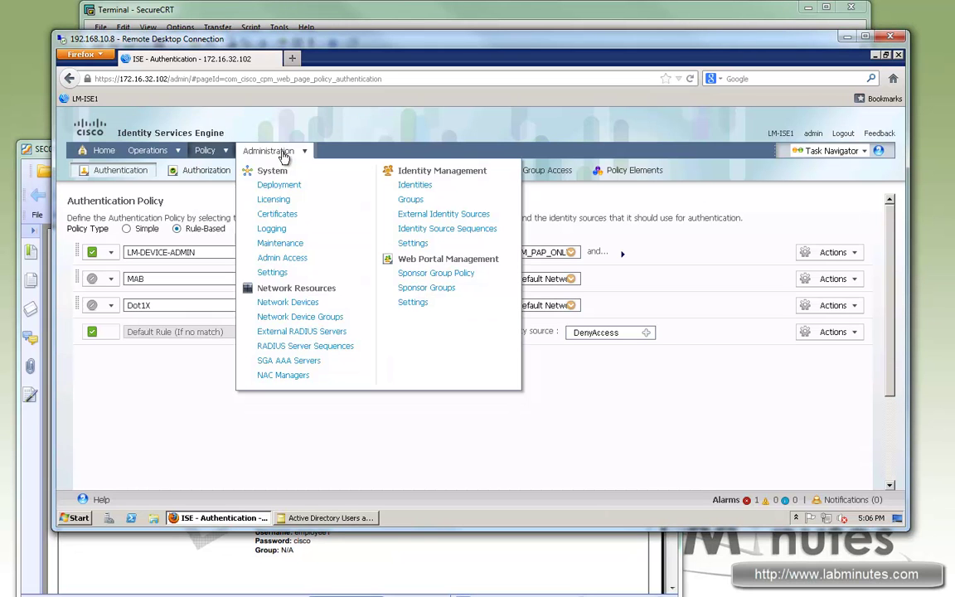
click(411, 199)
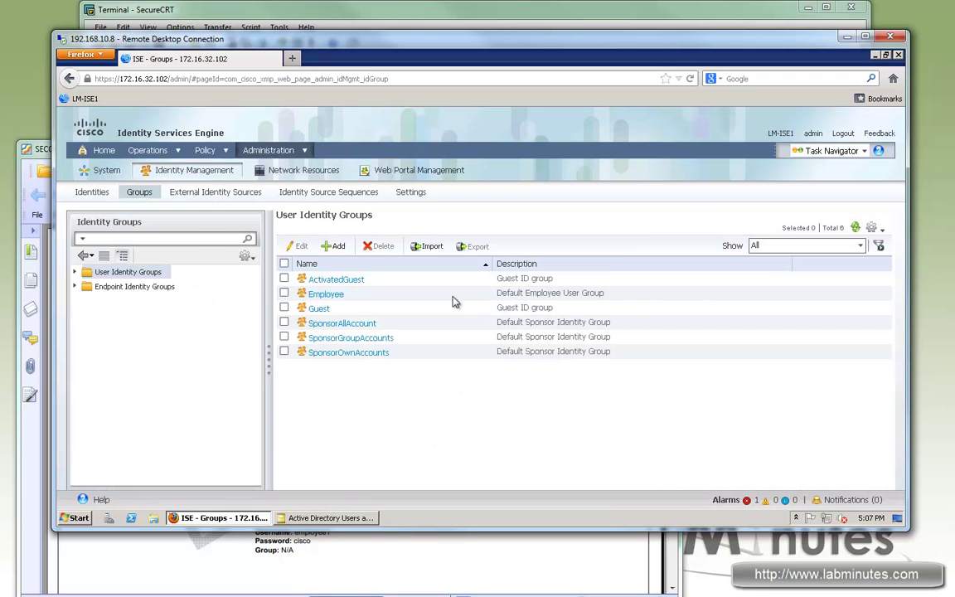
key(alt+Tab)
drag(427, 147, 393, 195)
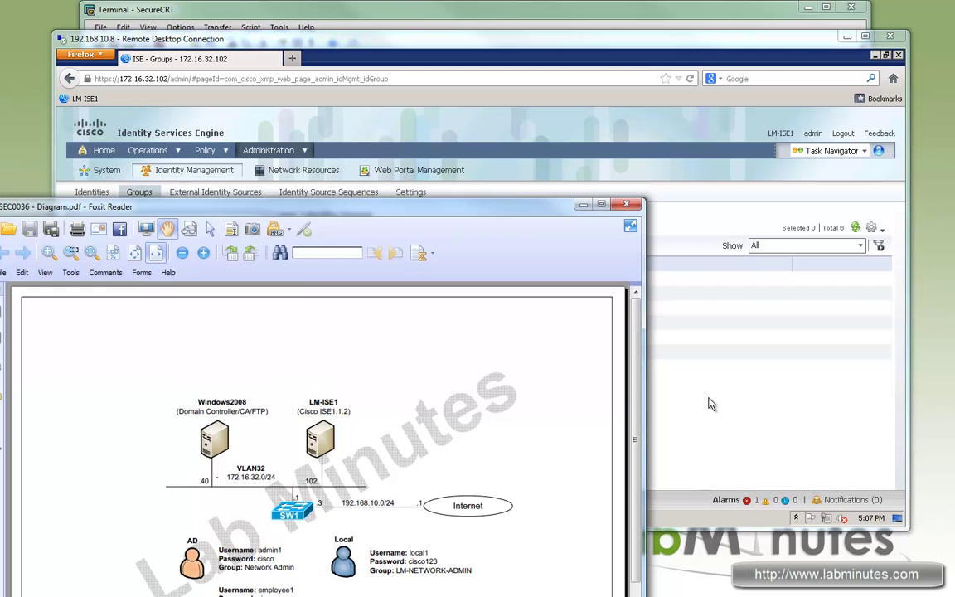
click(701, 394)
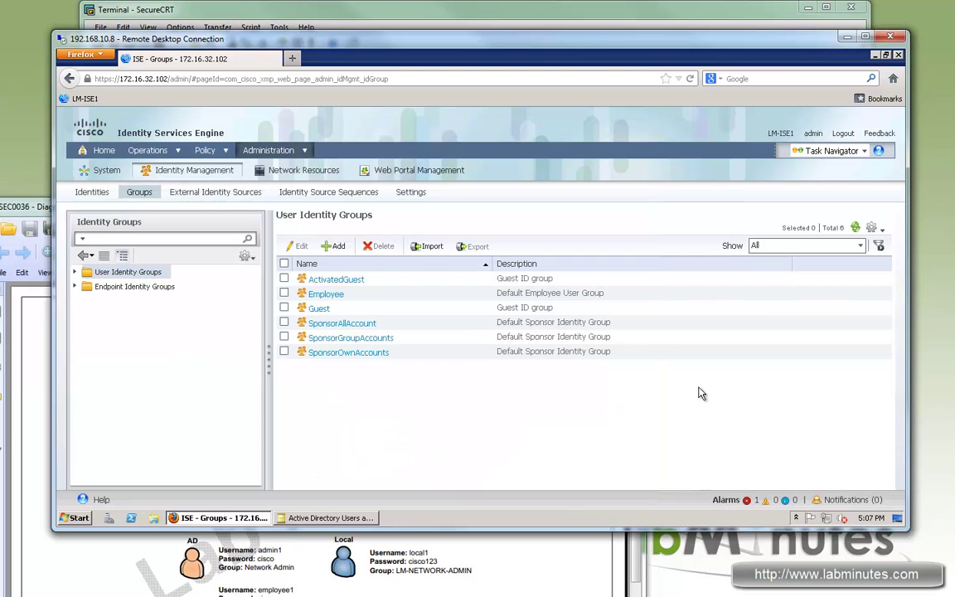
Create the LM-NETWORK-ADMIN user identity group and highlight its name in the list
click(335, 247)
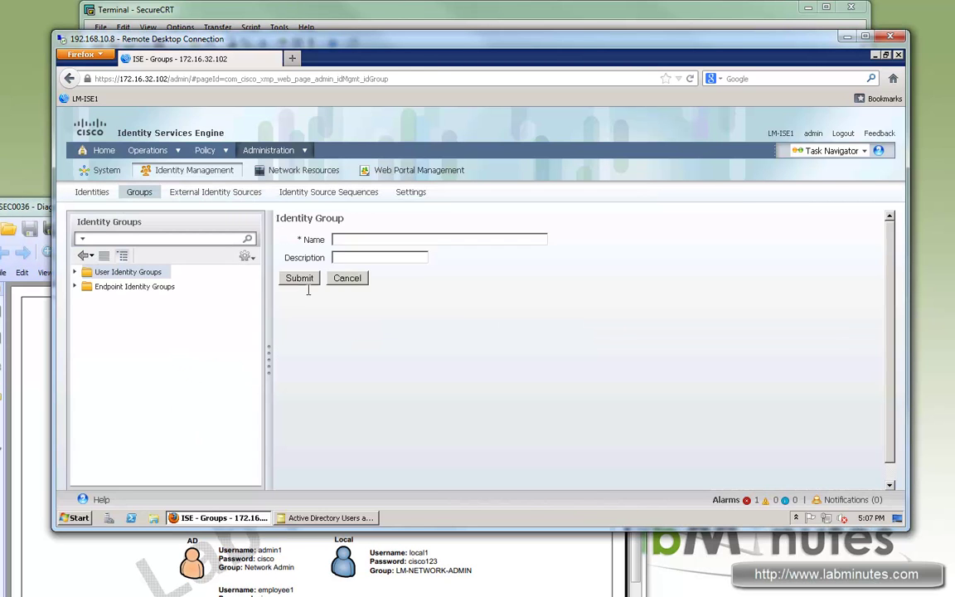
text(LM-NETWORK-ADMIN)
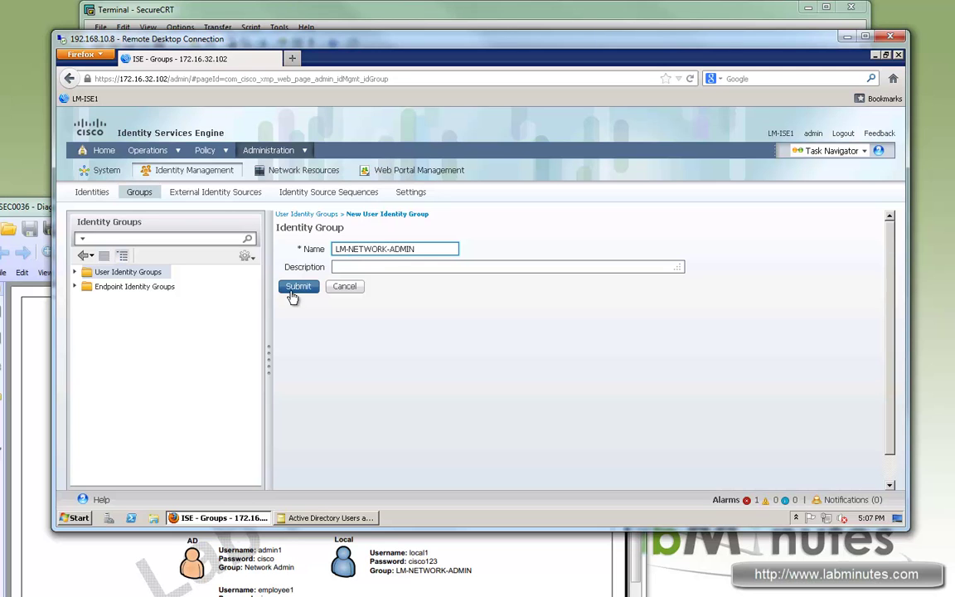
click(294, 285)
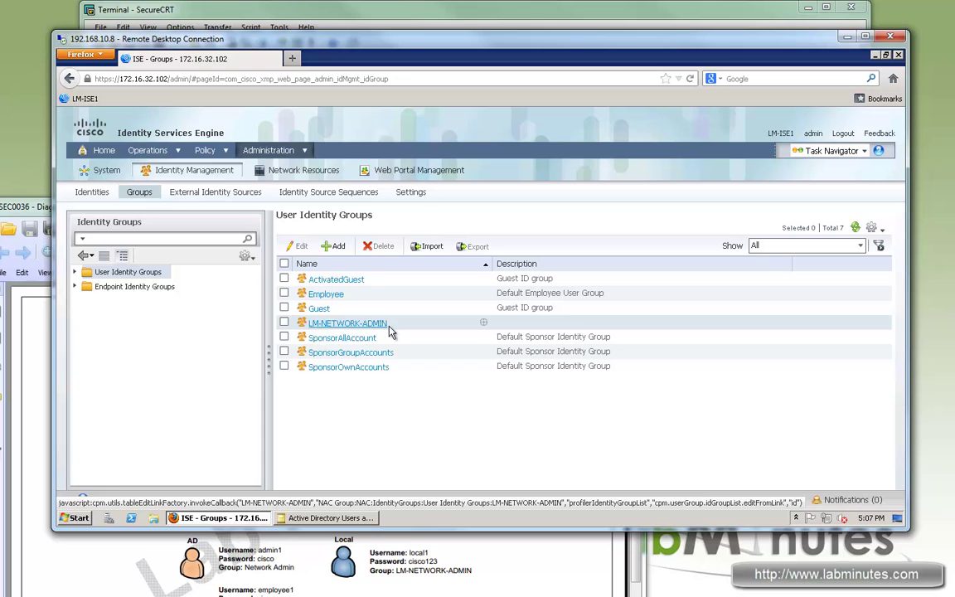
drag(390, 324, 322, 324)
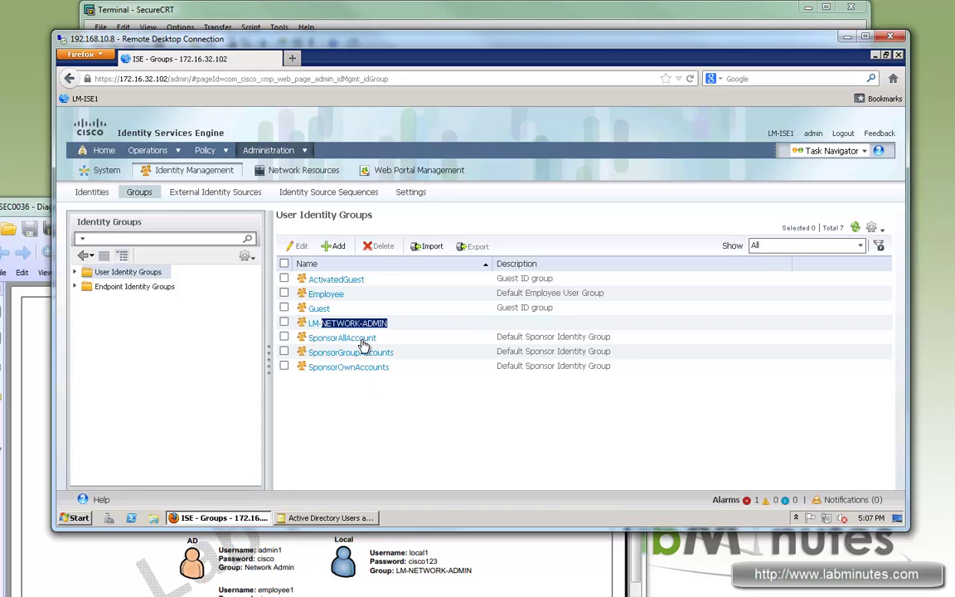
click(314, 329)
drag(311, 324, 388, 324)
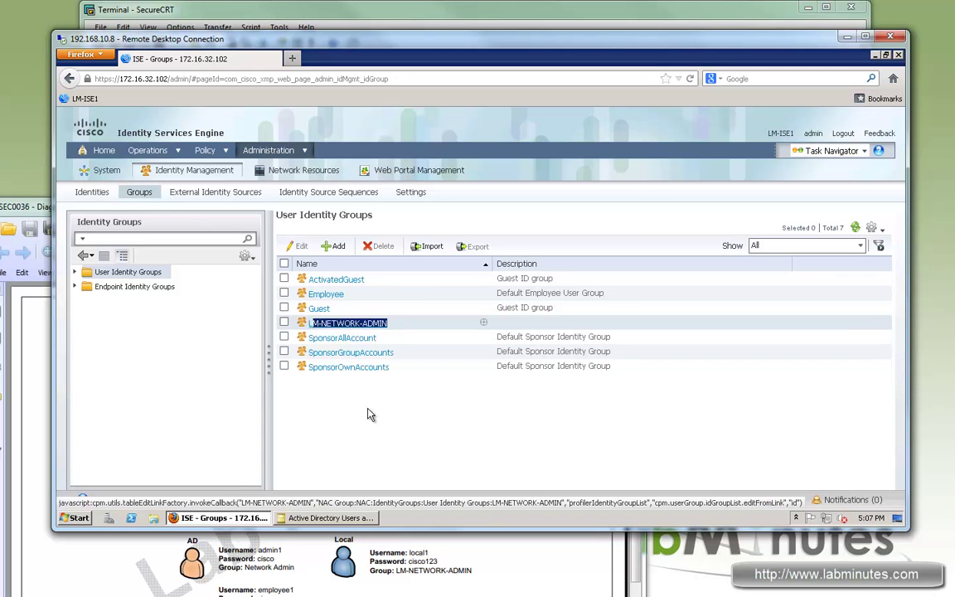
click(371, 416)
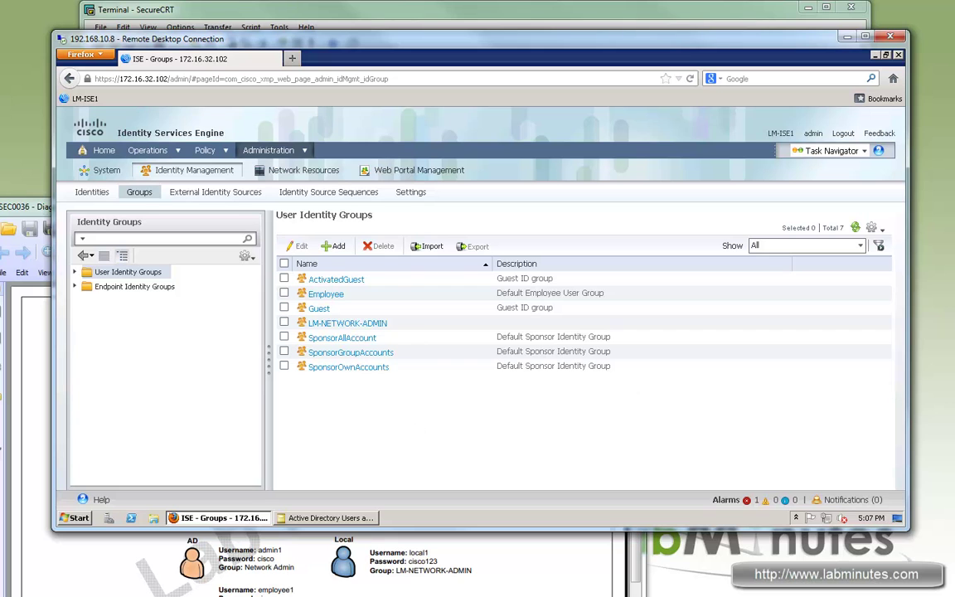
Edit network access user local1, assign it to LM-NETWORK-ADMIN, and save
click(90, 195)
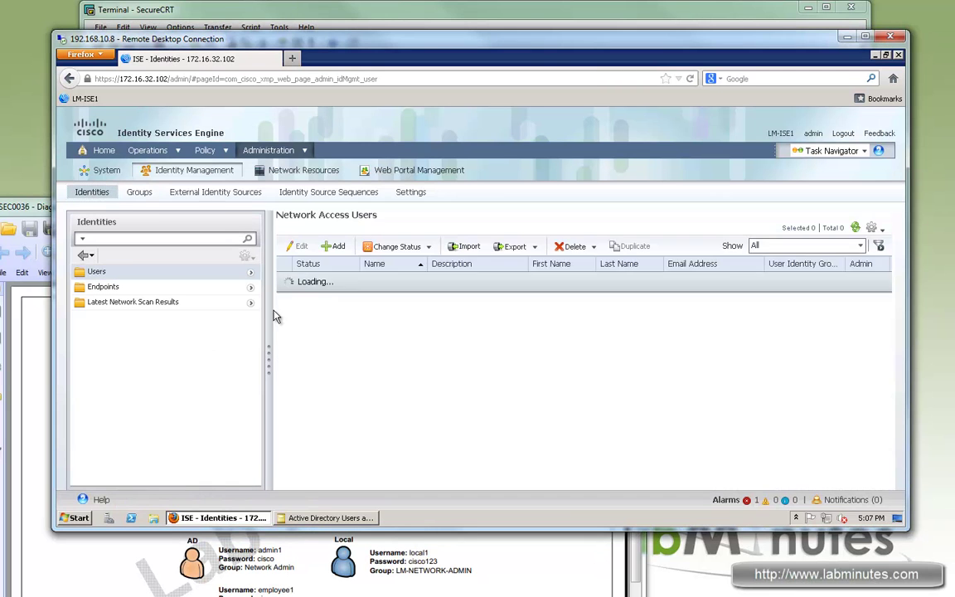
click(283, 278)
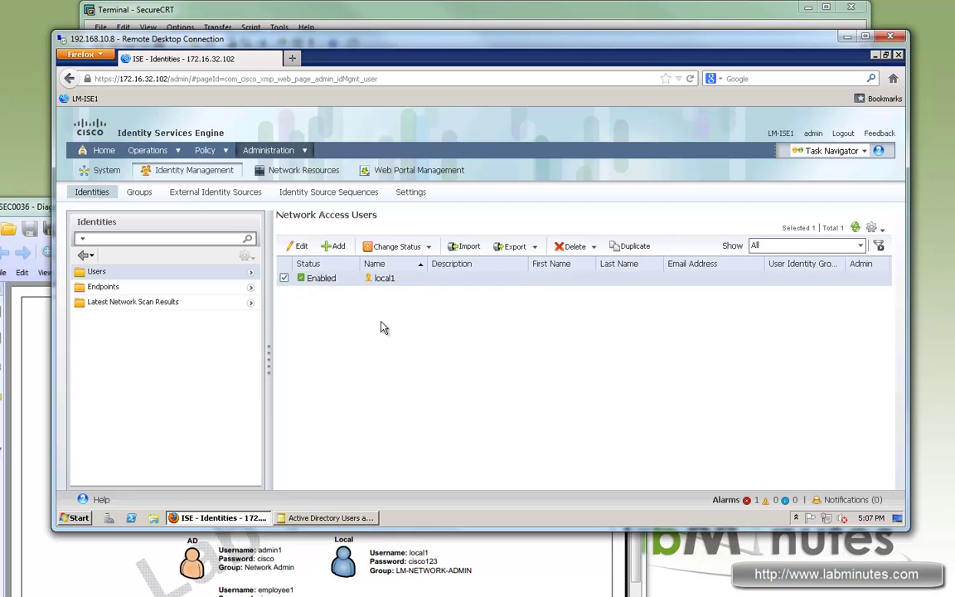
click(299, 246)
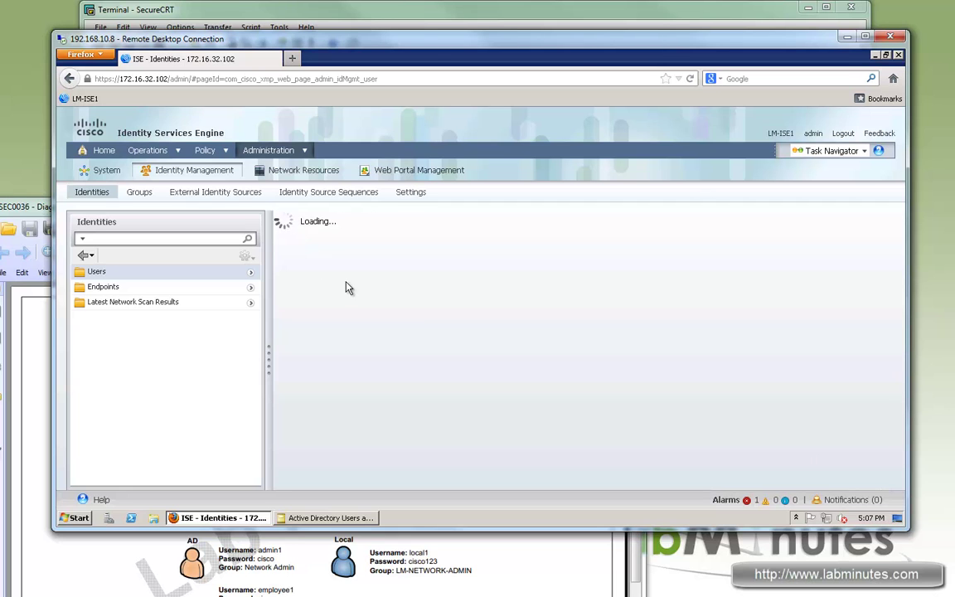
scroll(639, 347, down, 3)
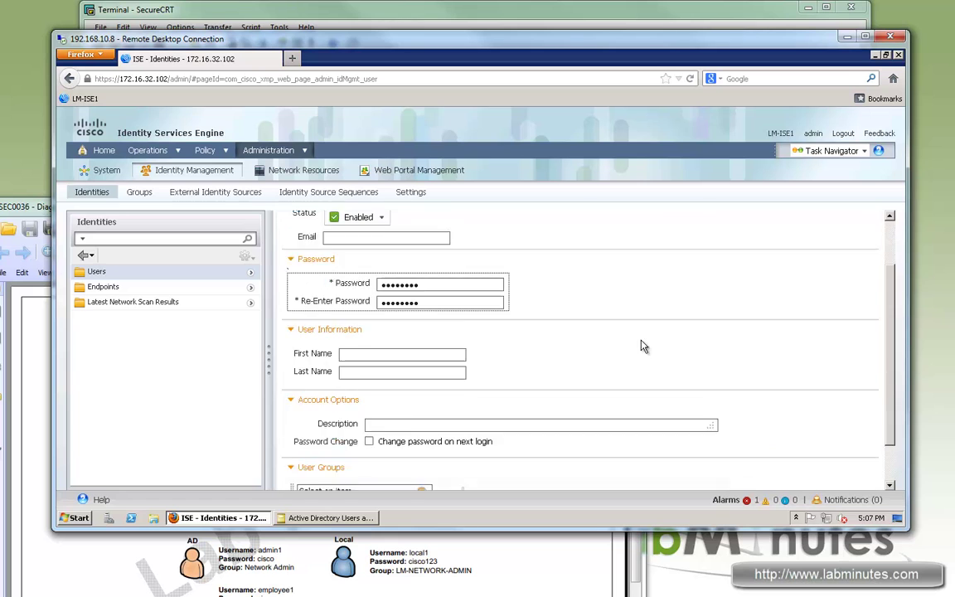
click(422, 444)
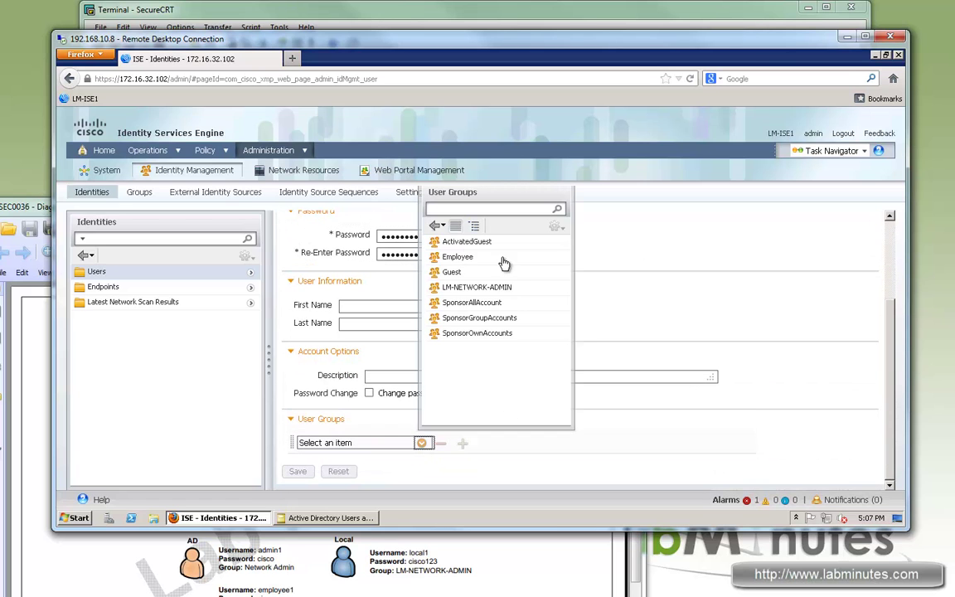
click(469, 287)
click(297, 472)
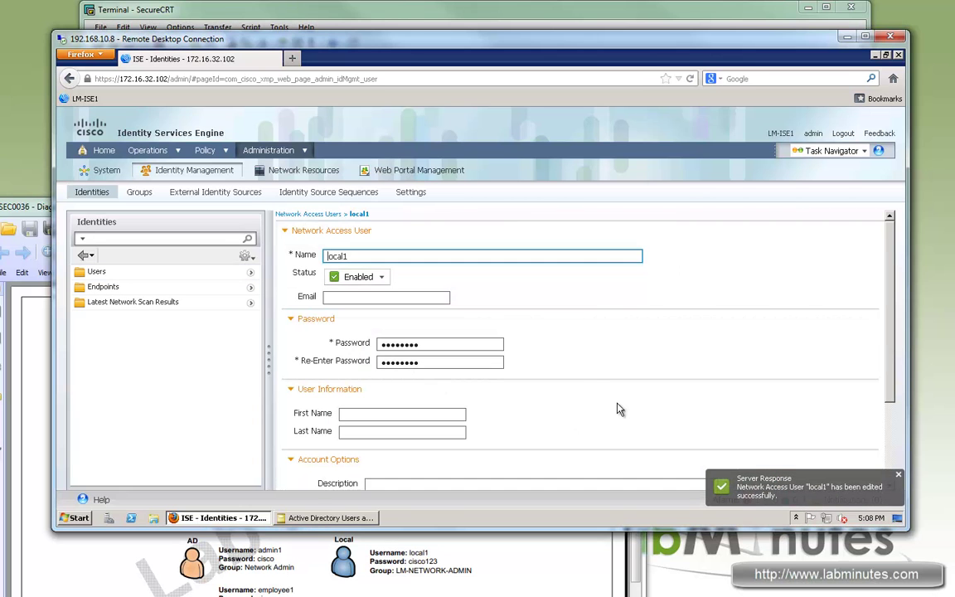
scroll(615, 408, down, 3)
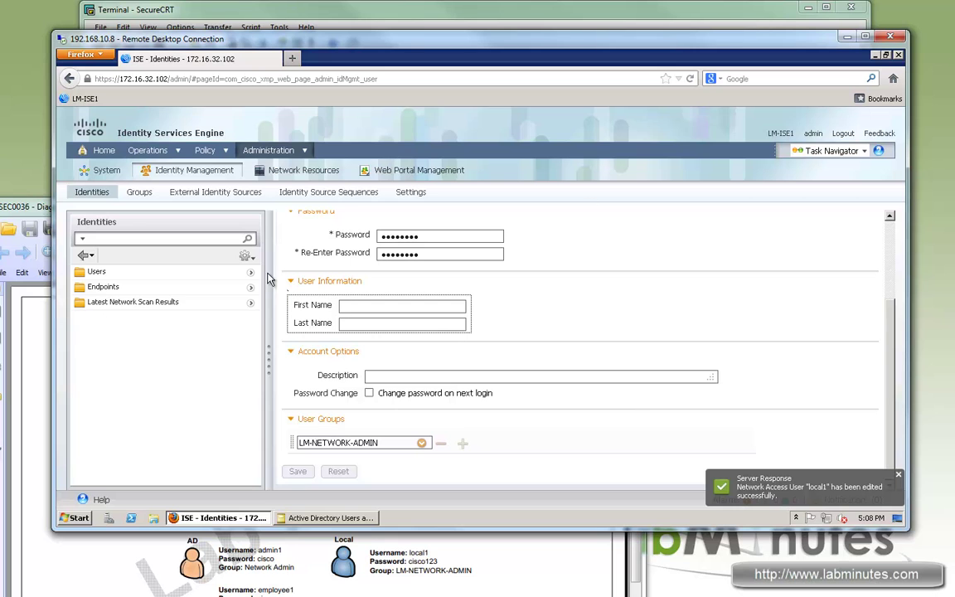
click(224, 152)
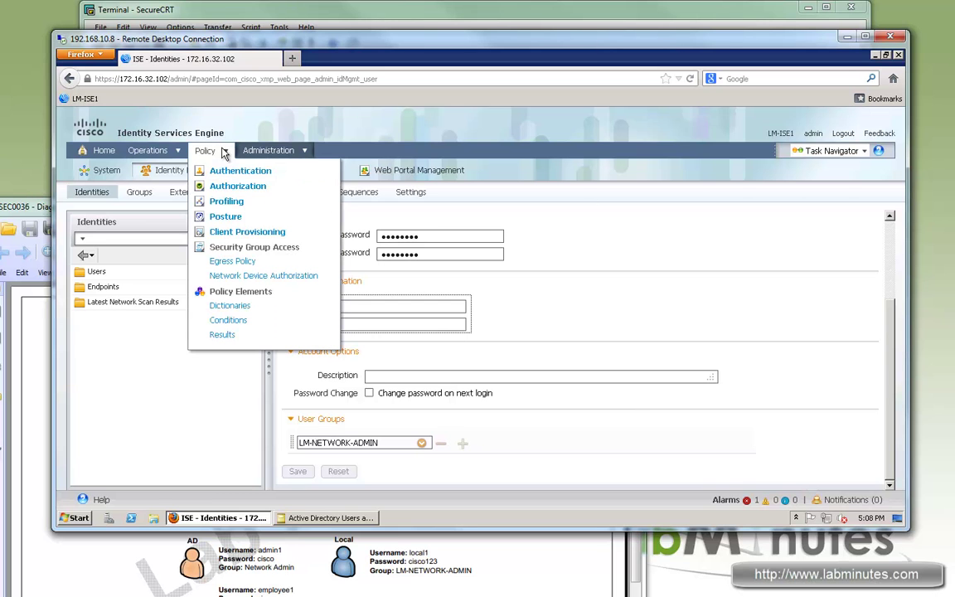
On Policy > Authorization, insert Standard Rule 1 above the first rule
click(238, 186)
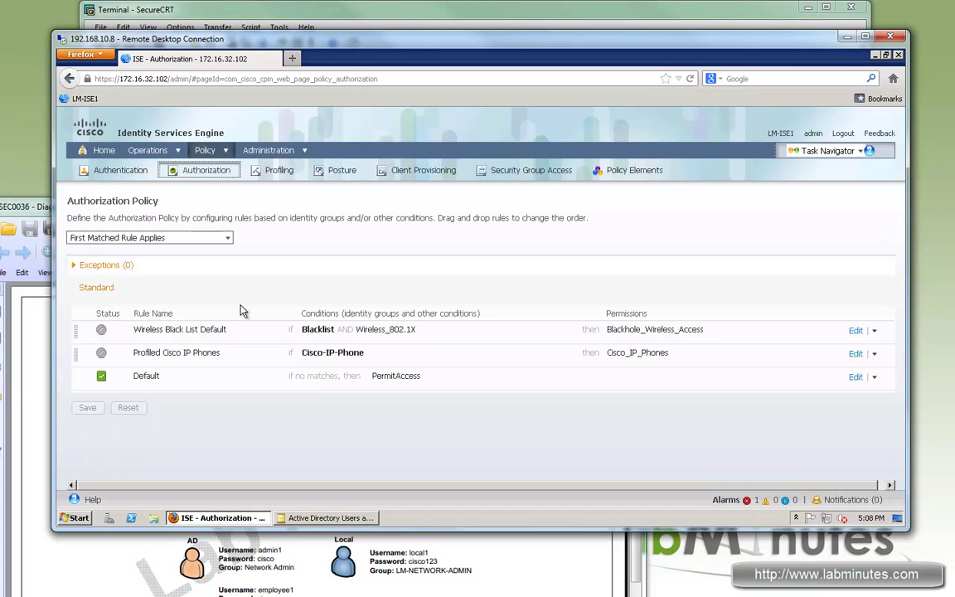
click(874, 331)
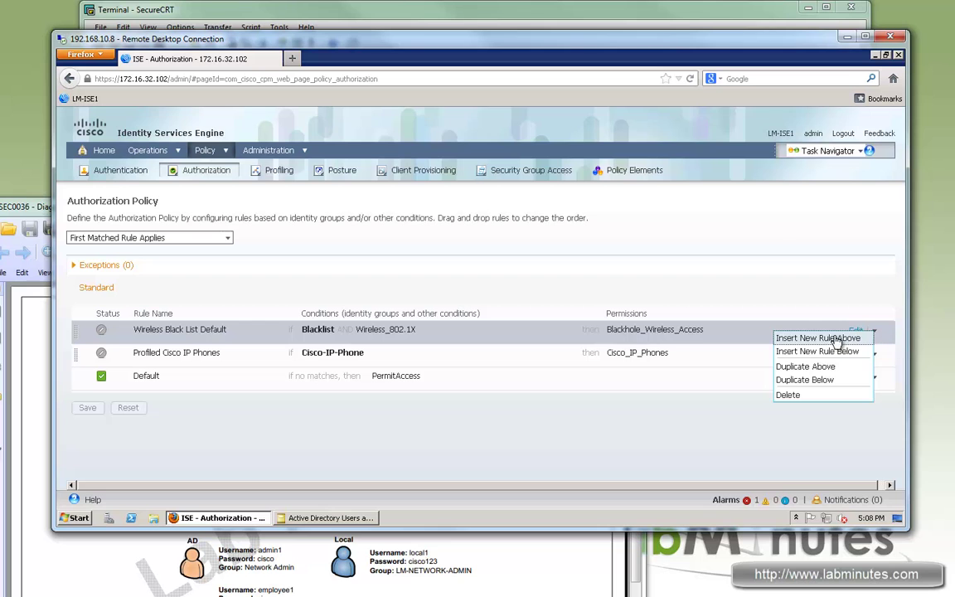
click(809, 338)
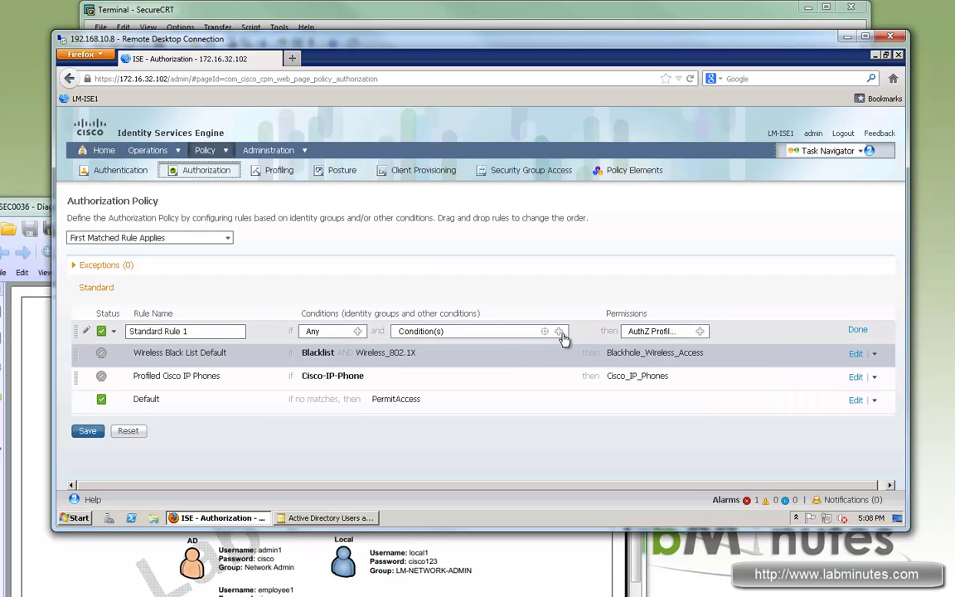
click(558, 331)
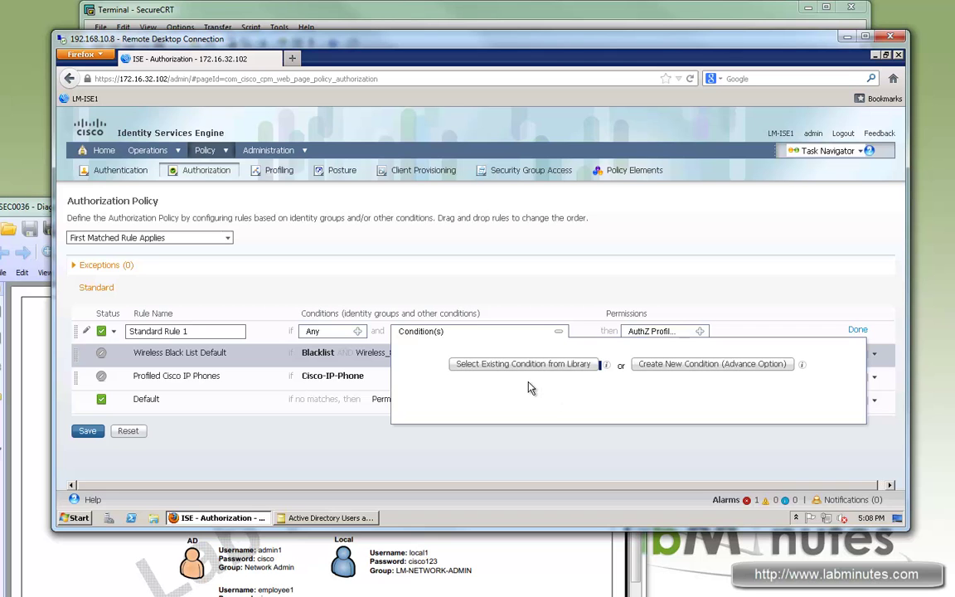
click(302, 259)
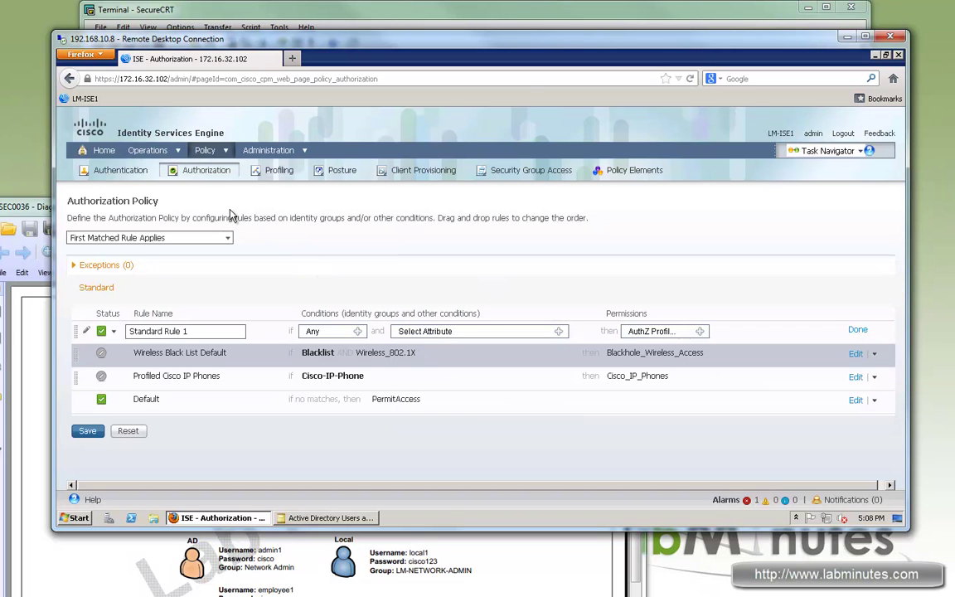
click(205, 150)
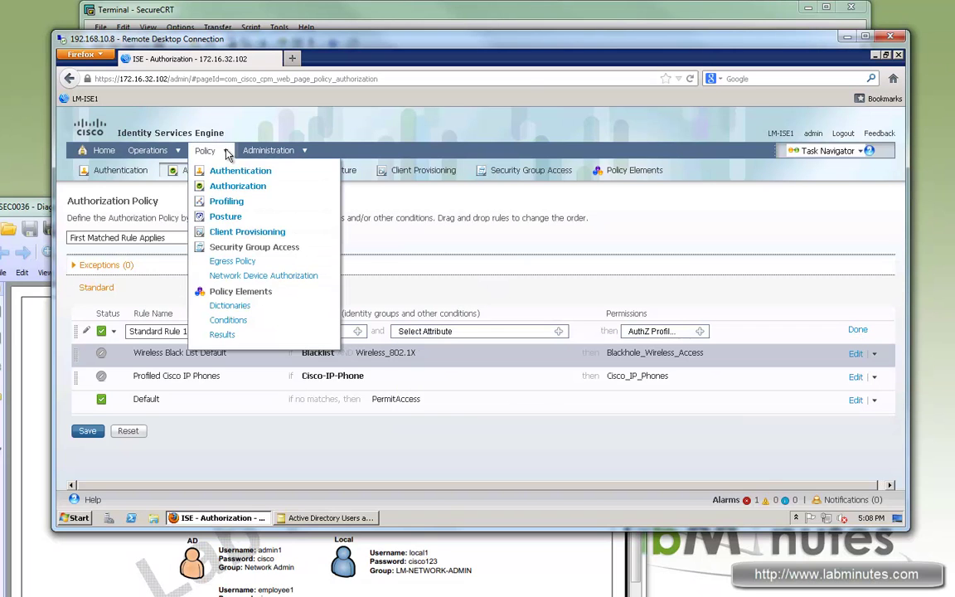
Add an authorization compound condition and name it LM-DEVICE-ADMIN-AD
click(234, 321)
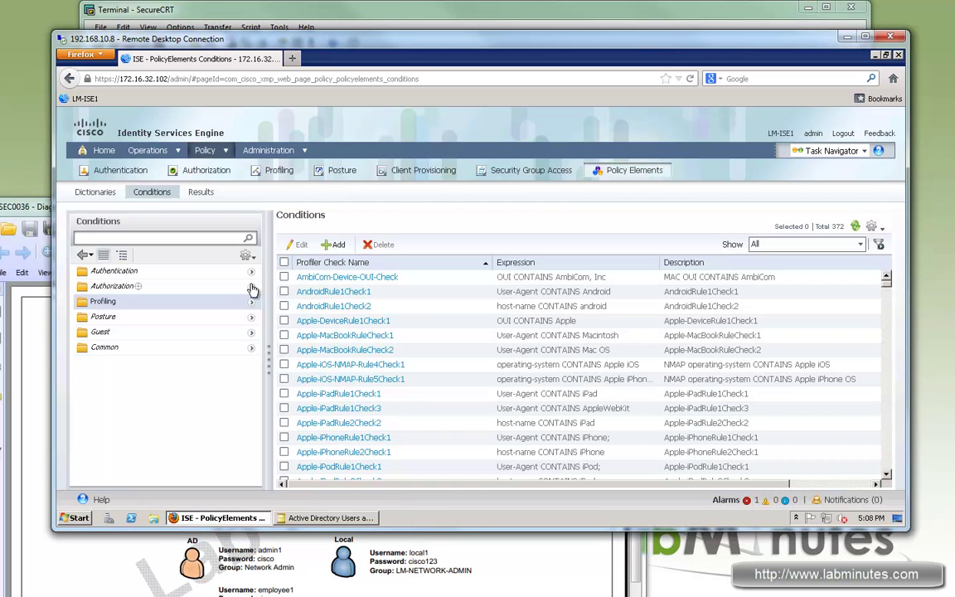
click(252, 288)
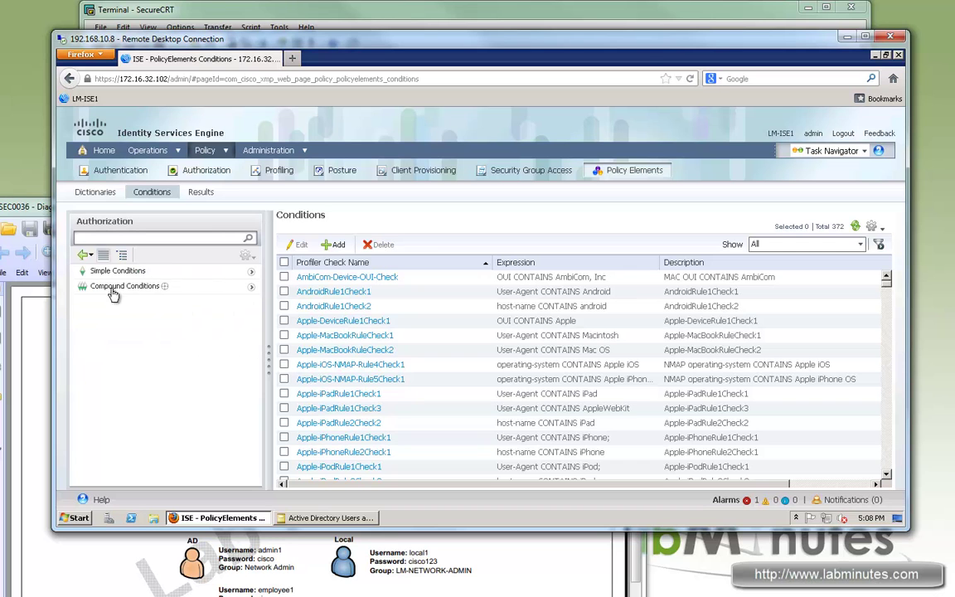
click(112, 290)
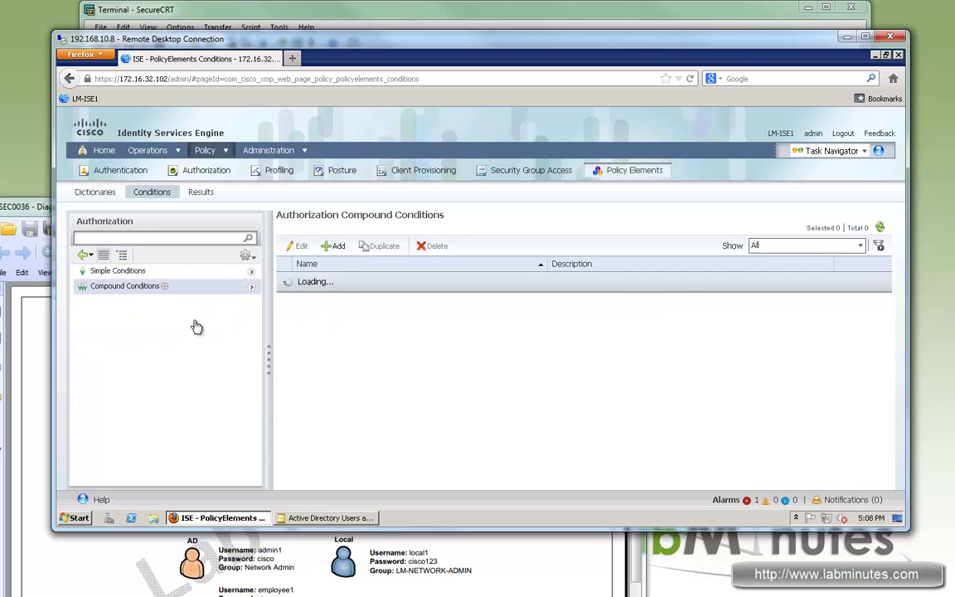
click(335, 247)
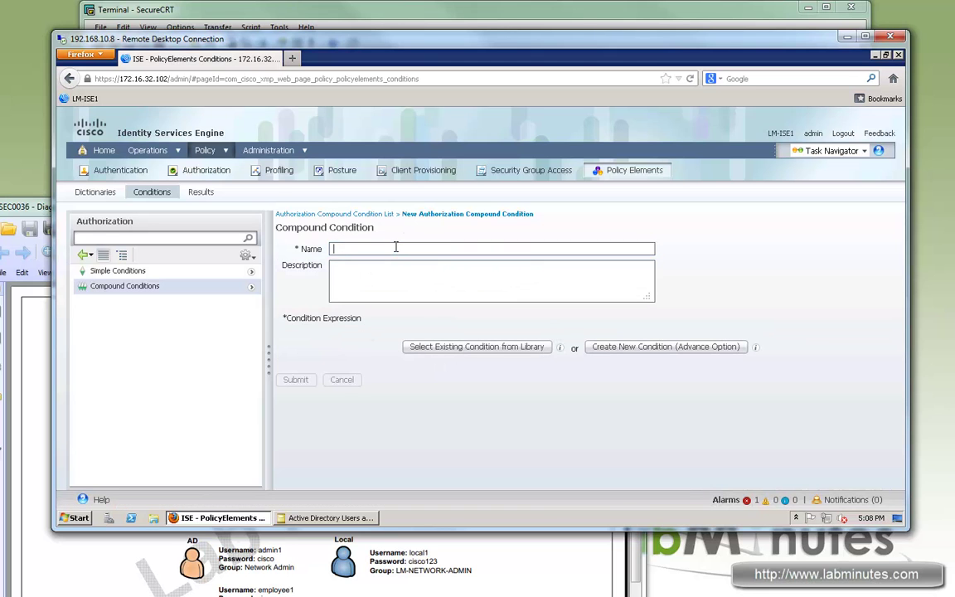
text(LM-DEVICE-ADMIN-AD)
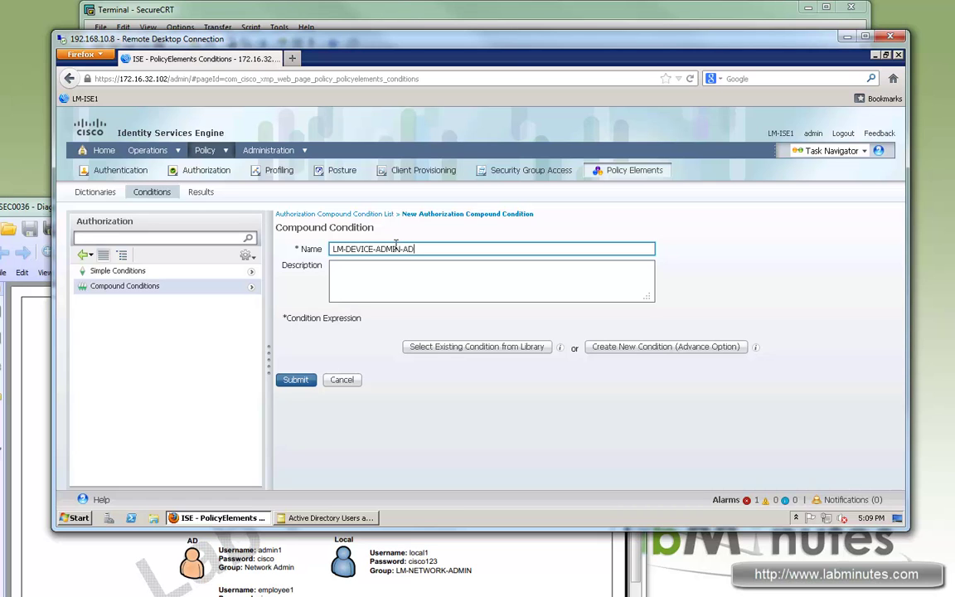
Set the first expression's attribute to AD1:ExternalGroups and check the available group values
click(409, 354)
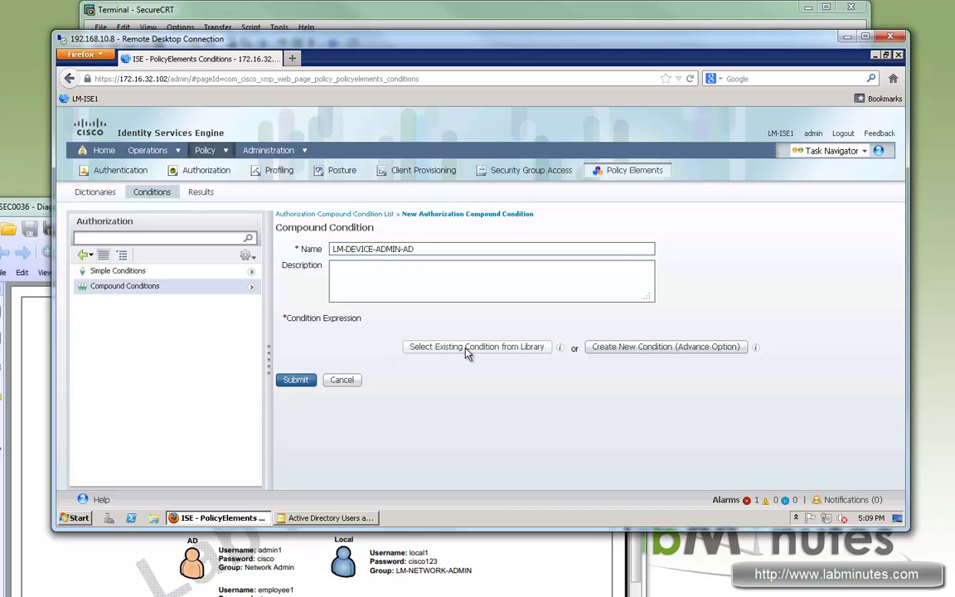
click(635, 355)
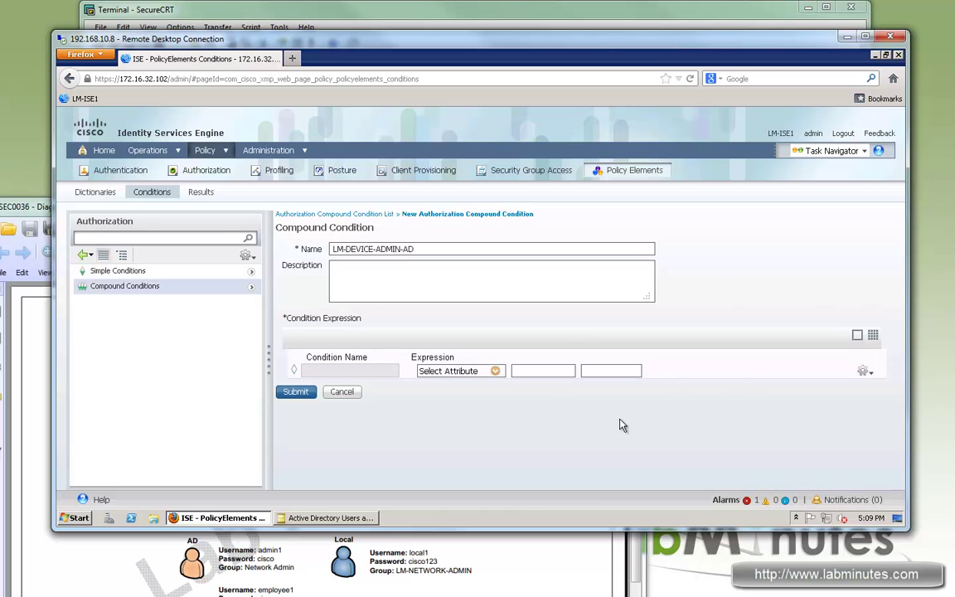
click(495, 371)
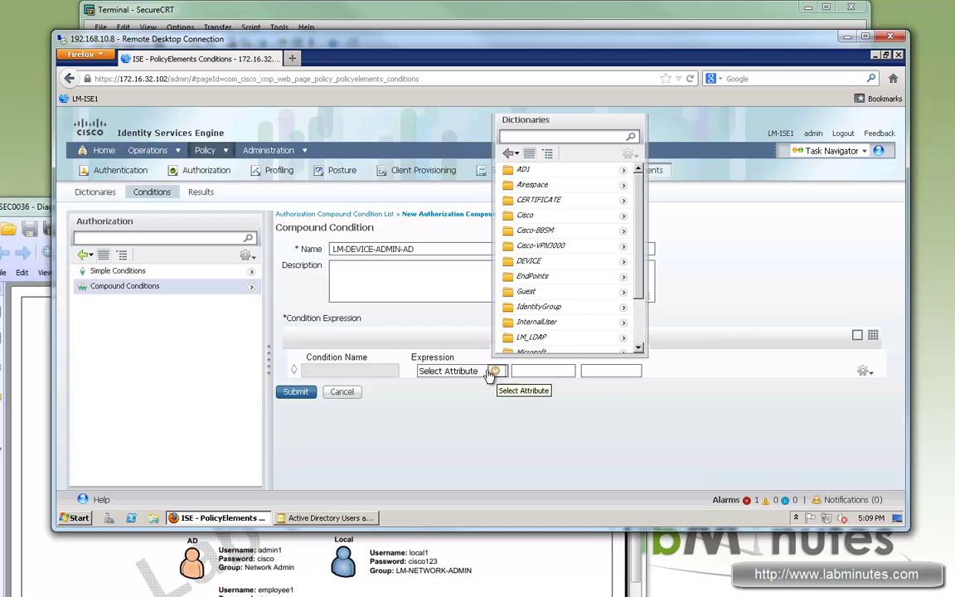
scroll(571, 288, down, 2)
scroll(624, 177, up, 2)
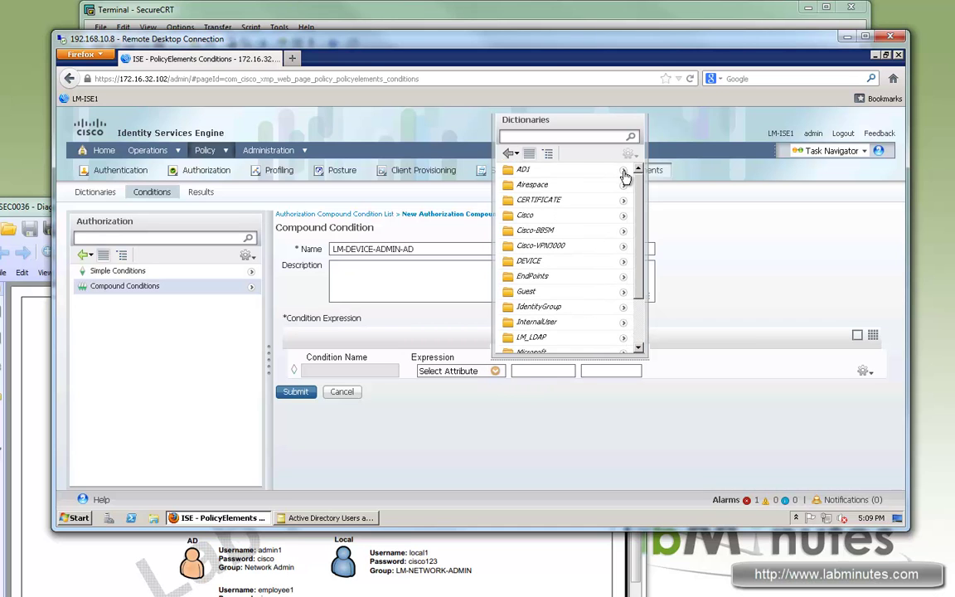
click(525, 170)
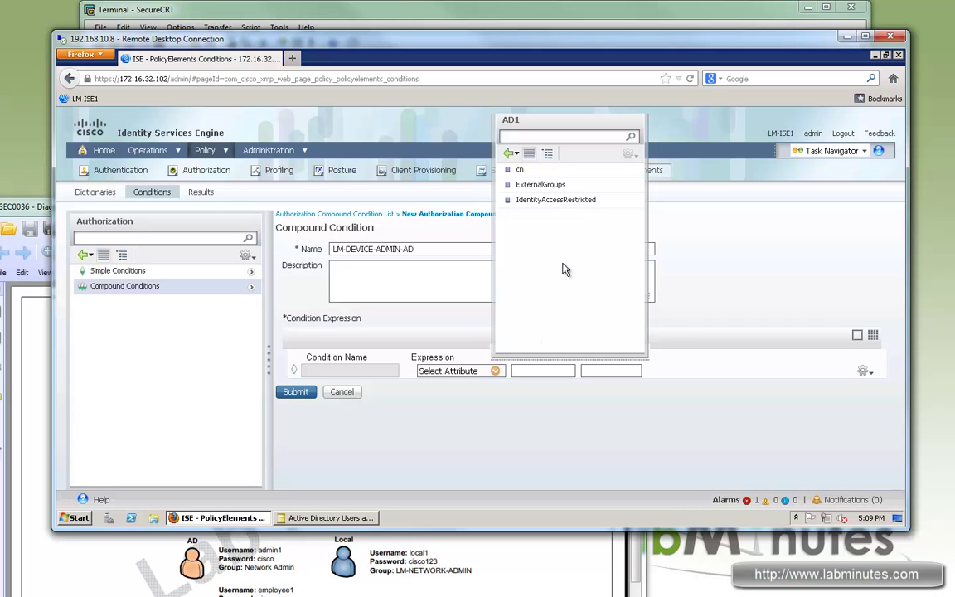
click(510, 185)
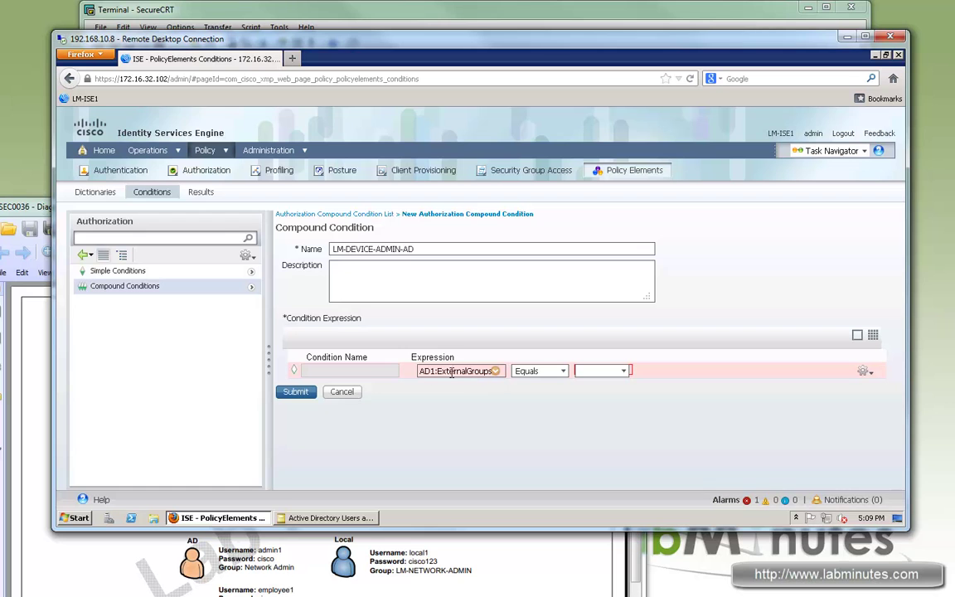
drag(496, 371, 430, 385)
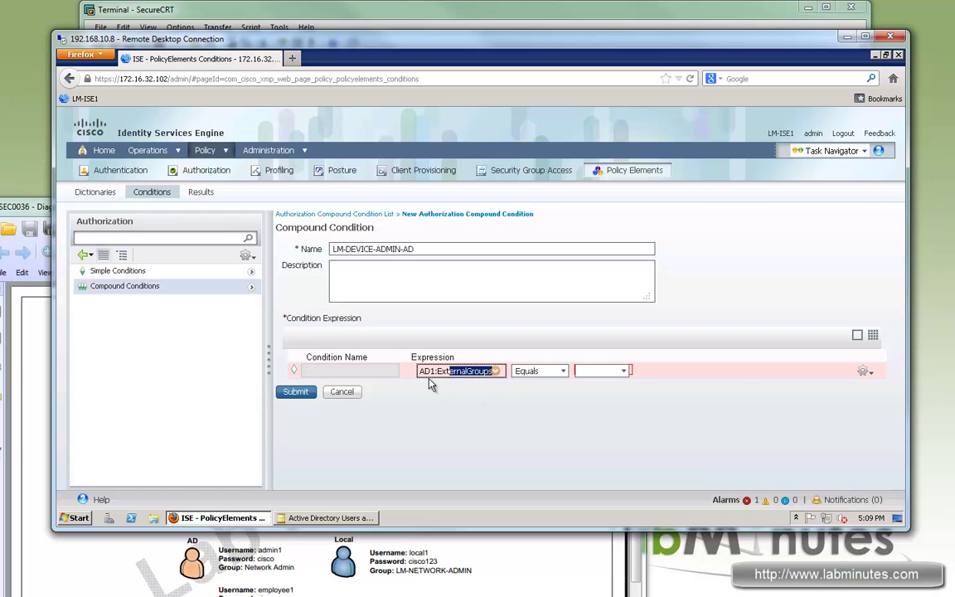
click(623, 372)
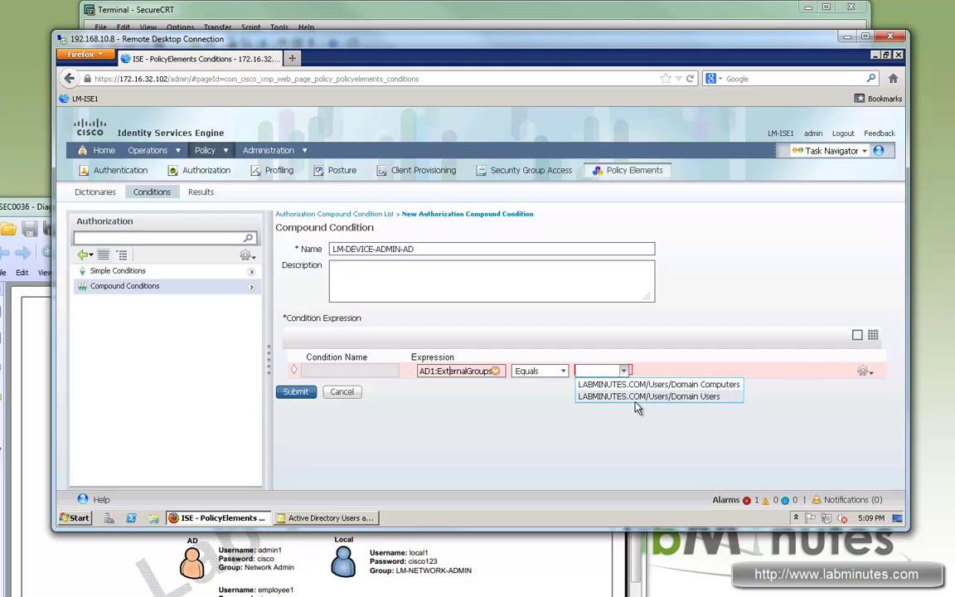
click(282, 206)
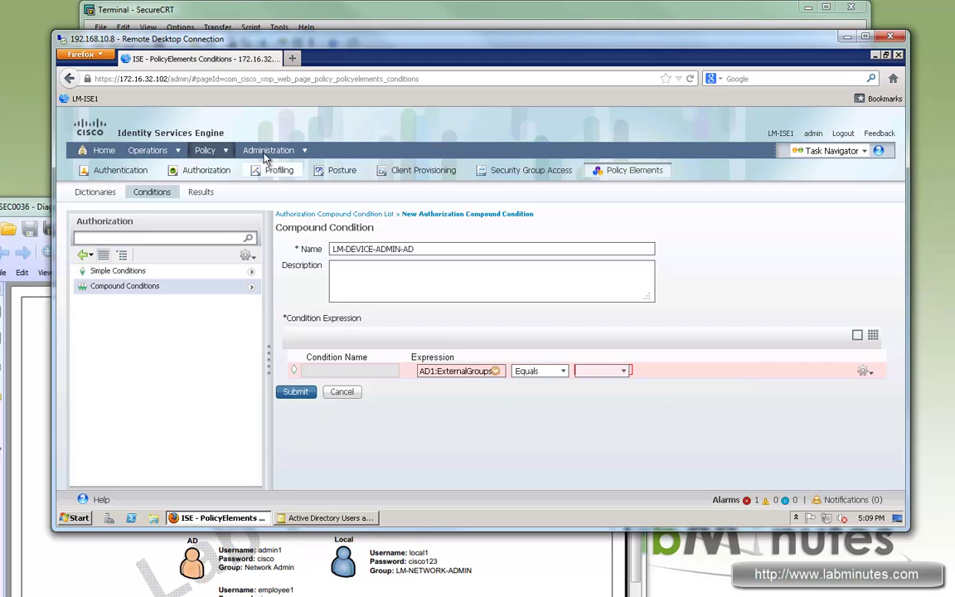
Open External Identity Sources in a new window and start selecting AD1 groups from the directory
mouse_move(265, 150)
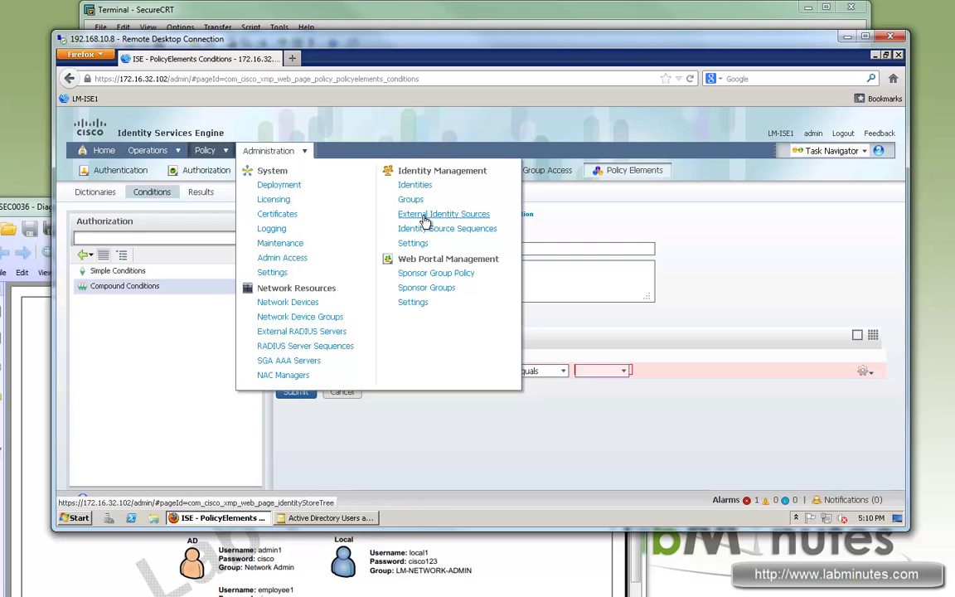
right_click(432, 215)
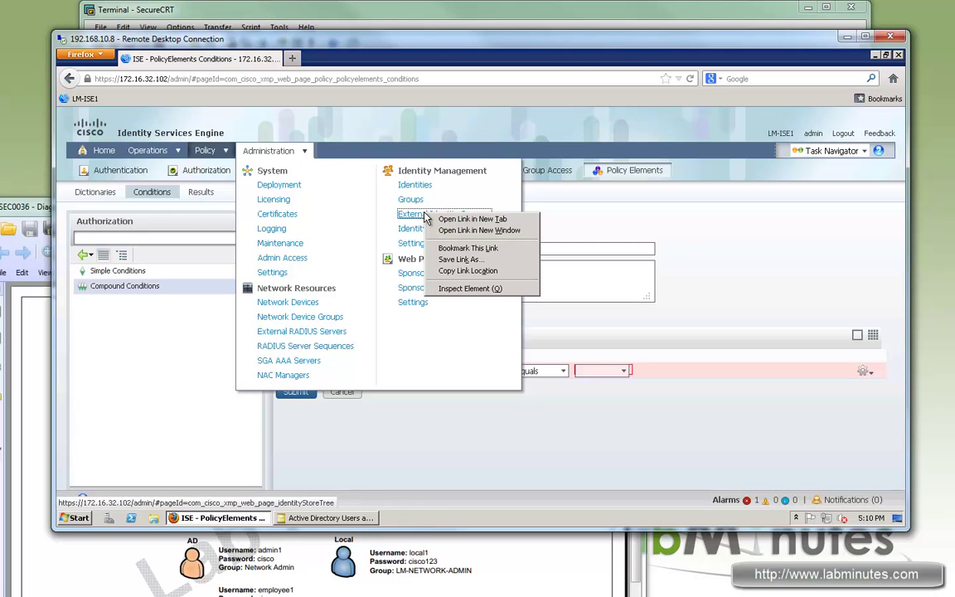
click(490, 231)
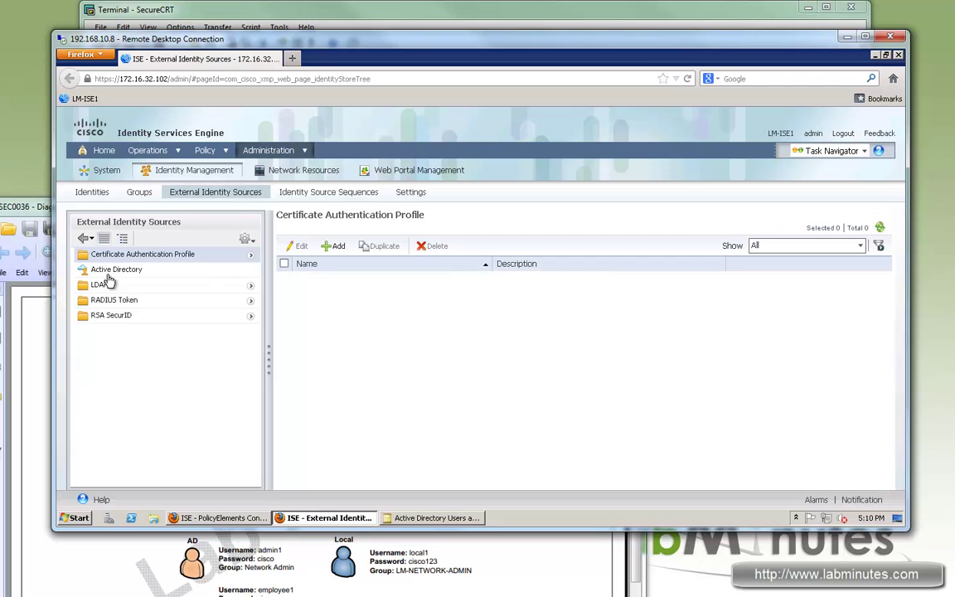
click(109, 271)
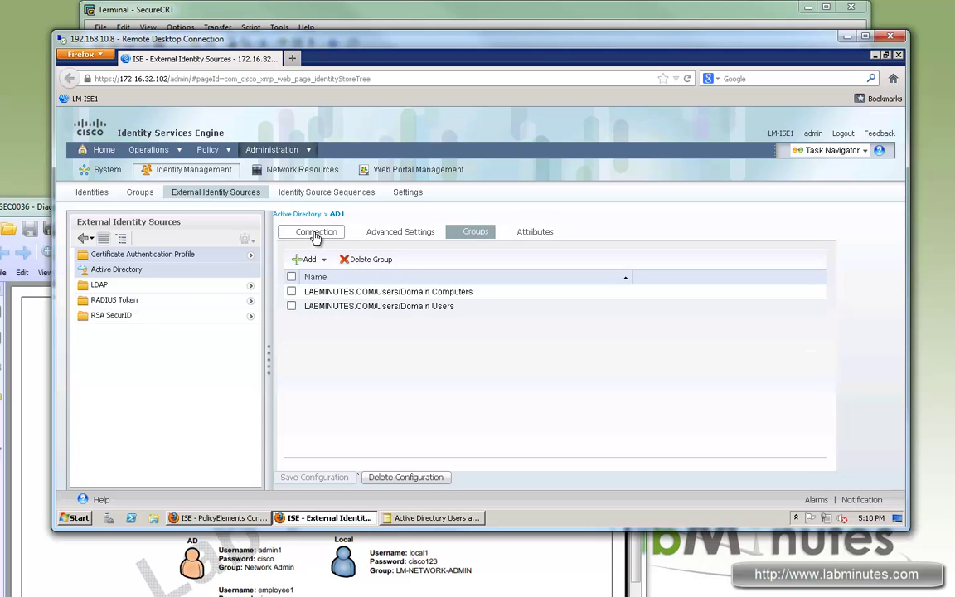
click(310, 259)
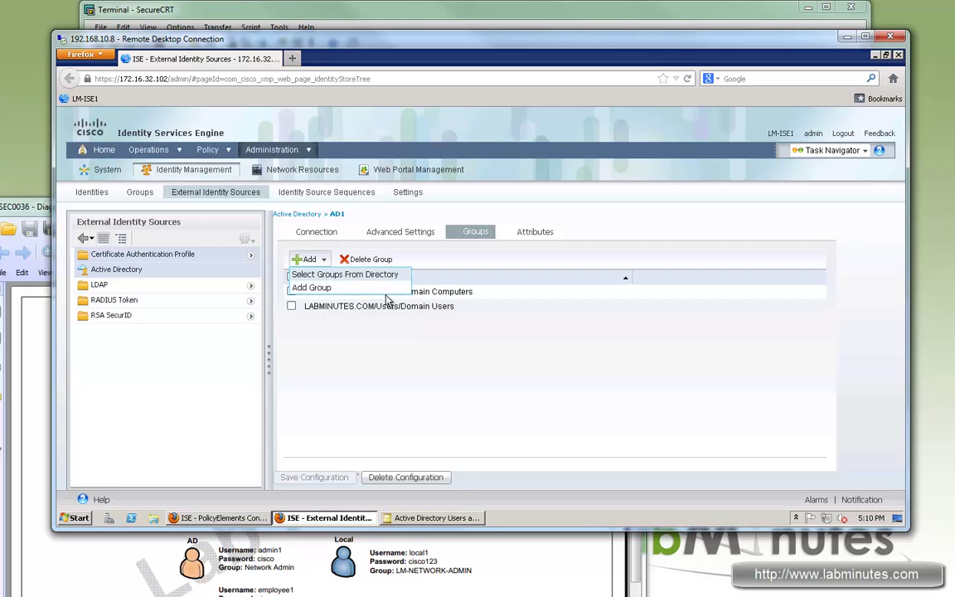
click(331, 274)
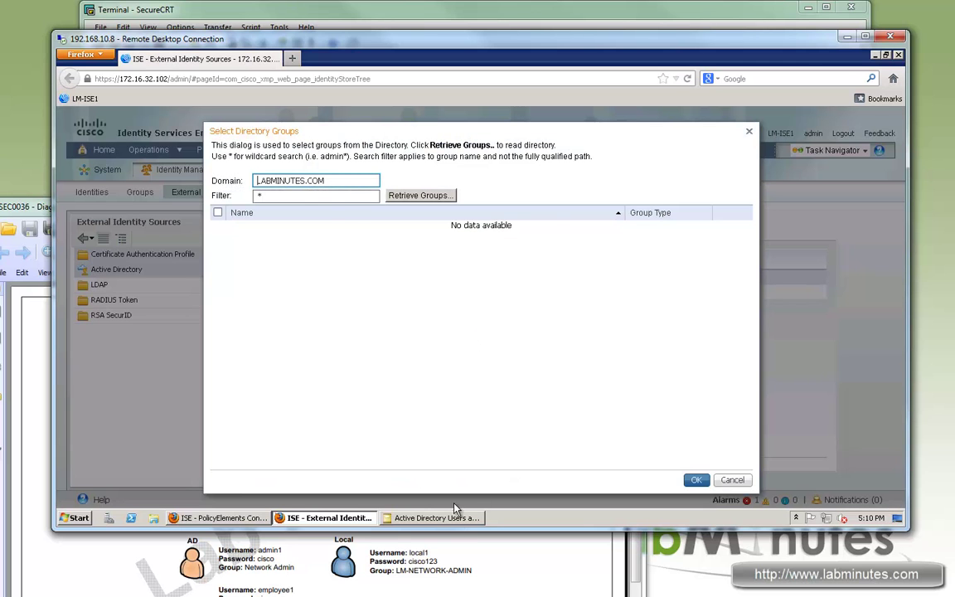
Retrieve groups filtered by Network*, add LAB MINUTES/Network Admin to AD1, and save
click(458, 519)
click(365, 256)
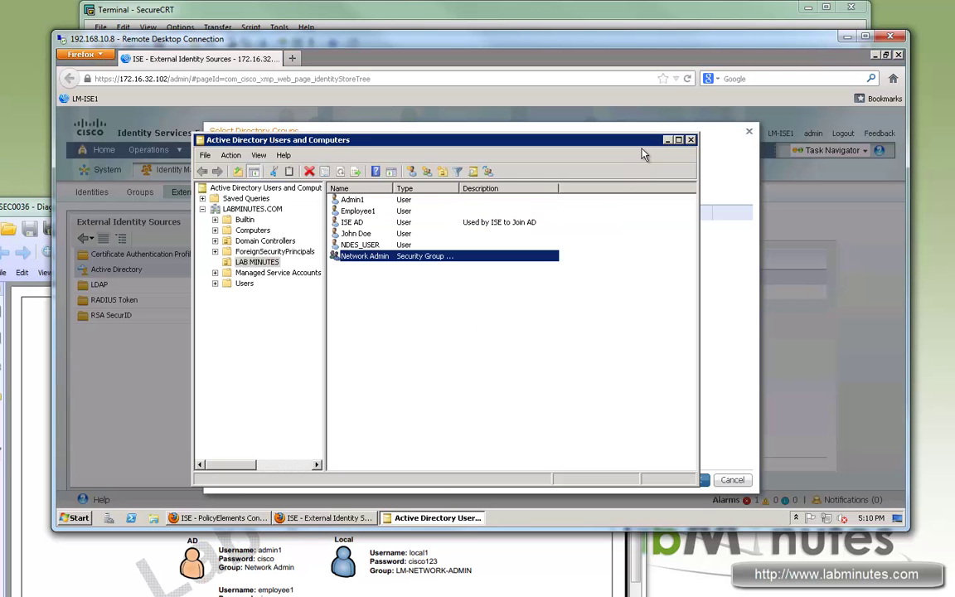
click(668, 140)
click(276, 195)
text(*)
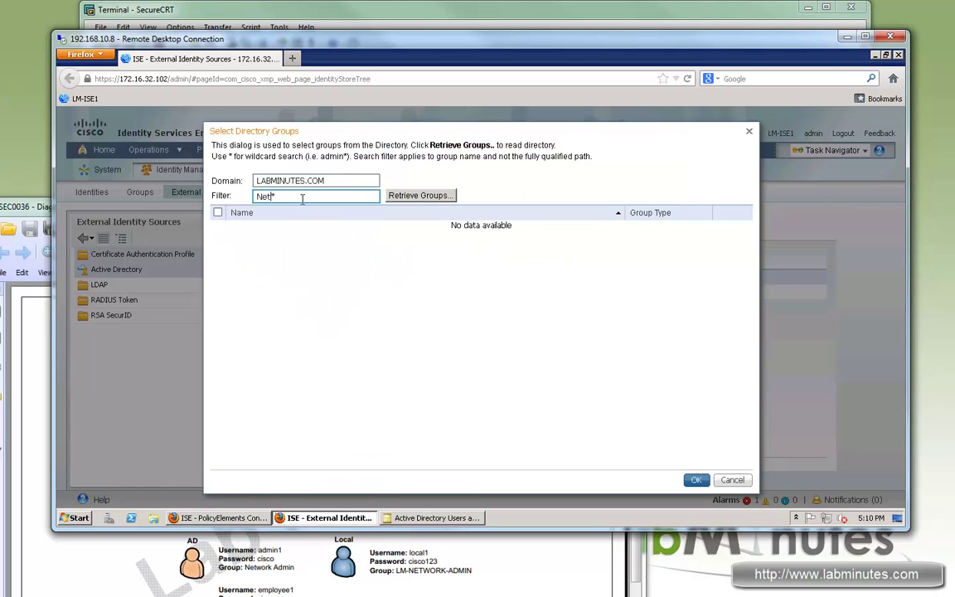
click(427, 196)
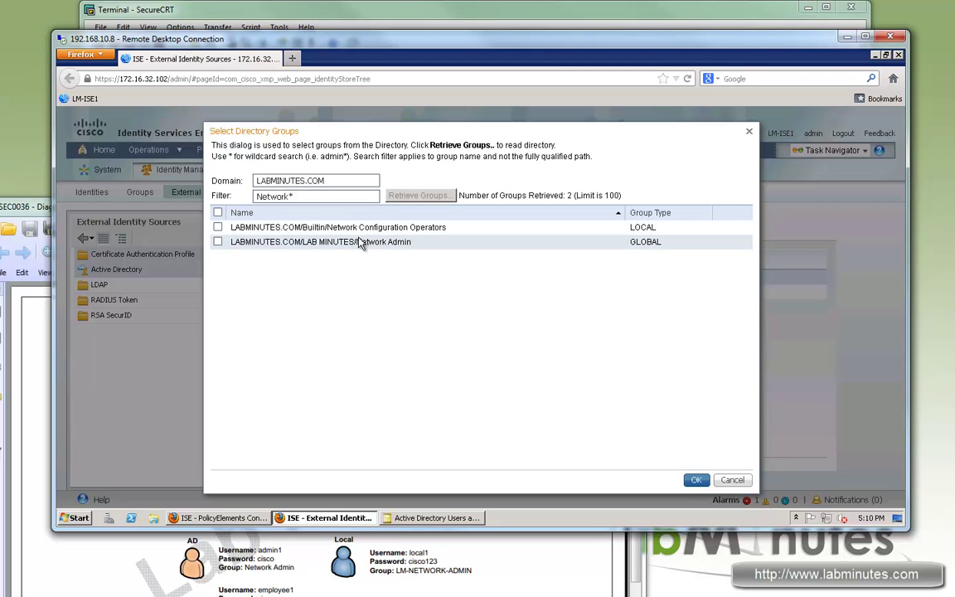
drag(412, 242, 355, 242)
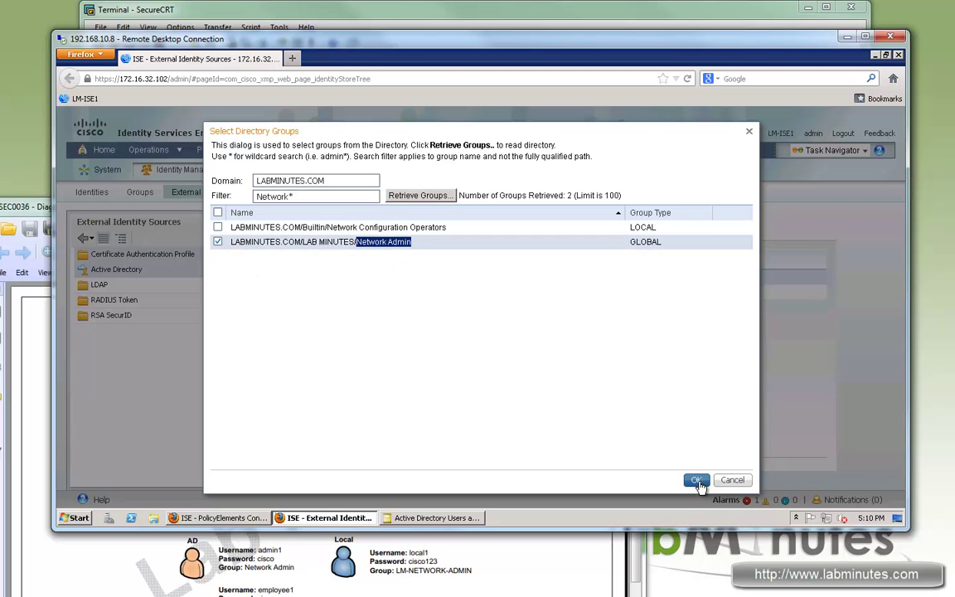
click(697, 481)
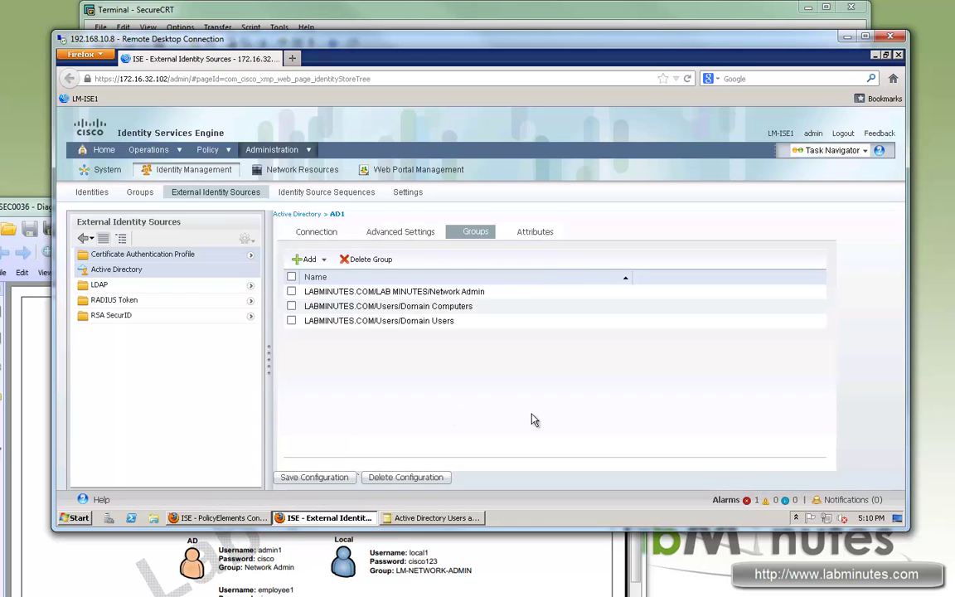
click(328, 478)
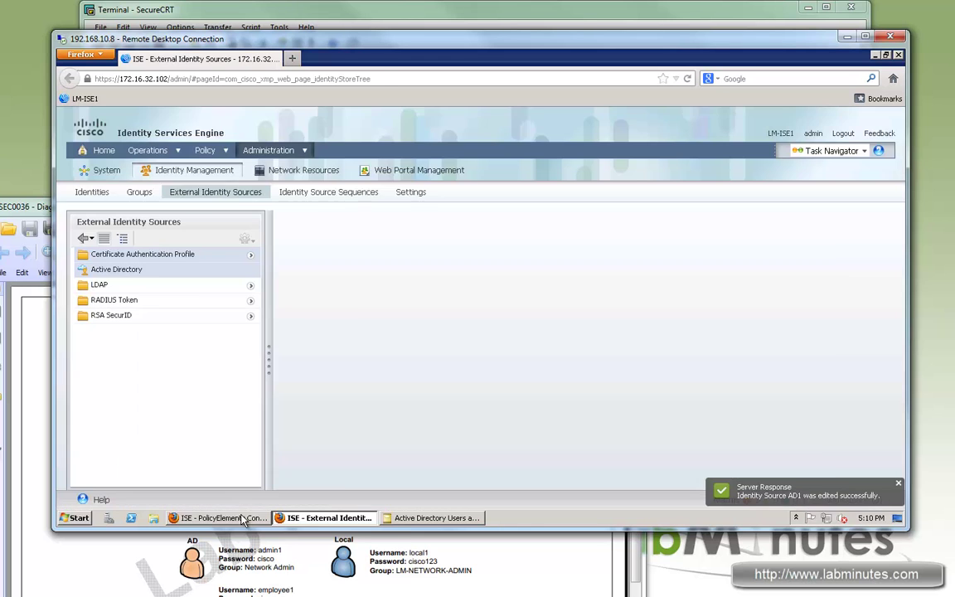
click(247, 517)
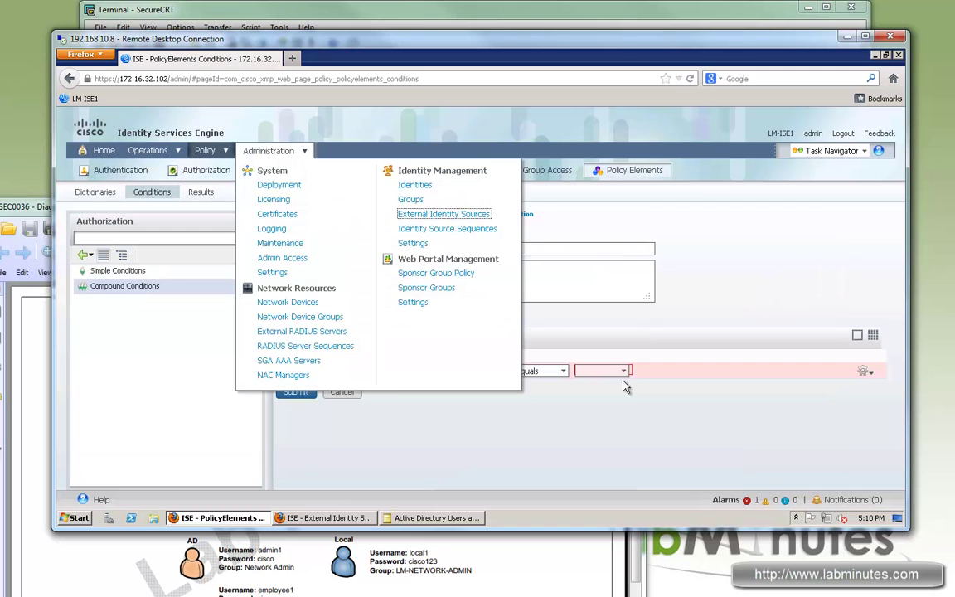
Set the AD1:ExternalGroups value to LABMINUTES.COM/LAB MINUTES/Network Admin
click(624, 371)
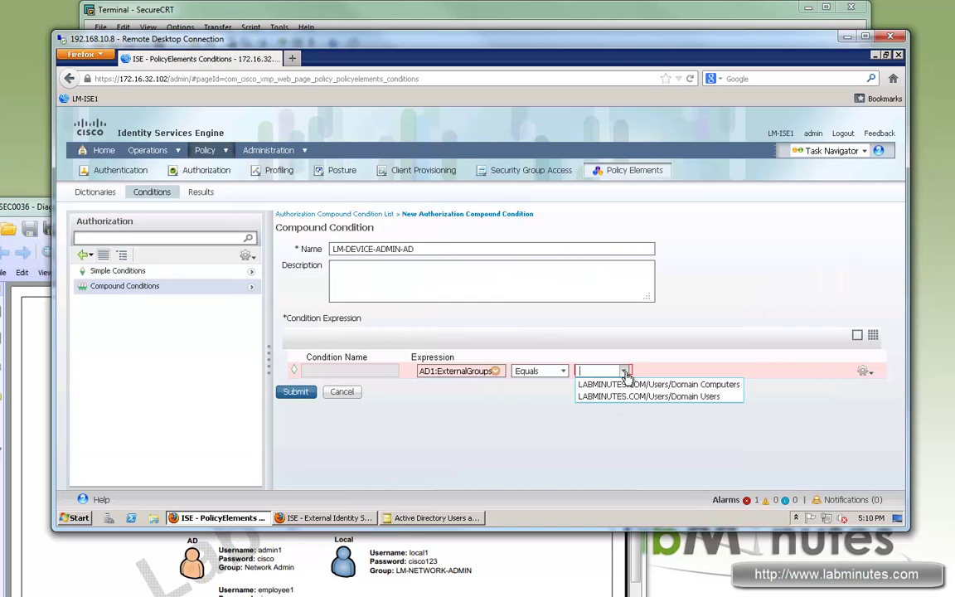
click(495, 371)
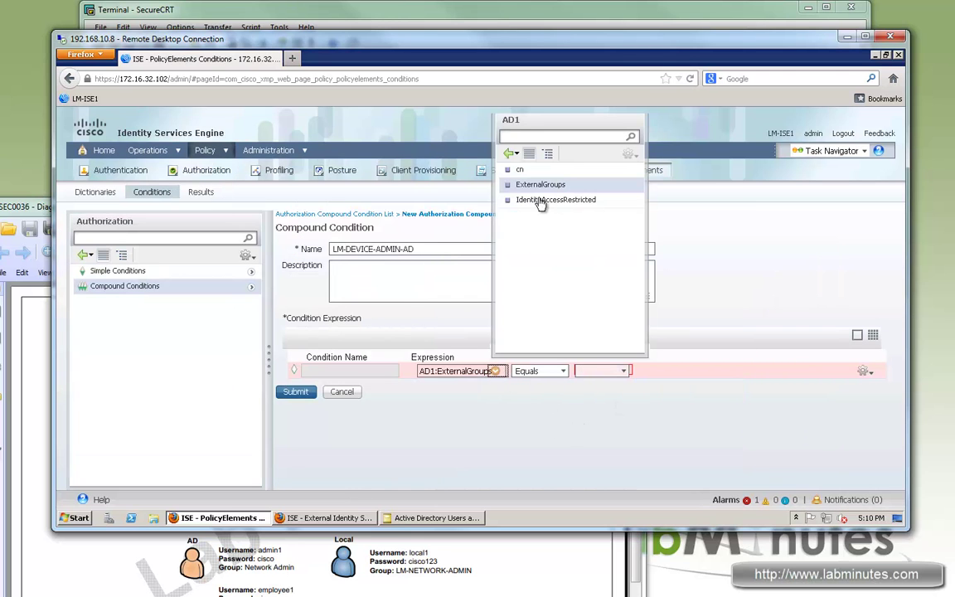
click(495, 371)
click(495, 371)
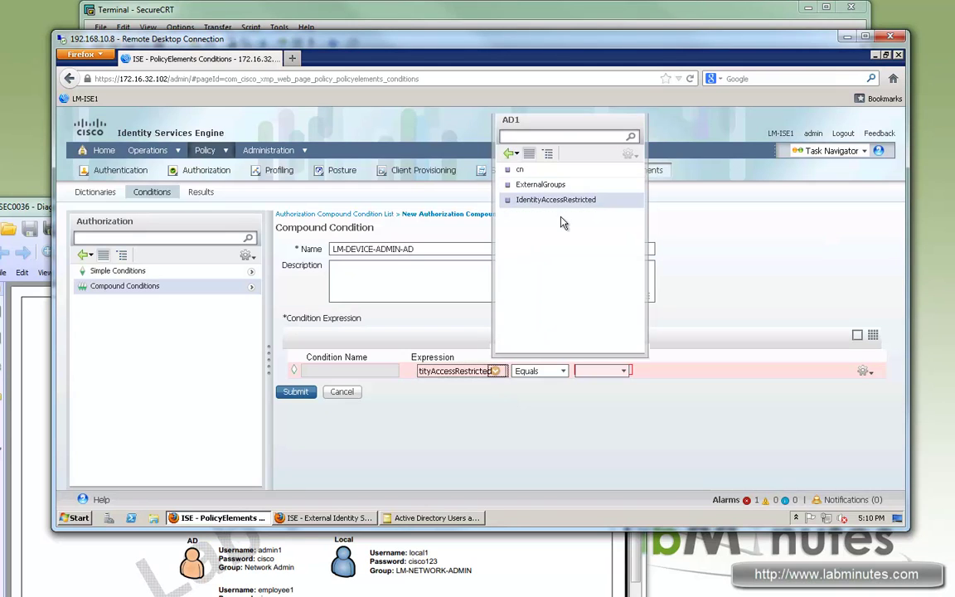
click(515, 184)
click(624, 372)
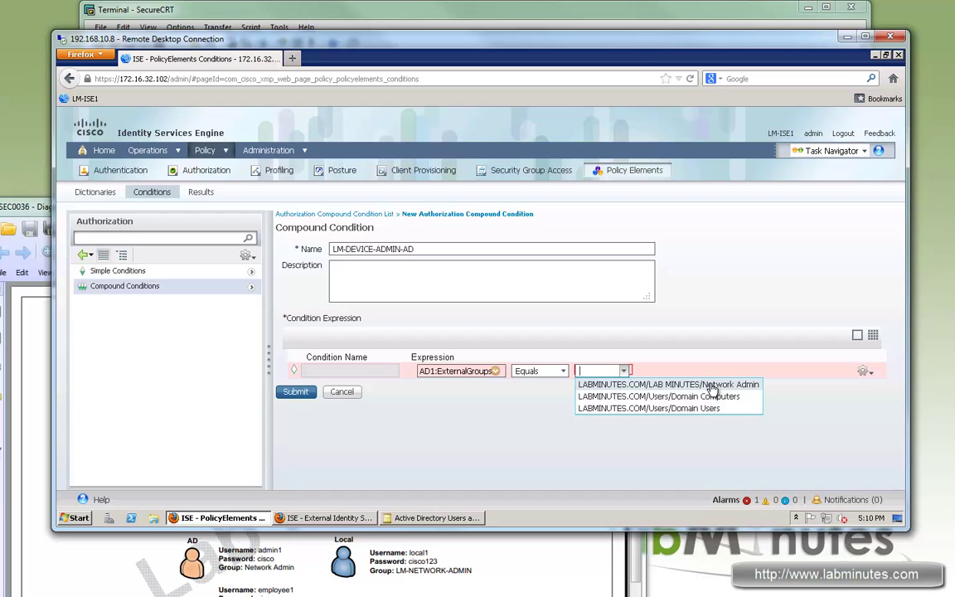
click(712, 385)
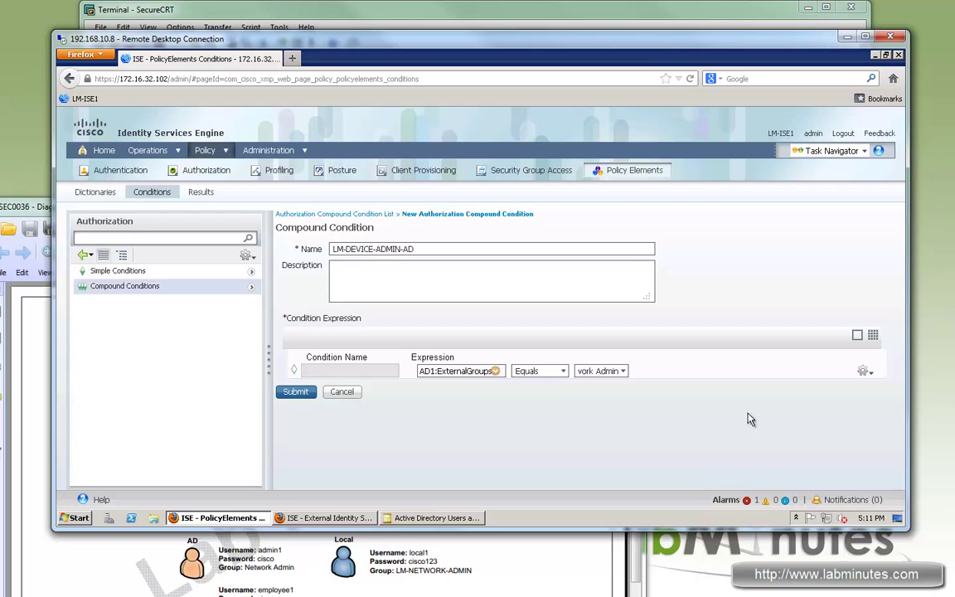
click(868, 374)
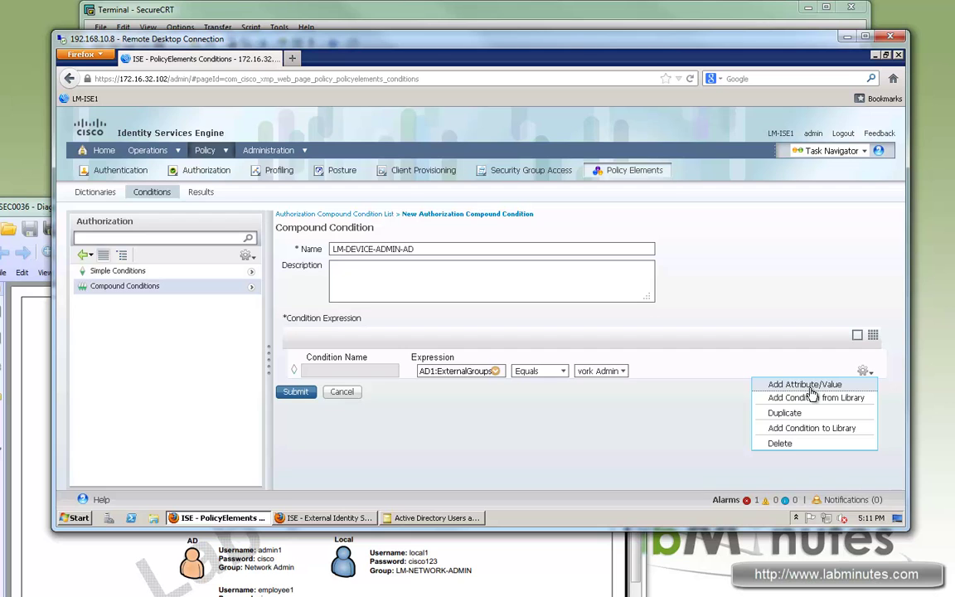
Add an ANDed Network Access authentication method Equals PAP_ASCII row, then a blank third row
click(806, 385)
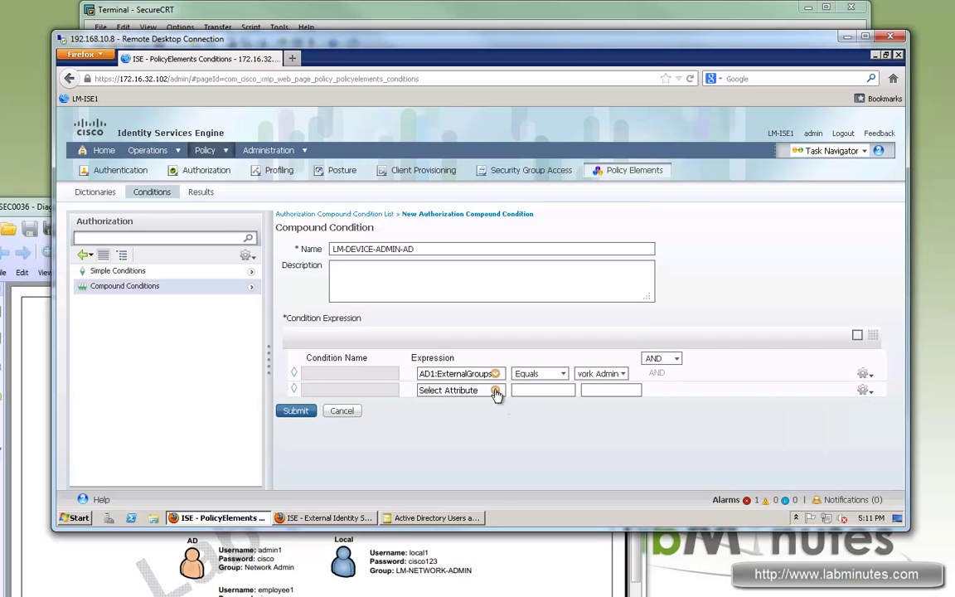
click(495, 391)
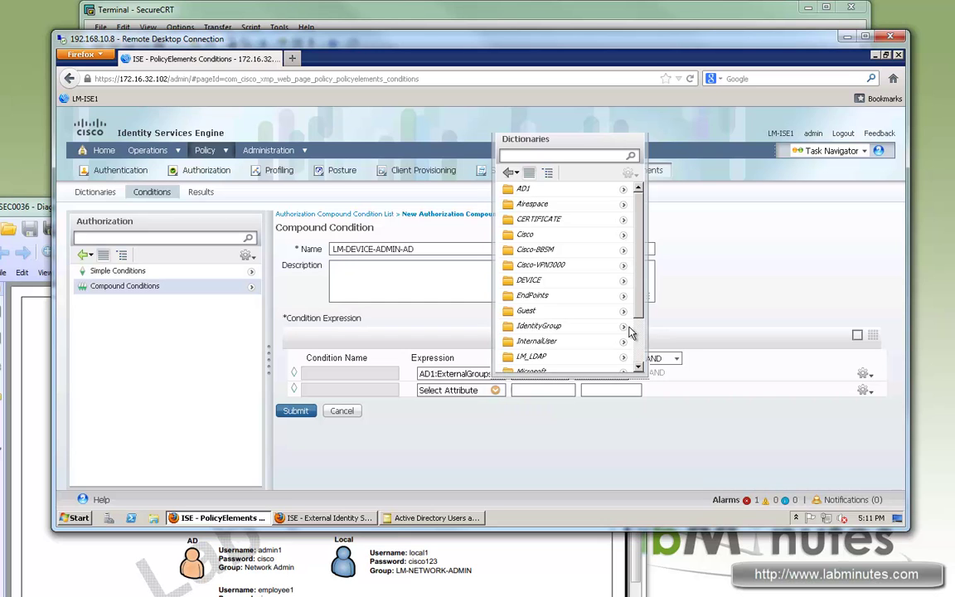
drag(635, 232, 639, 306)
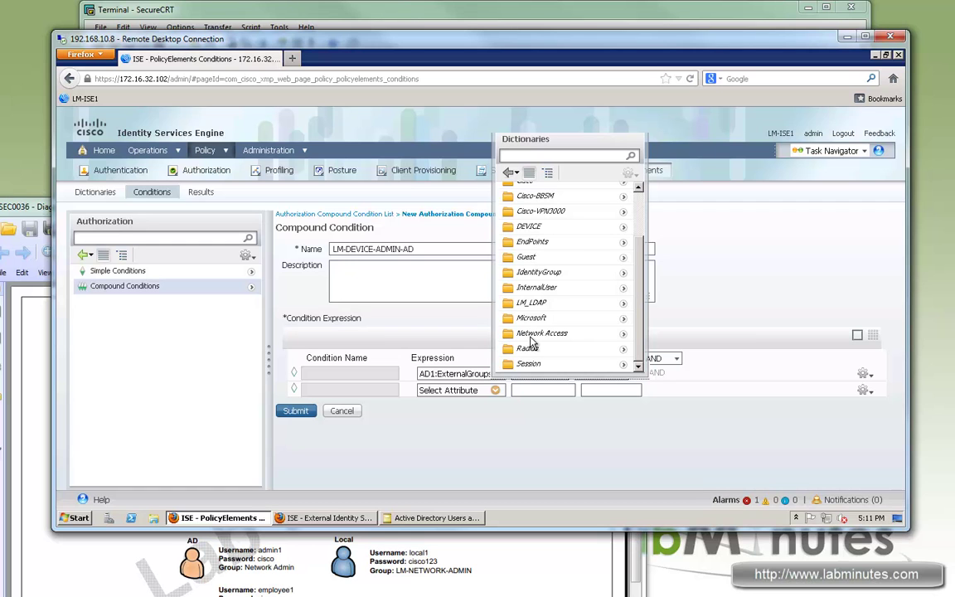
click(625, 340)
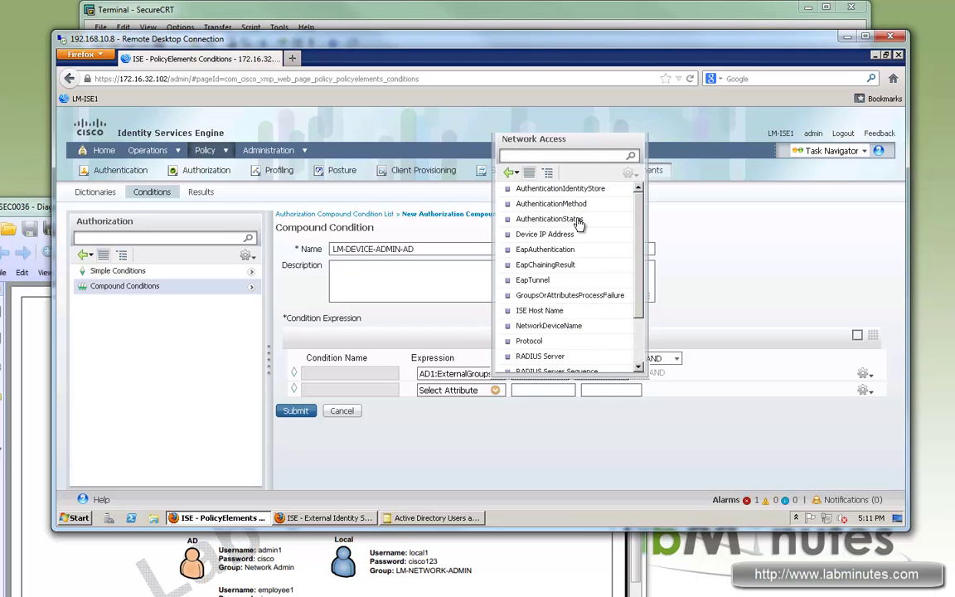
click(579, 220)
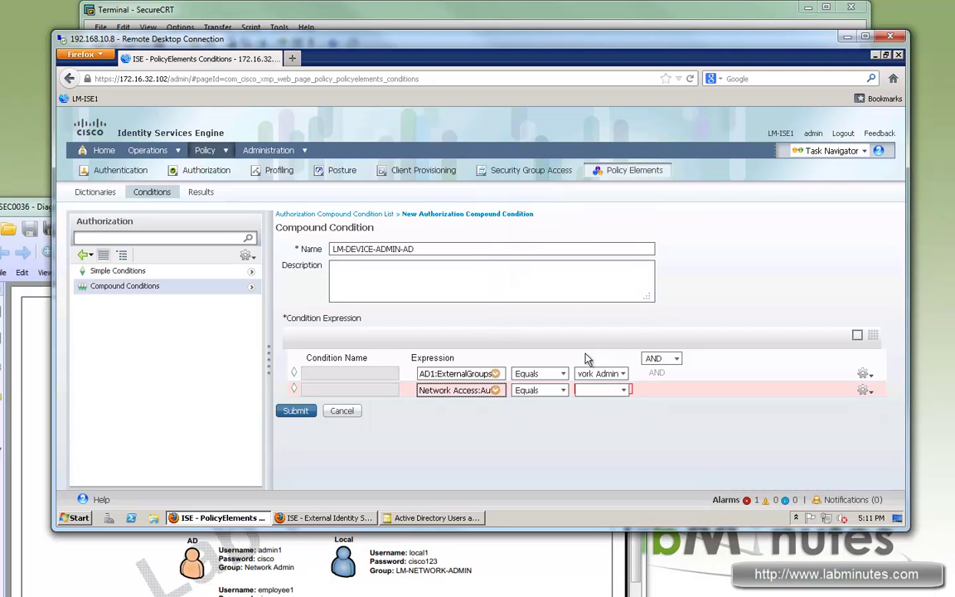
click(625, 392)
click(598, 451)
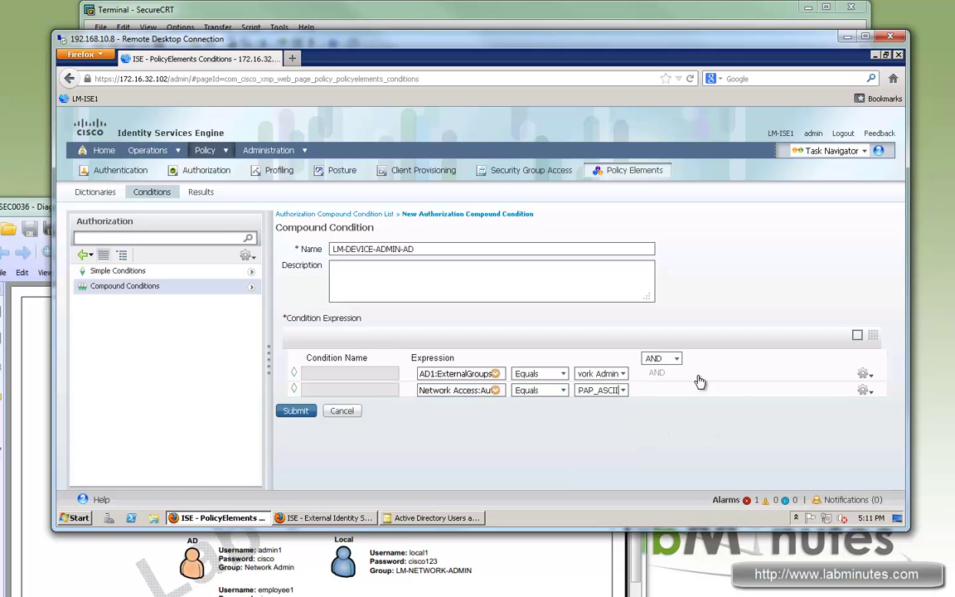
click(866, 390)
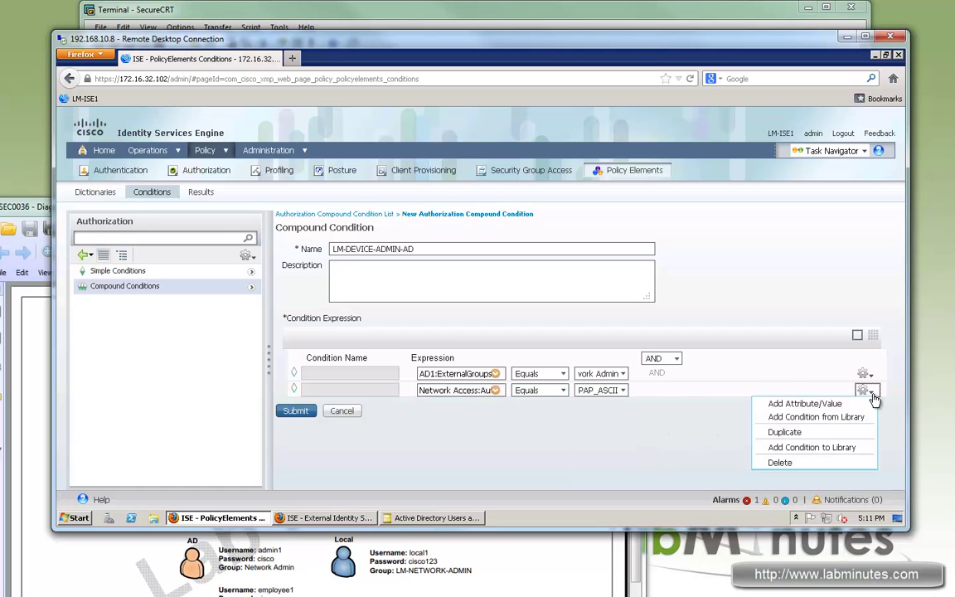
click(496, 407)
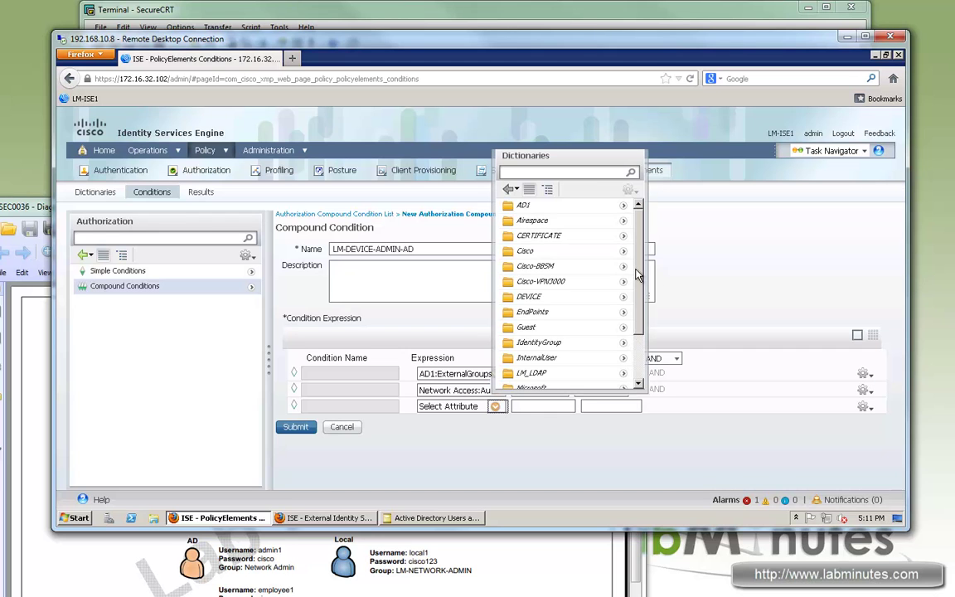
scroll(529, 292, down, 3)
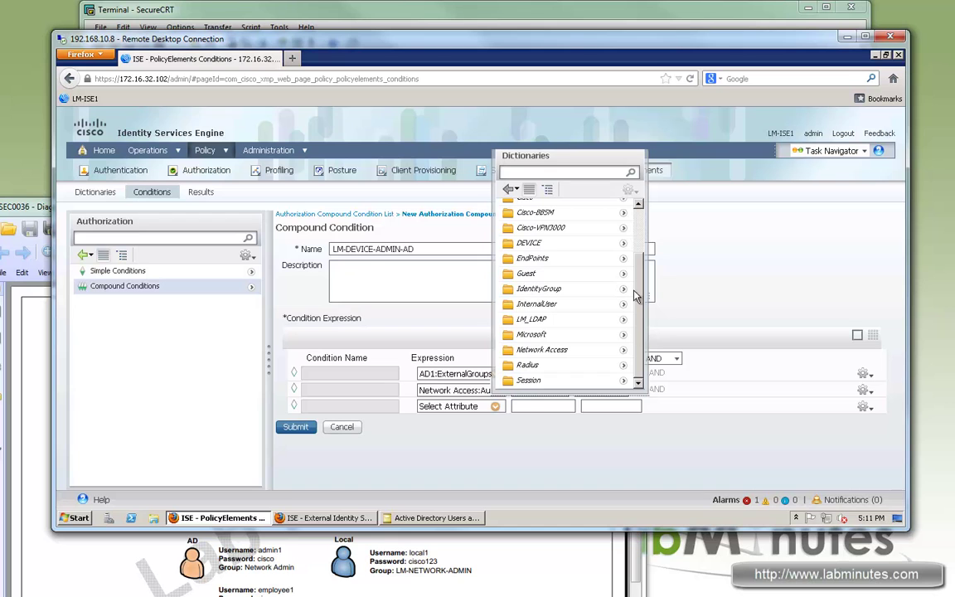
Add Radius:NAS-Port-Type Equals Virtual as the third condition and submit LM-DEVICE-ADMIN-AD
click(624, 319)
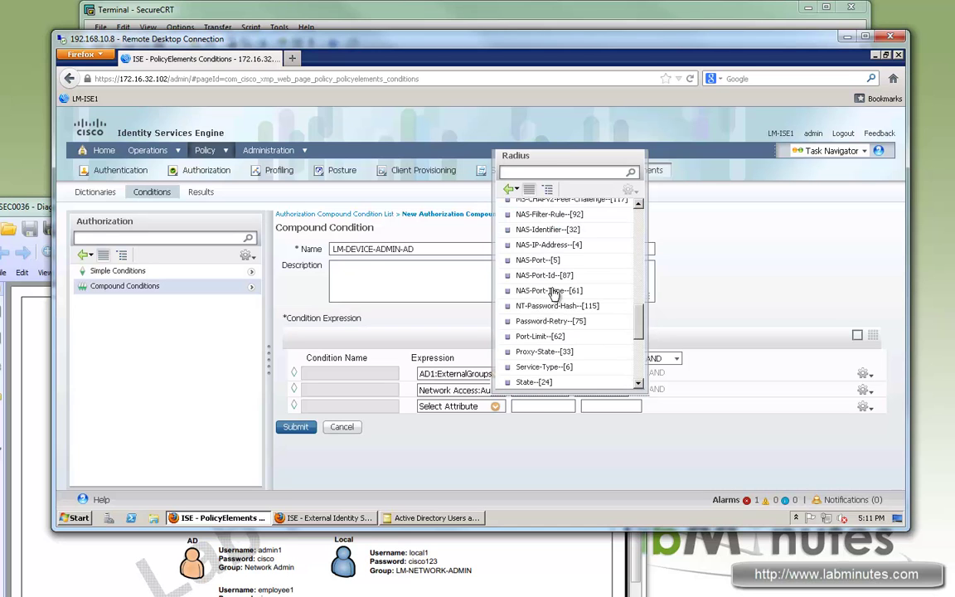
click(554, 291)
click(623, 408)
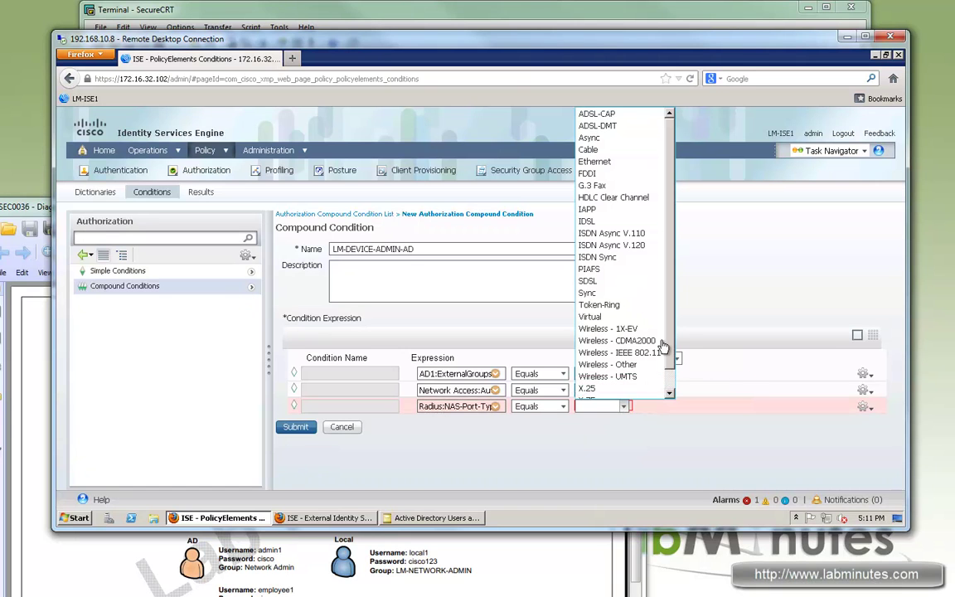
scroll(614, 332, down, 1)
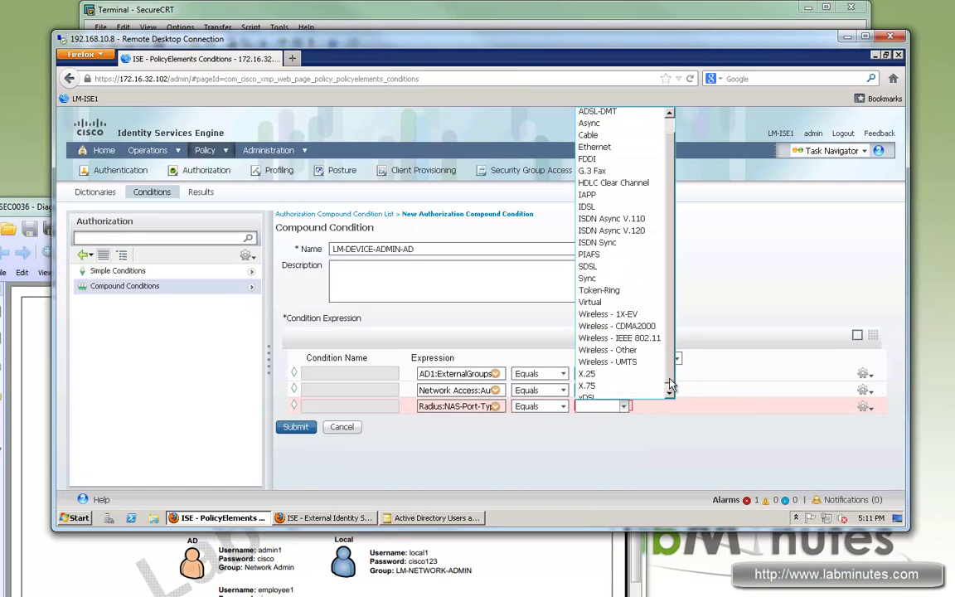
click(591, 298)
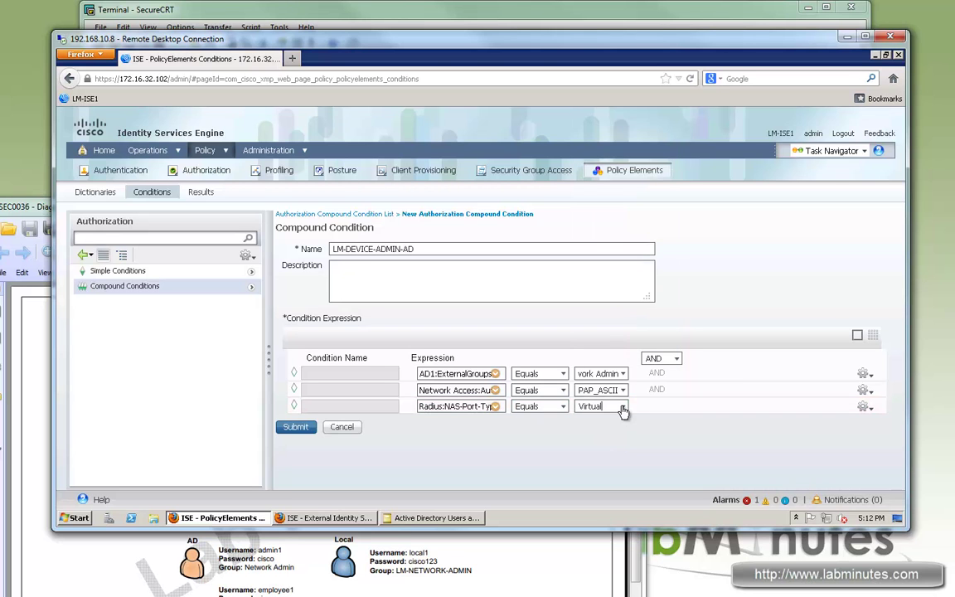
click(623, 406)
scroll(590, 147, up, 1)
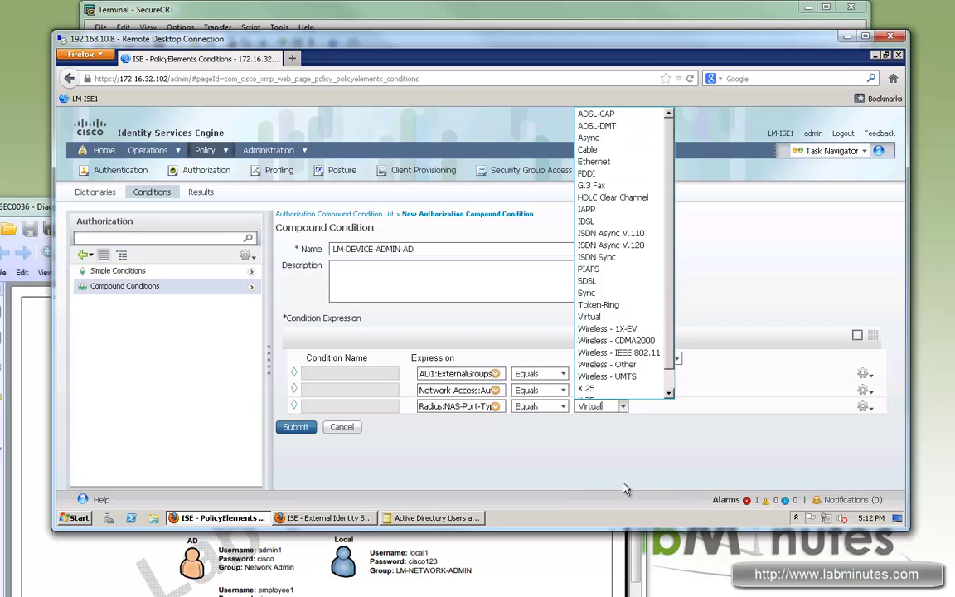
triple_click(627, 467)
click(615, 438)
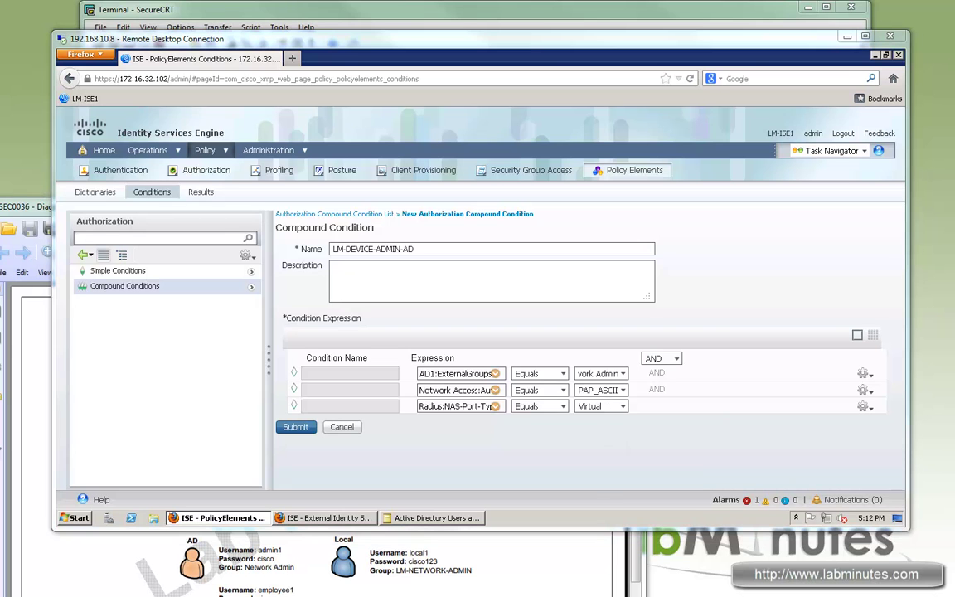
click(296, 426)
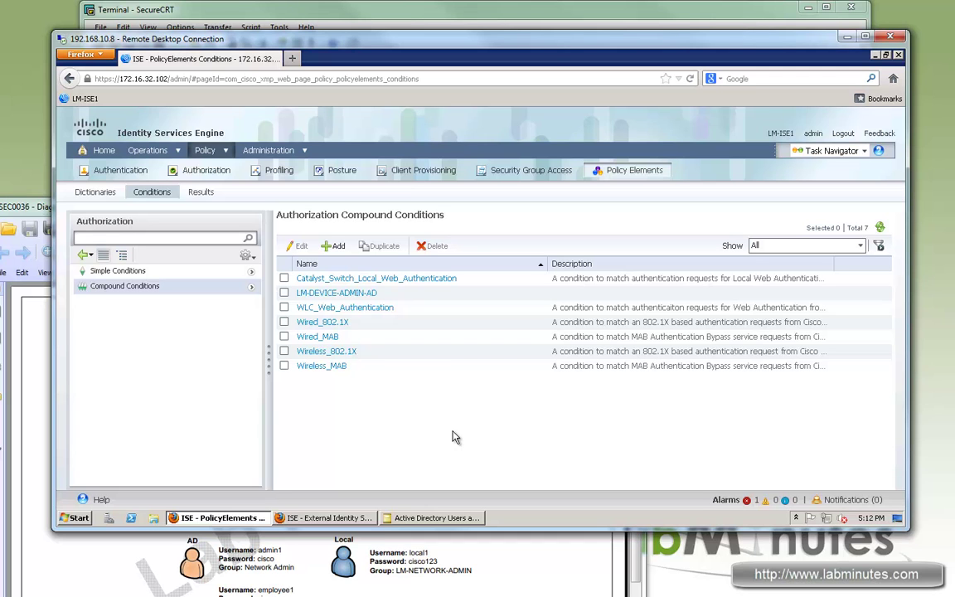
Show Policy Elements > Results > Authorization > Standard Authorization Profiles, with ISE in front of the diagram PDF
click(227, 152)
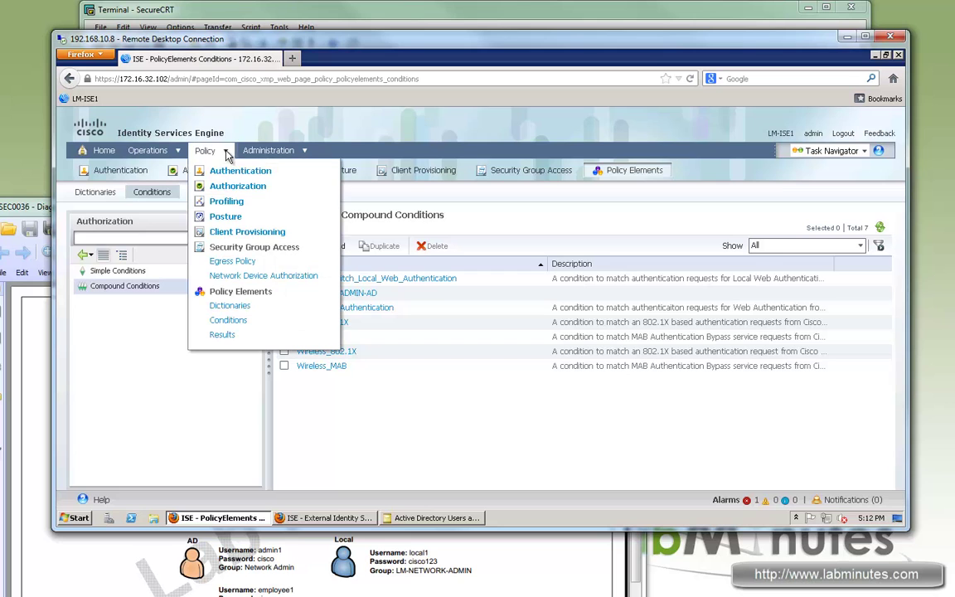
click(222, 335)
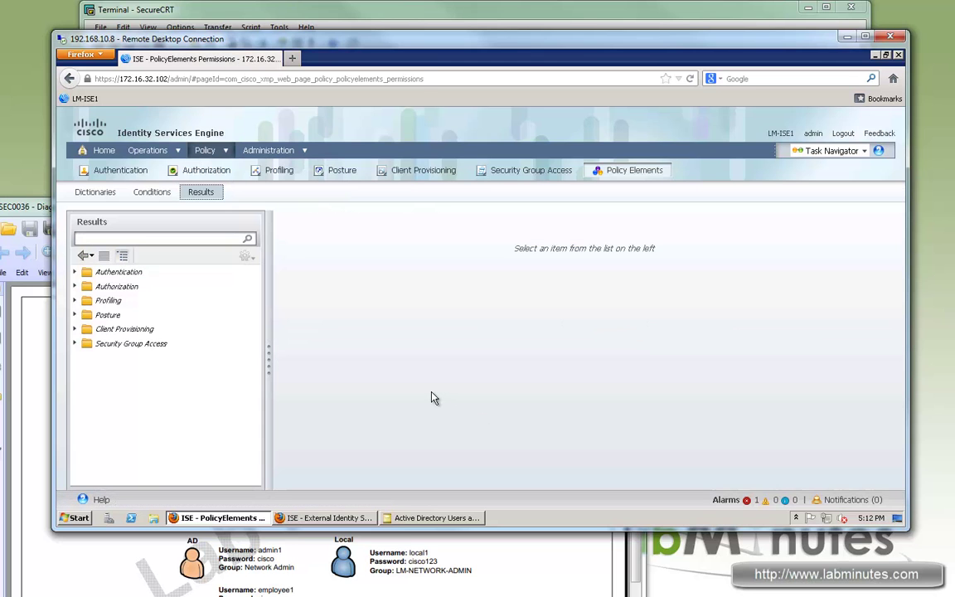
click(75, 286)
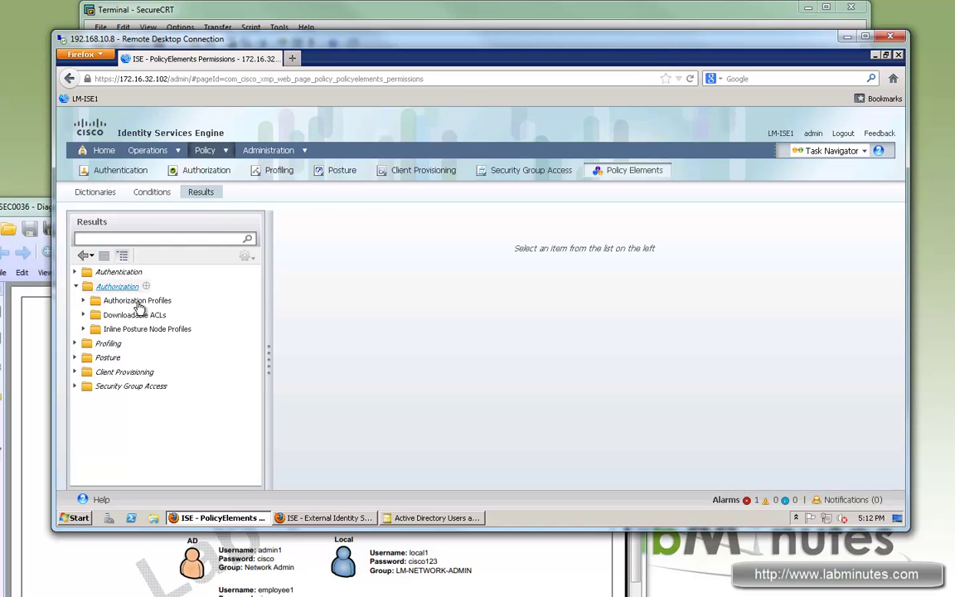
click(137, 302)
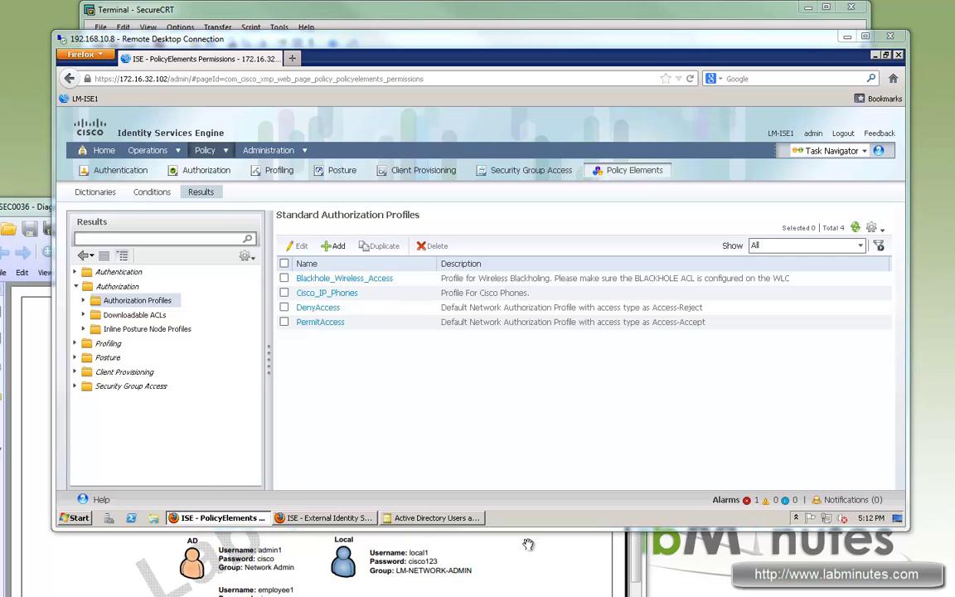
click(485, 548)
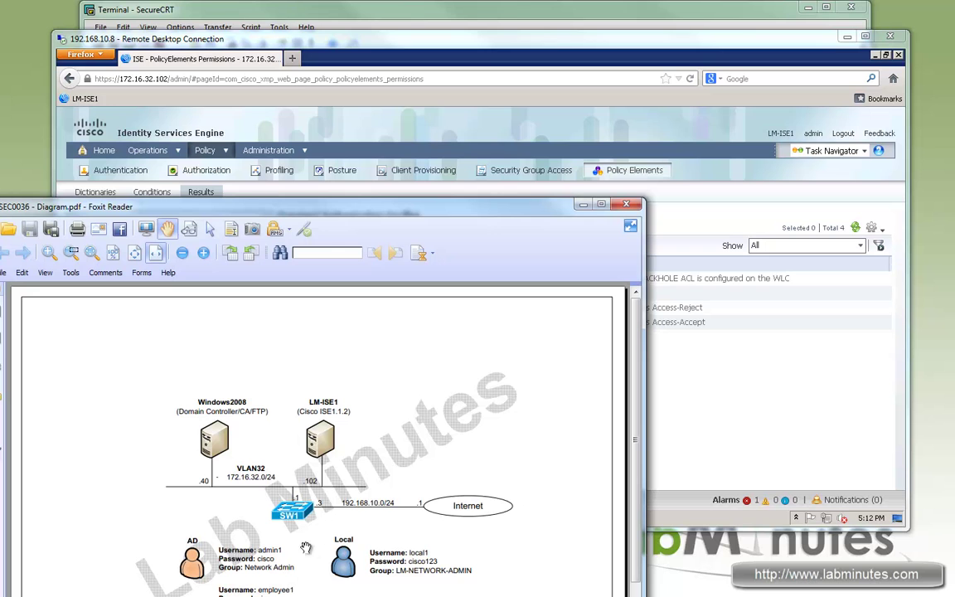
click(704, 406)
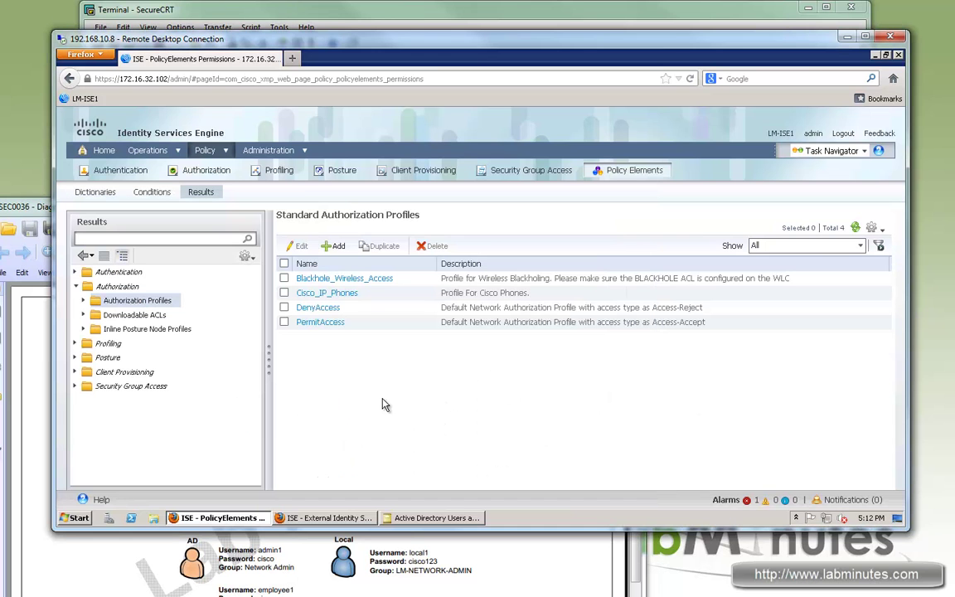
Add a new authorization profile named LM-PERMIT-PRIV15 with access type ACCESS_ACCEPT
click(337, 247)
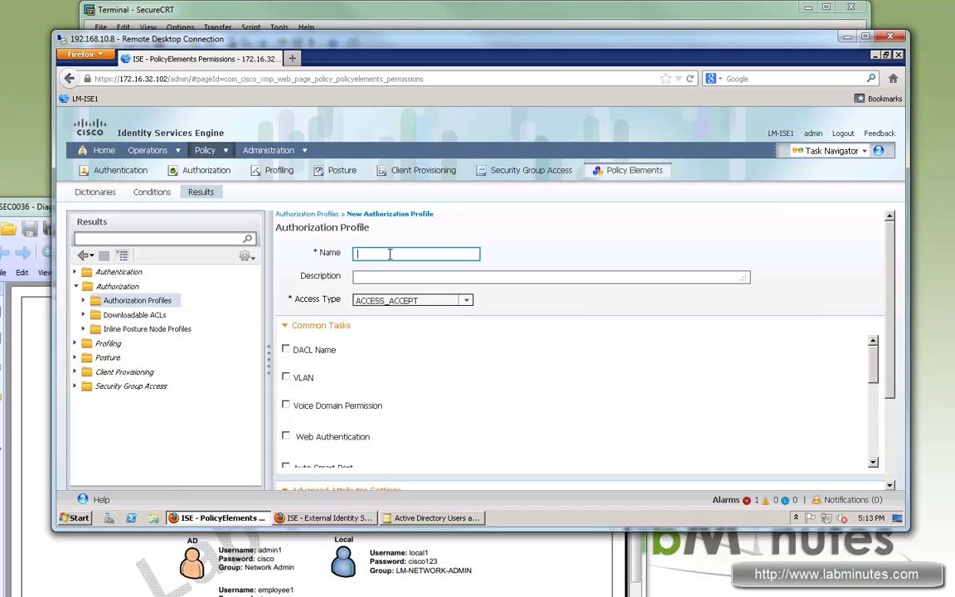
text(LM-PERMIT-PRIV15)
click(511, 356)
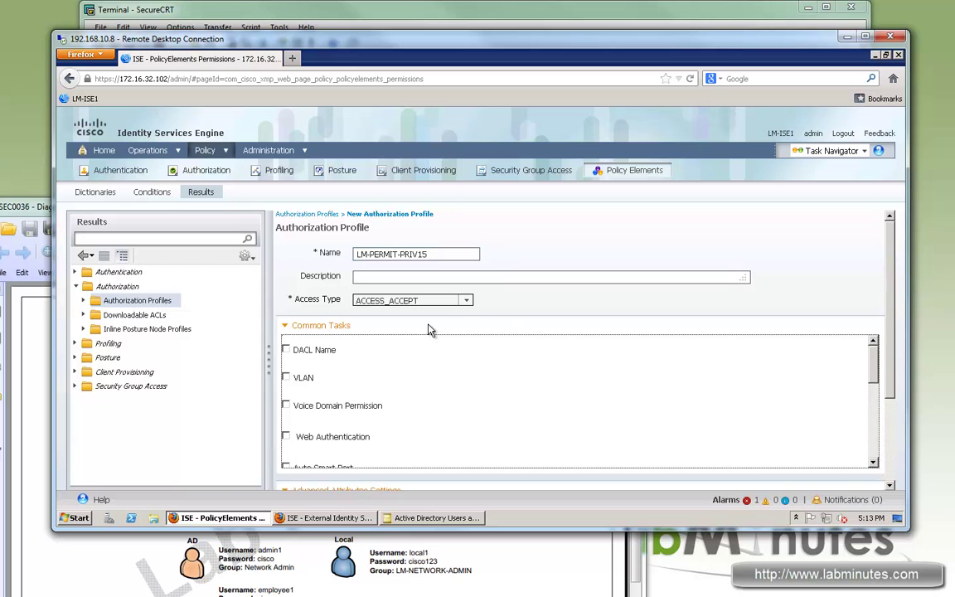
click(542, 319)
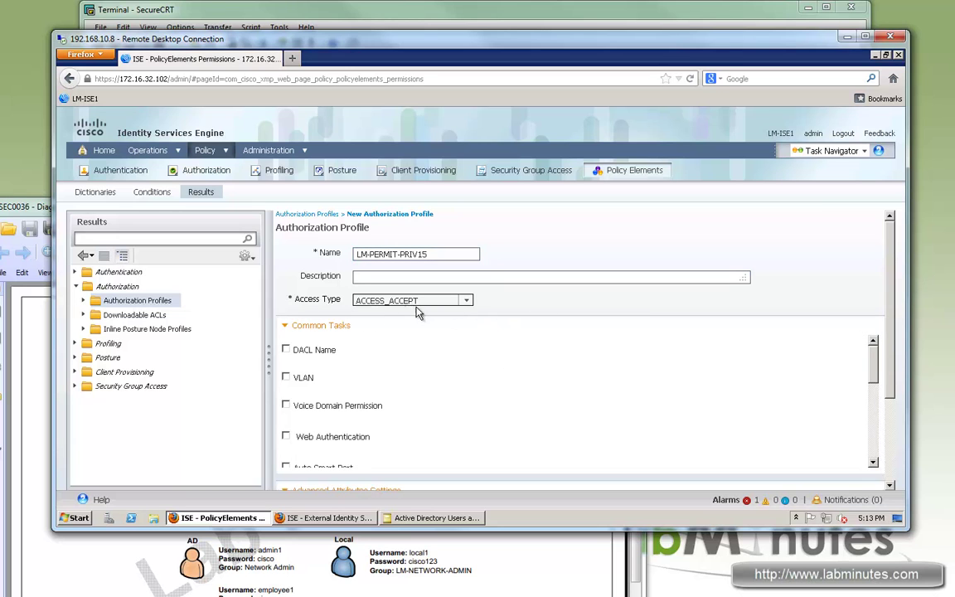
double_click(355, 300)
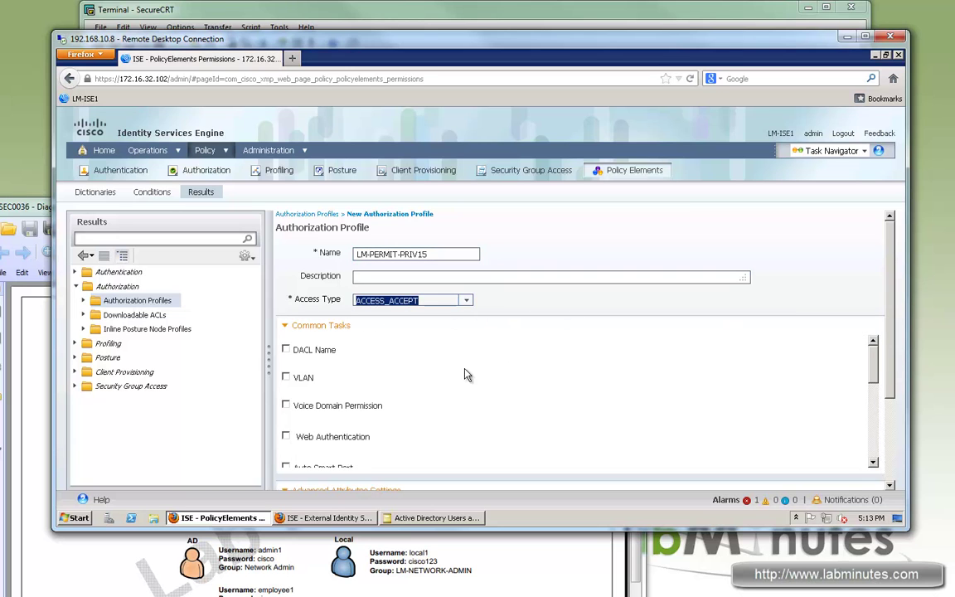
click(320, 292)
drag(875, 357, 891, 444)
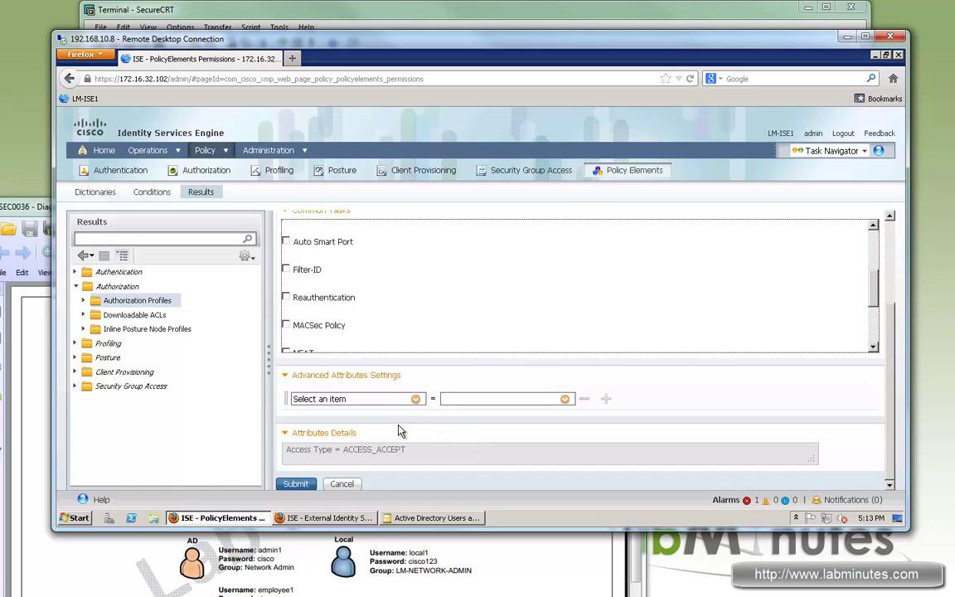
Give LM-PERMIT-PRIV15 the attribute Cisco:cisco-av-pair = shell:priv-lvl=15 and submit the profile
click(416, 400)
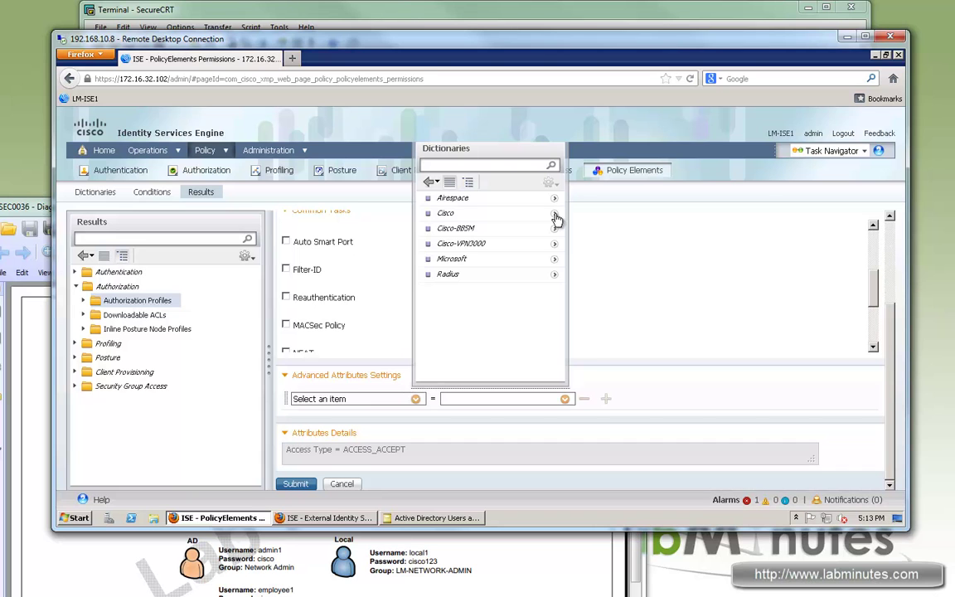
click(555, 214)
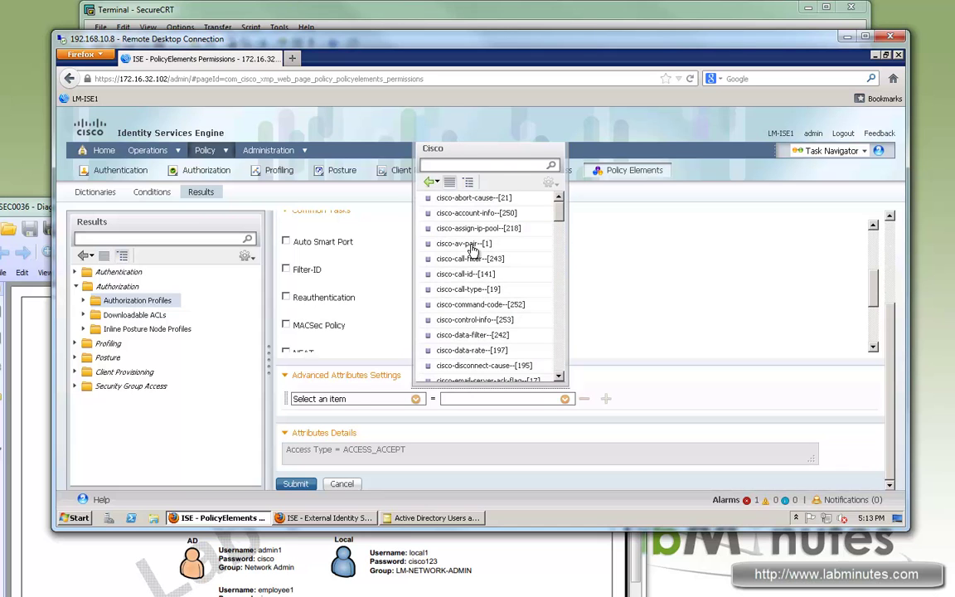
click(470, 246)
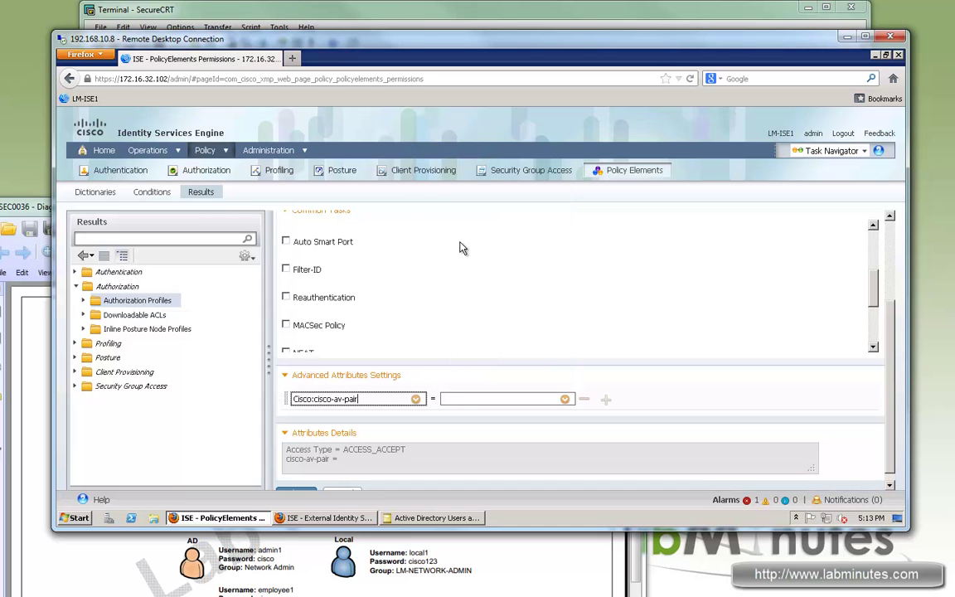
click(468, 399)
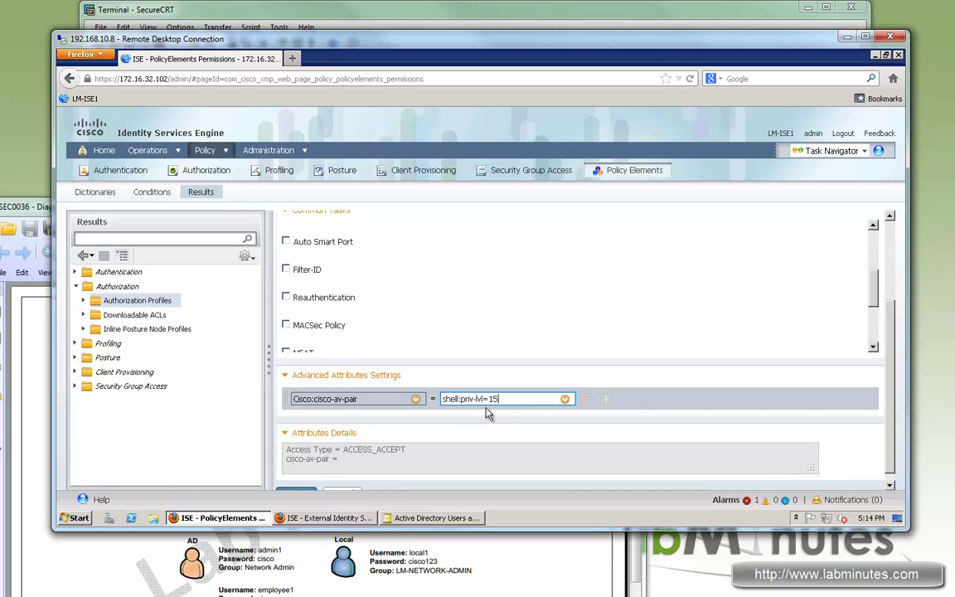
scroll(498, 415, down, 1)
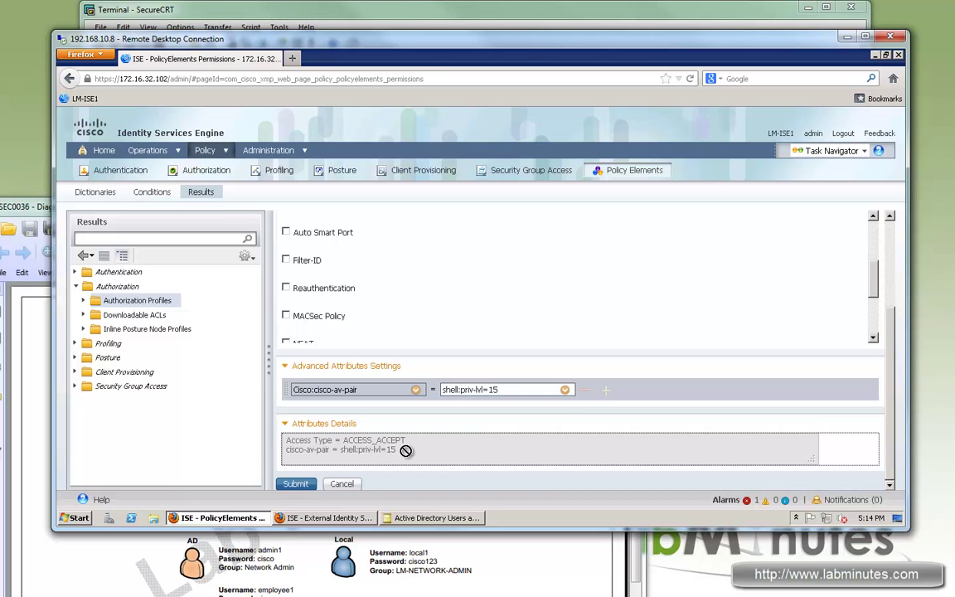
click(301, 488)
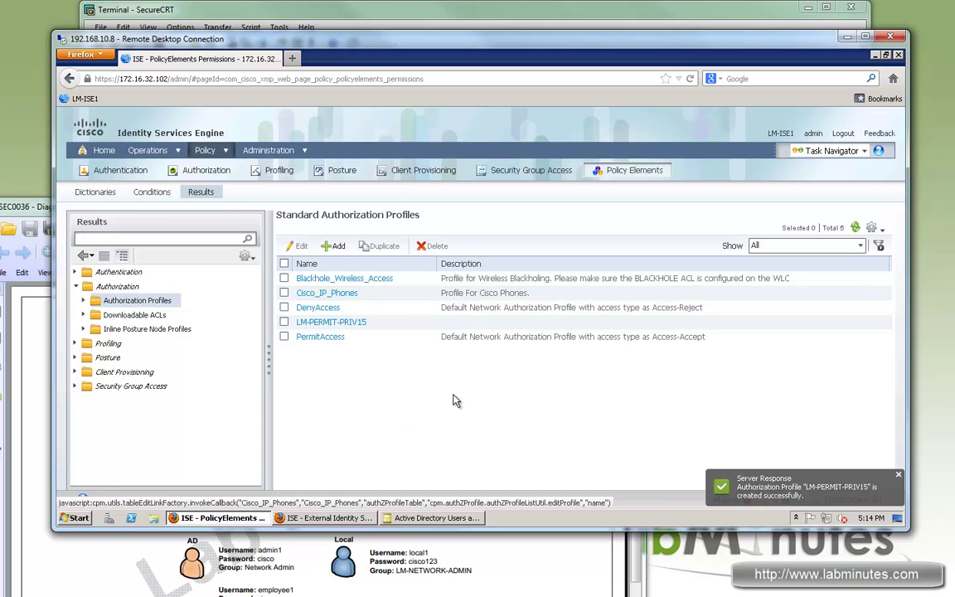
Highlight the new LM-PERMIT-PRIV15 profile in the authorization profiles list
double_click(304, 309)
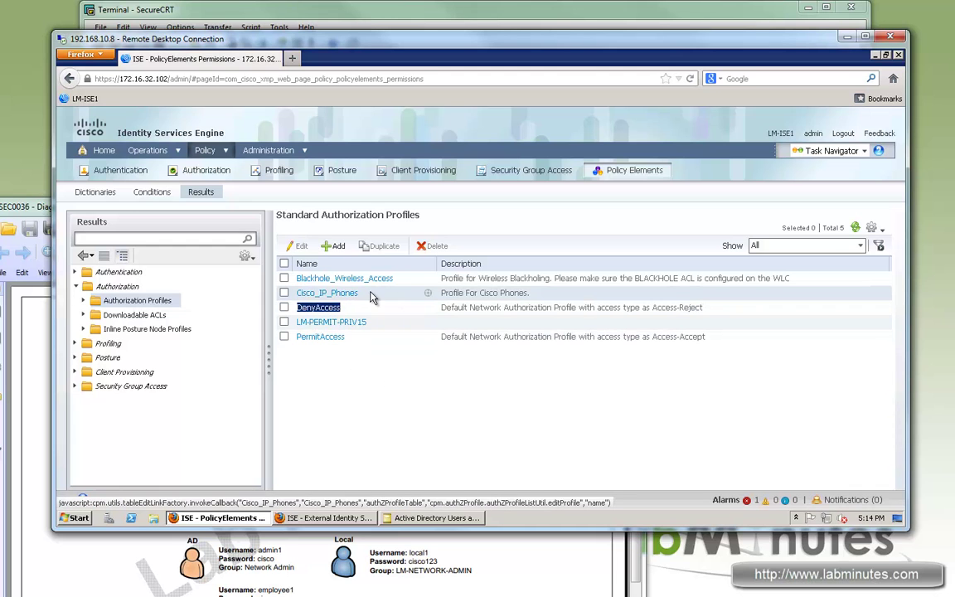
click(327, 296)
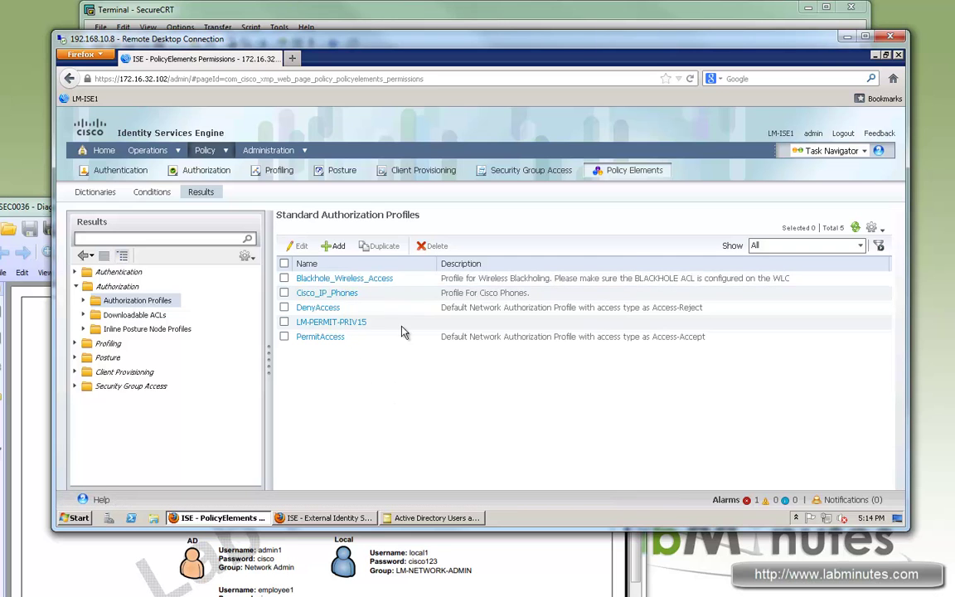
click(316, 322)
Insert a new authorization rule above the first one and name it LM-DEVICE-ADMIN-AD
click(226, 153)
click(238, 187)
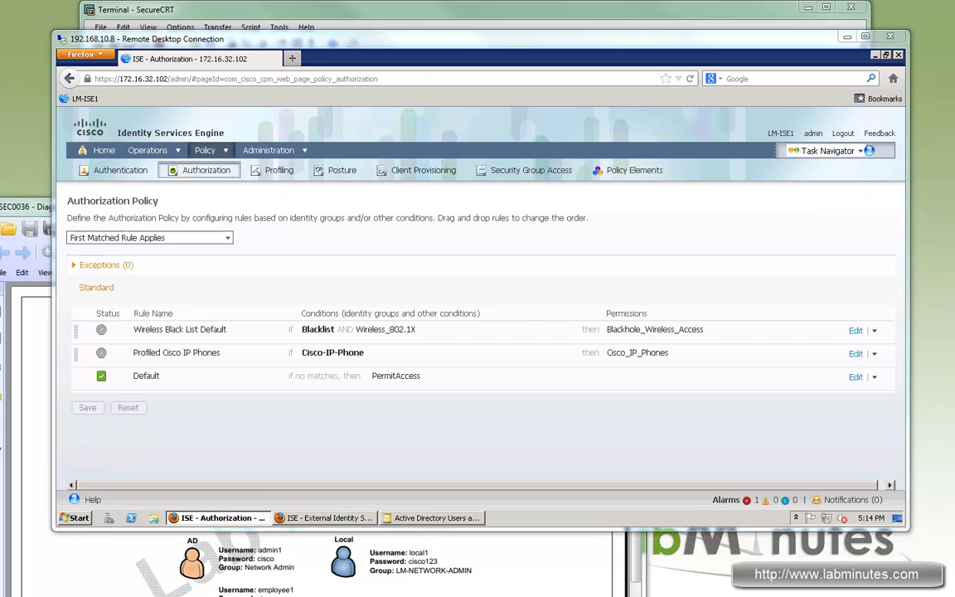
click(874, 334)
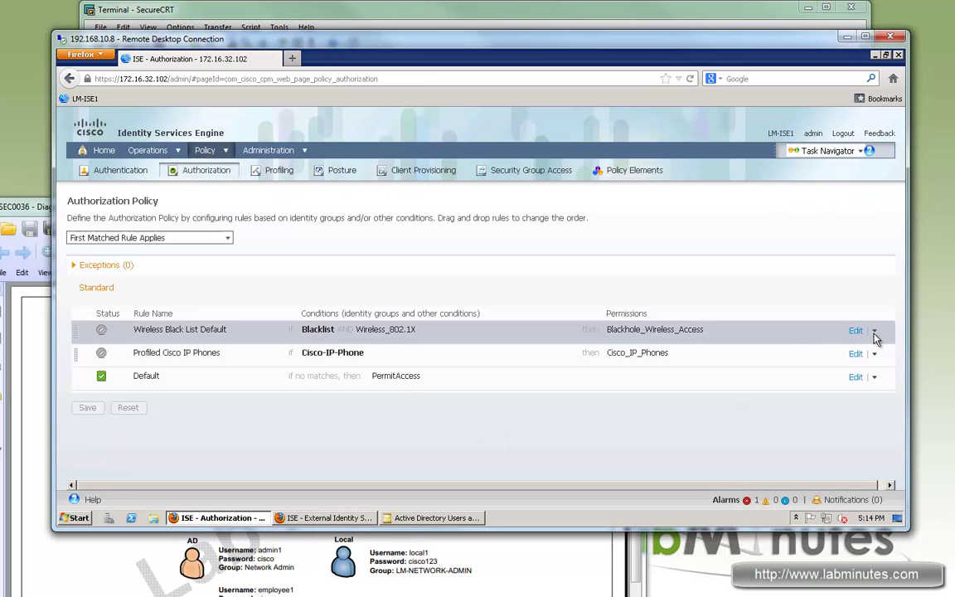
click(875, 333)
click(816, 335)
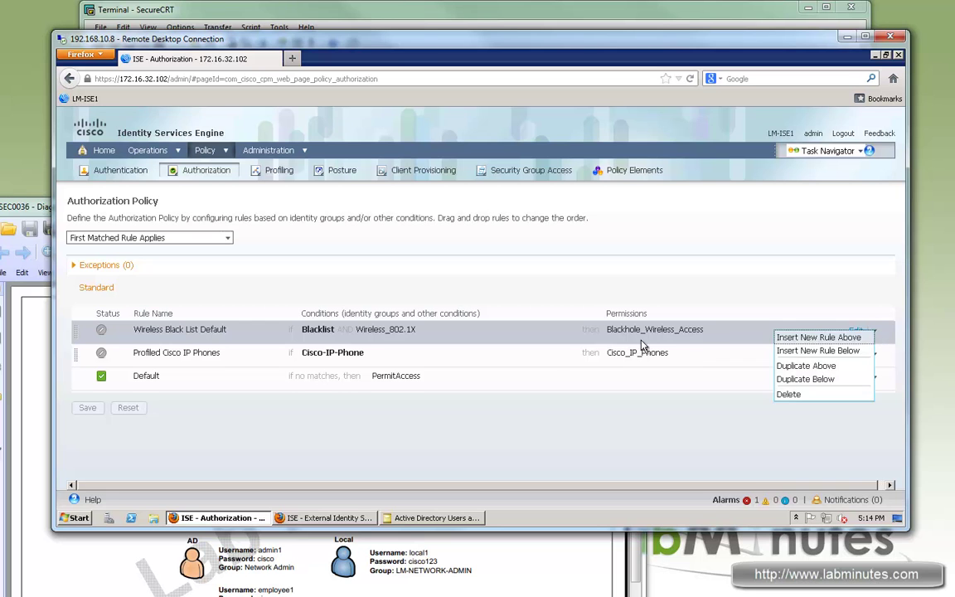
click(99, 332)
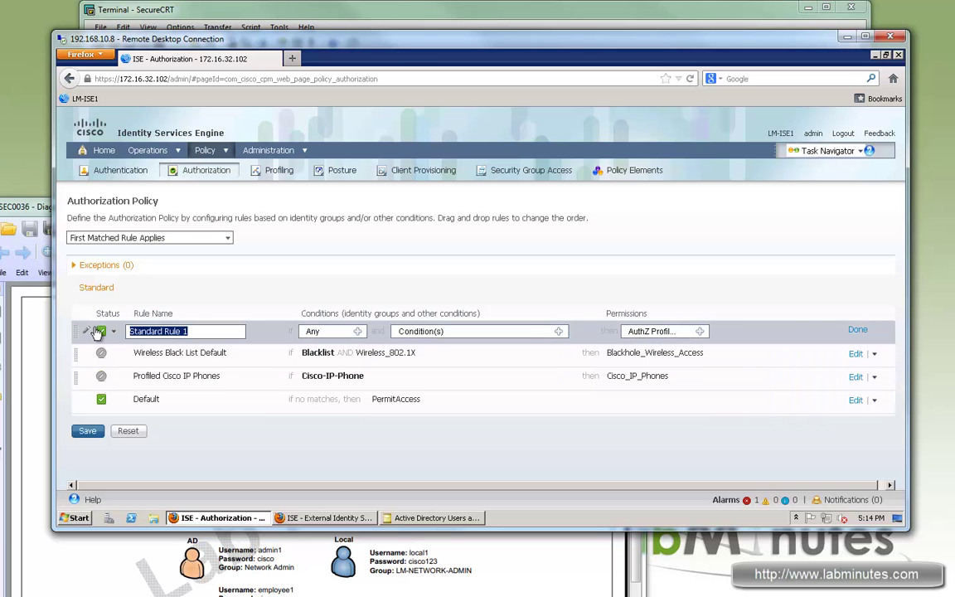
text(LM-DEVICE-ADMIN-AD)
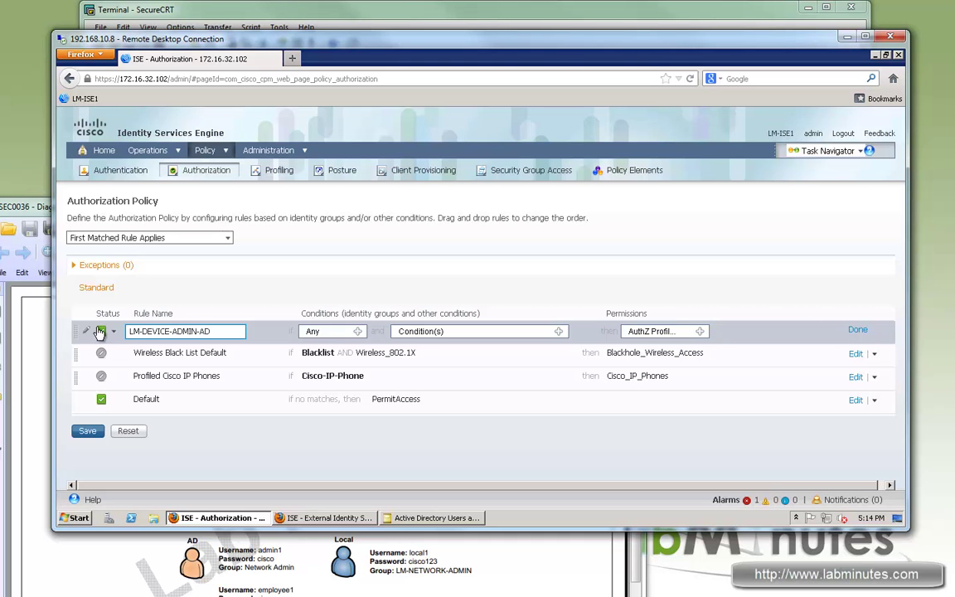
click(358, 332)
Set the rule's condition to the library compound condition LM-DEVICE-ADMIN-AD
click(561, 333)
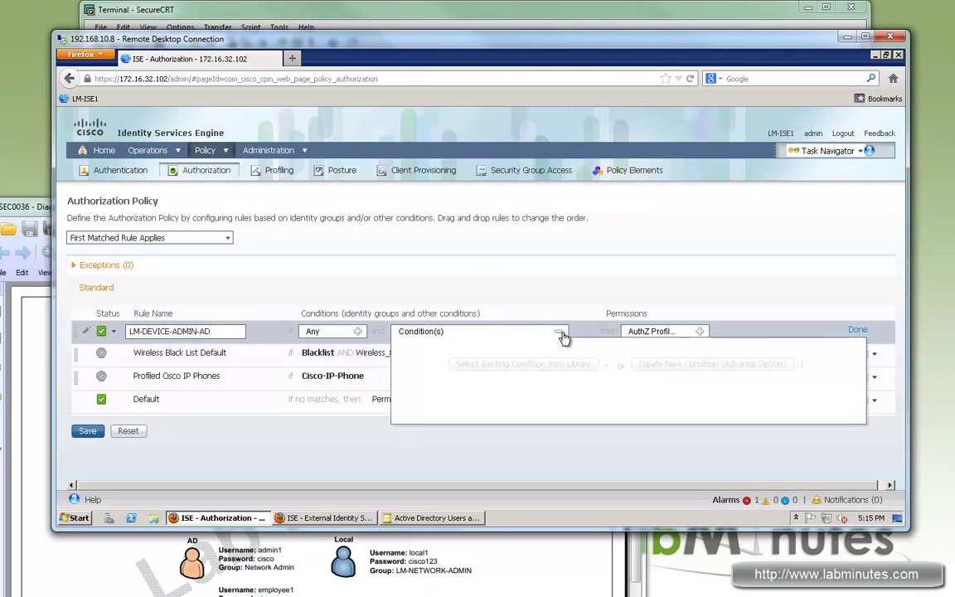
click(537, 368)
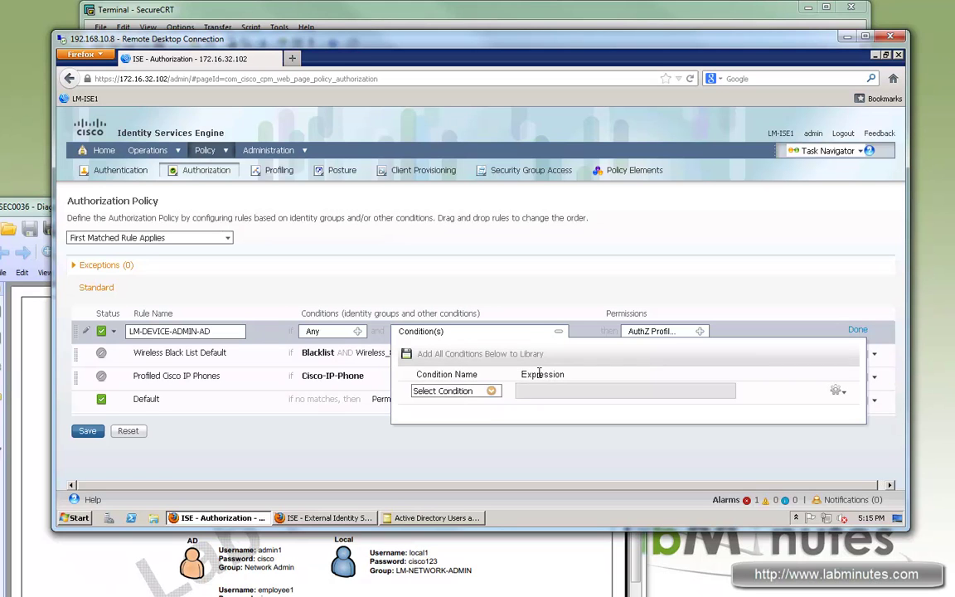
click(492, 391)
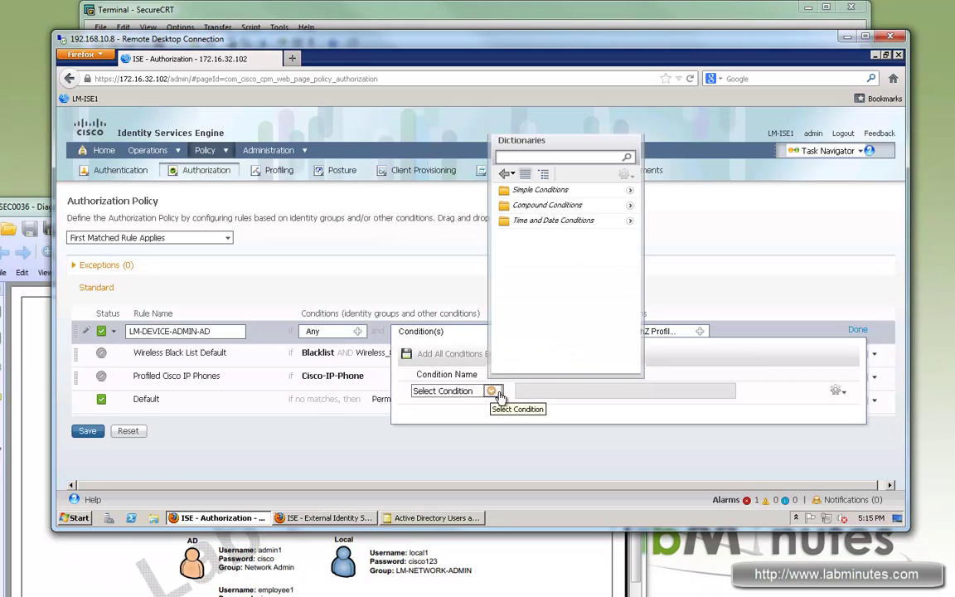
click(631, 206)
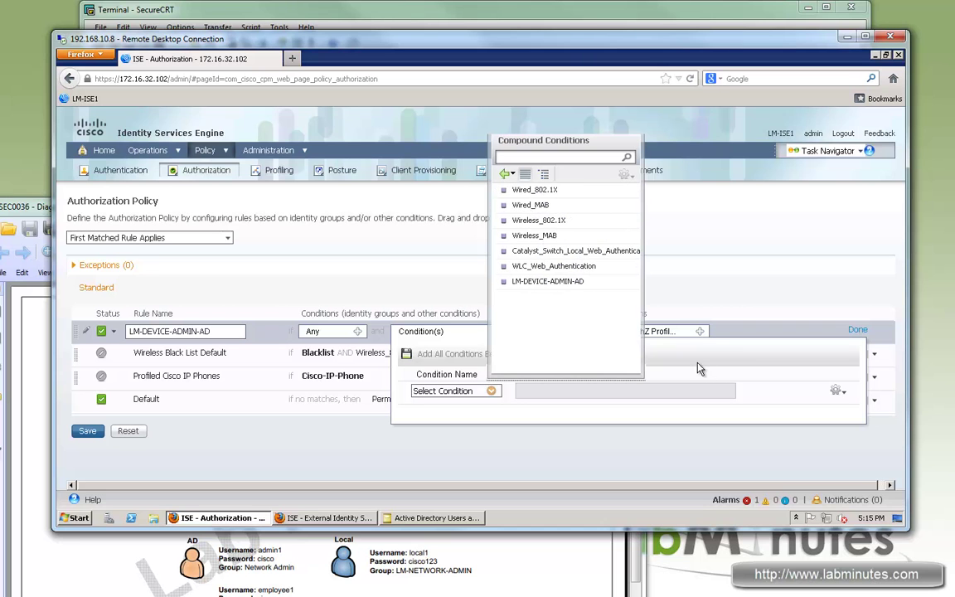
drag(554, 390, 720, 390)
click(612, 391)
drag(608, 392, 830, 390)
drag(515, 399, 709, 415)
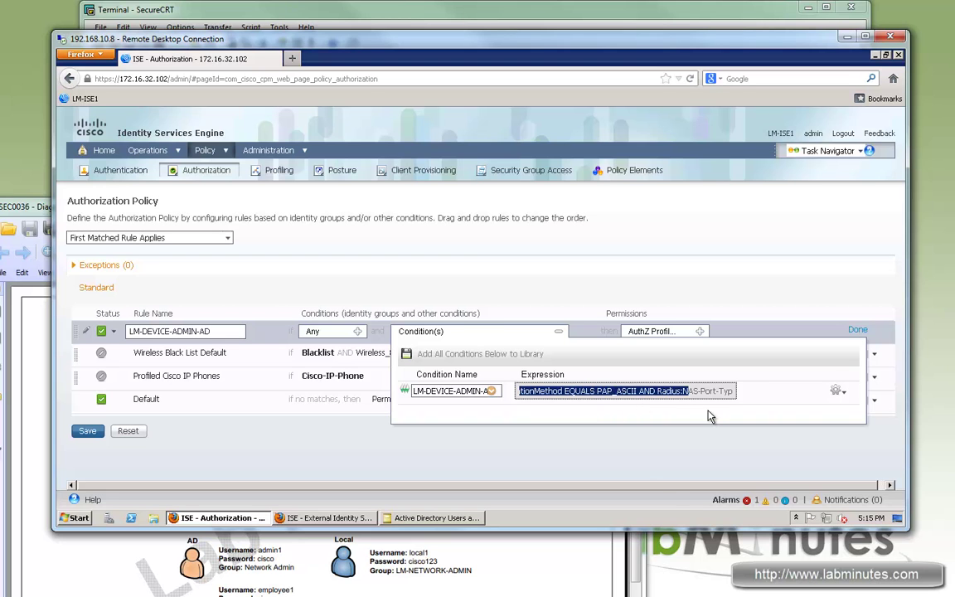
click(661, 472)
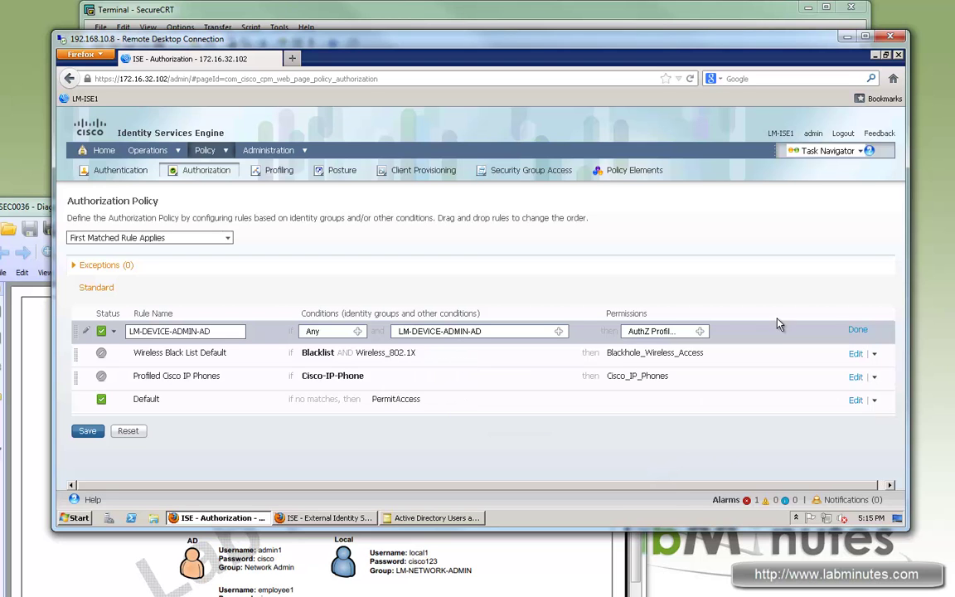
Assign the Standard profile LM-PERMIT-PRIV15 as the rule's permission and finish editing
click(701, 331)
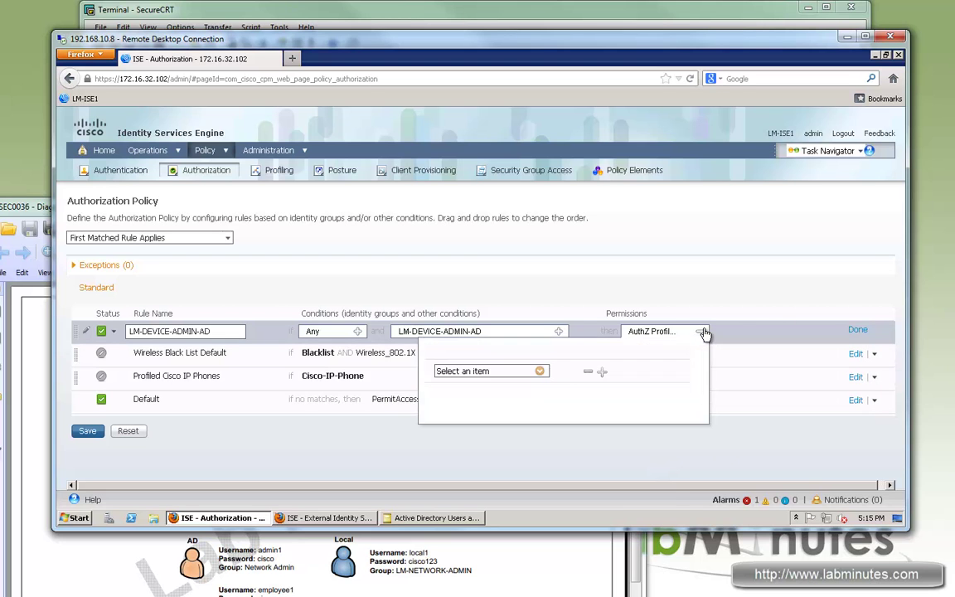
click(540, 371)
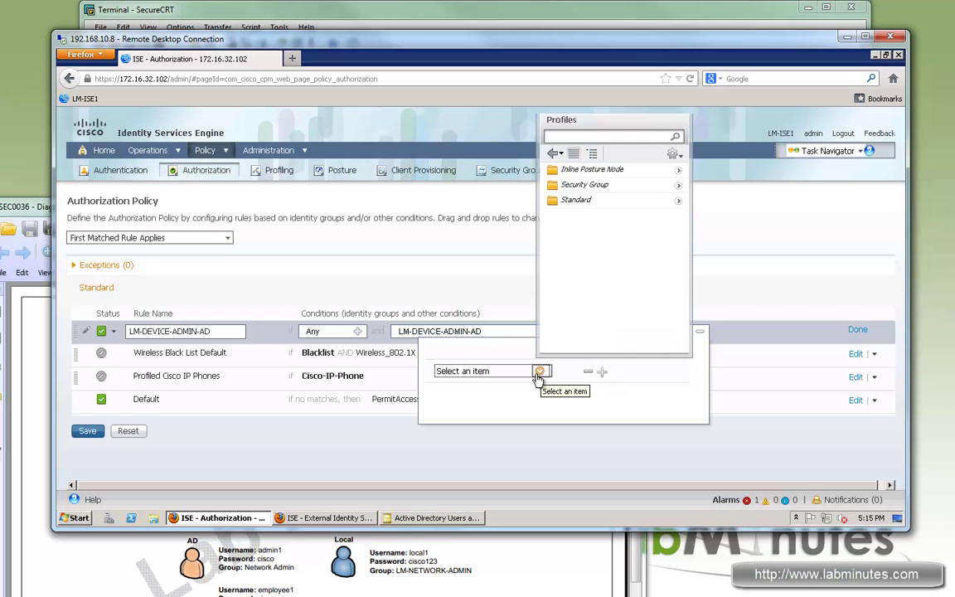
click(678, 200)
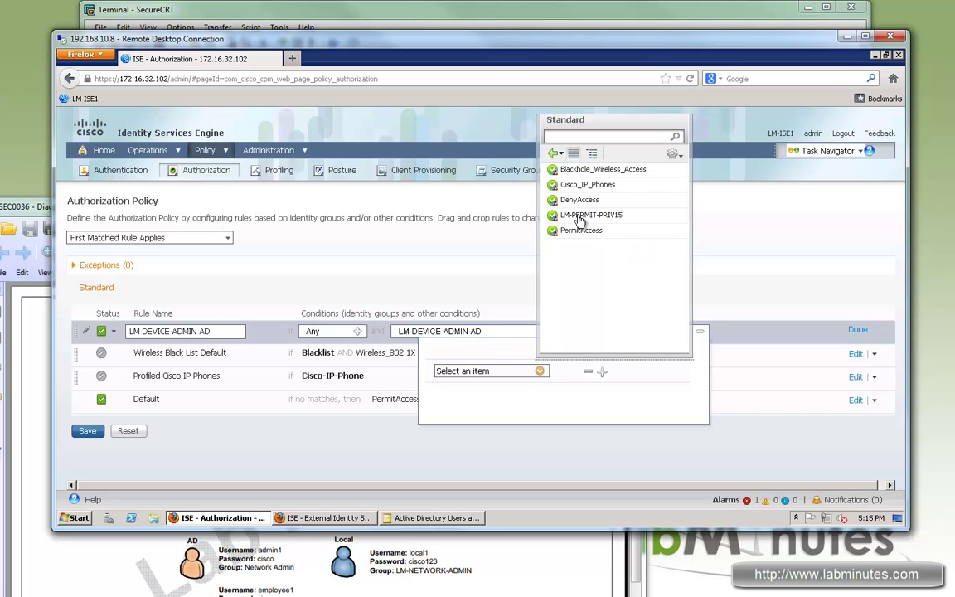
click(591, 216)
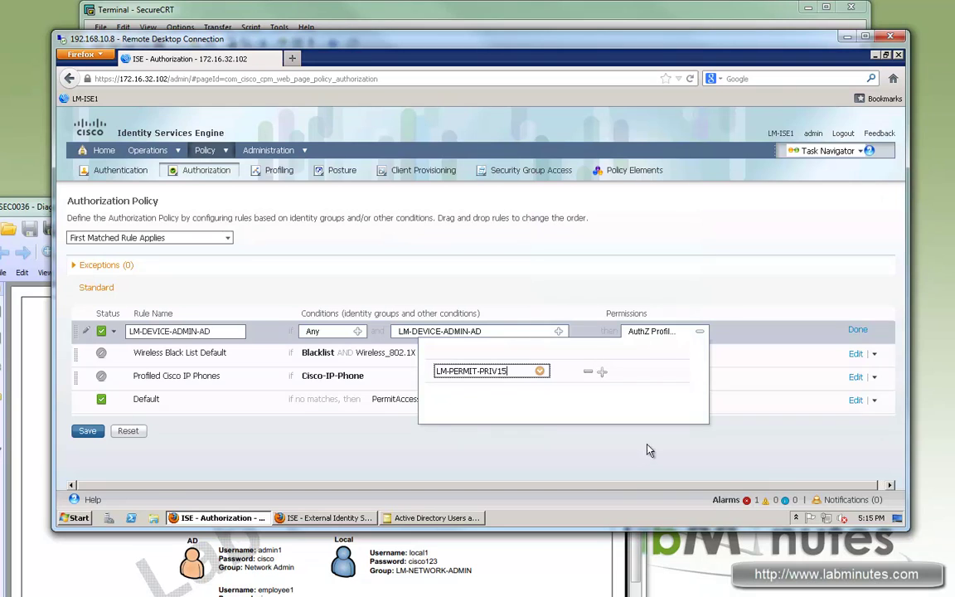
click(858, 331)
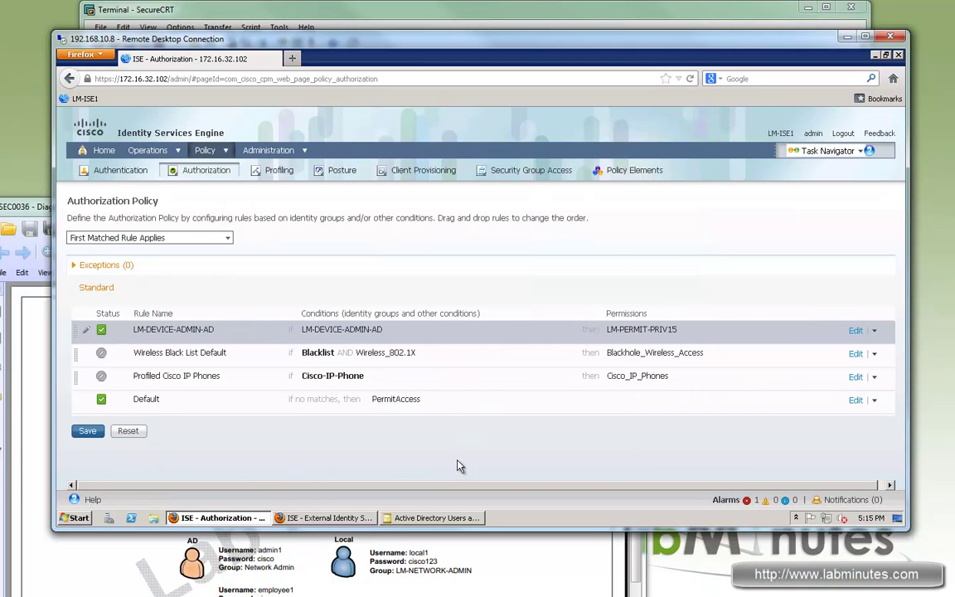
Change the Default rule's permission from PermitAccess to DenyAccess and save the authorization policy
click(857, 401)
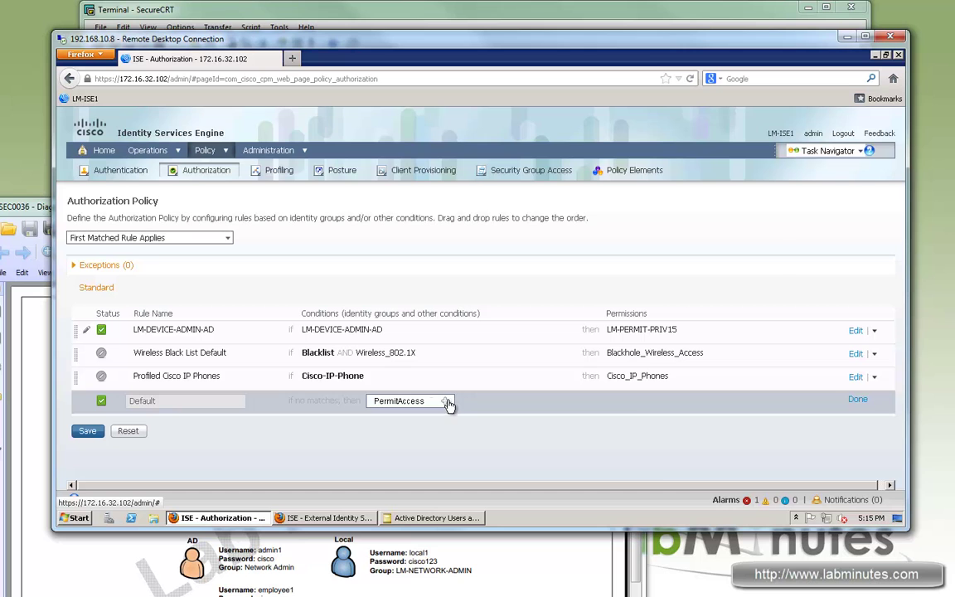
click(446, 401)
click(488, 440)
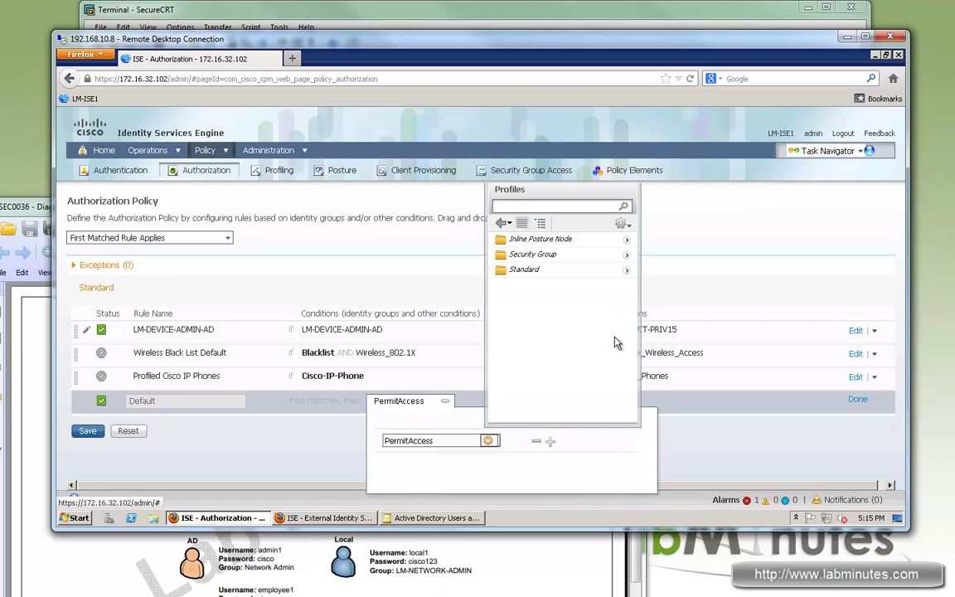
click(626, 270)
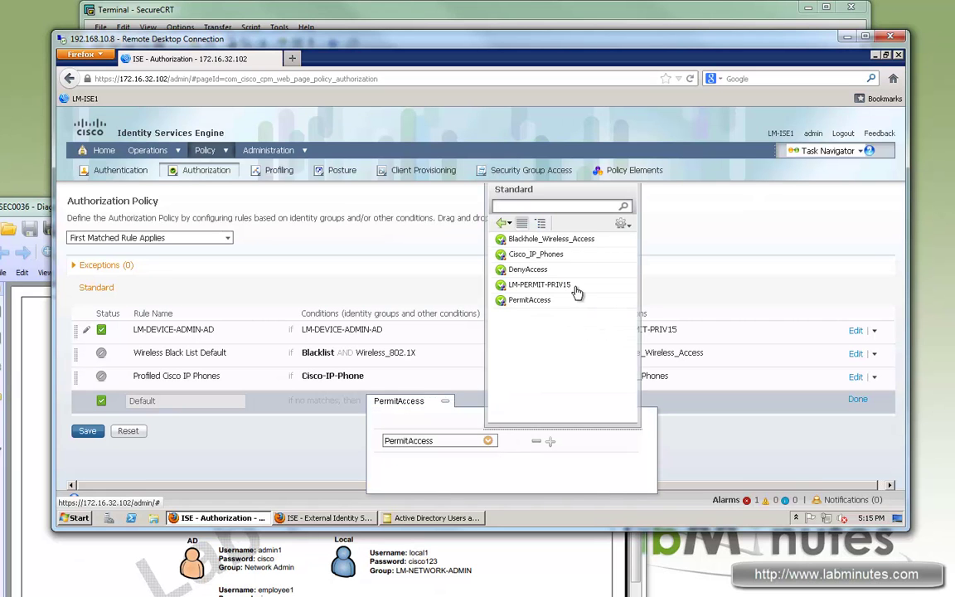
click(543, 270)
click(642, 395)
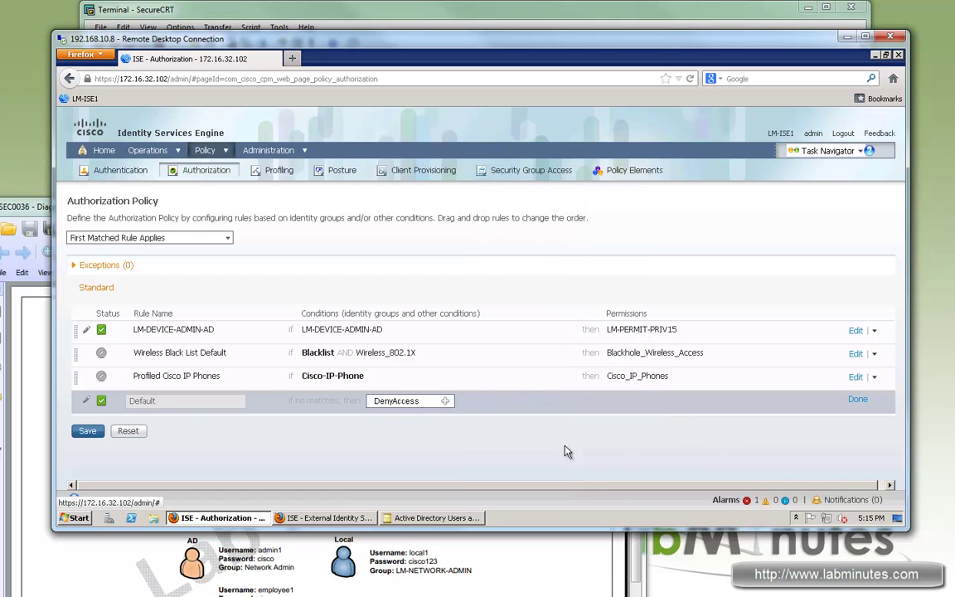
click(88, 431)
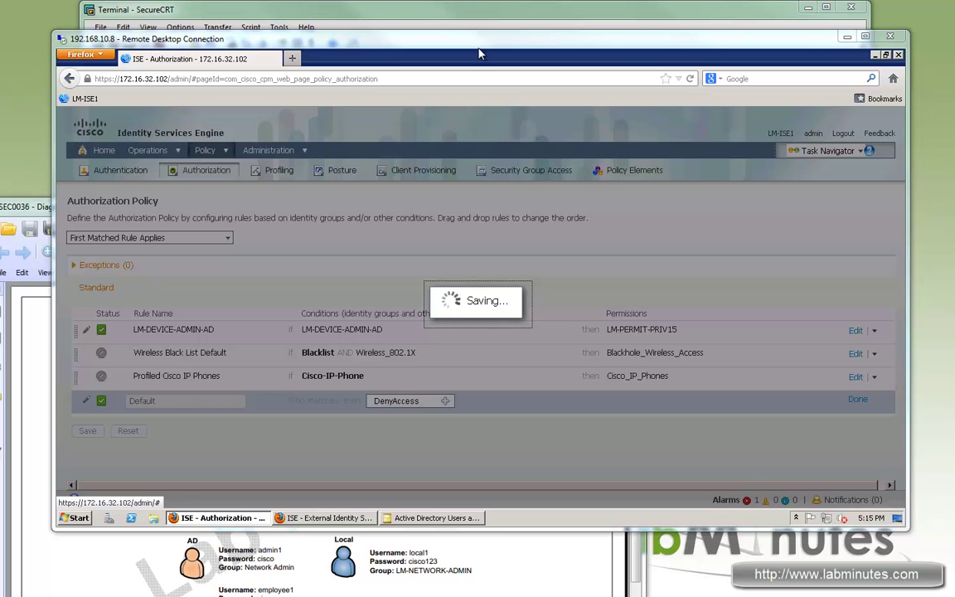
key(alt+Tab)
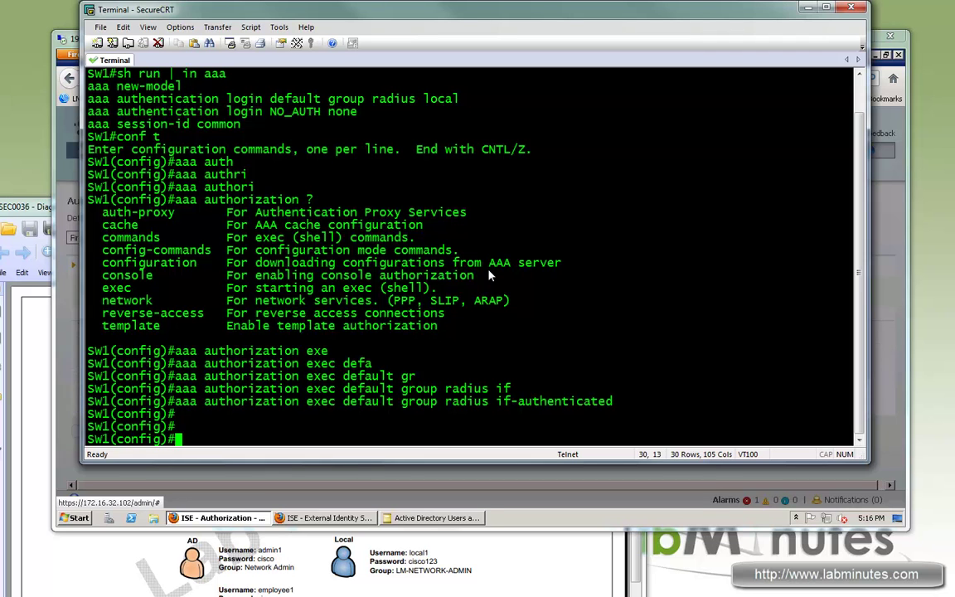
Exit configuration mode and enable debug radius authentication on the switch
key(ctrl+z)
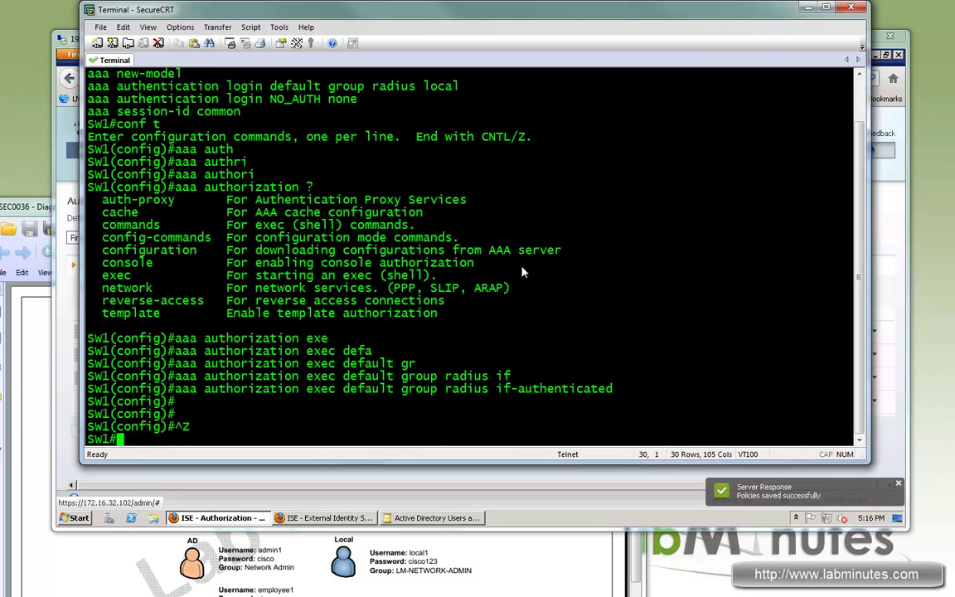
text(deb  )
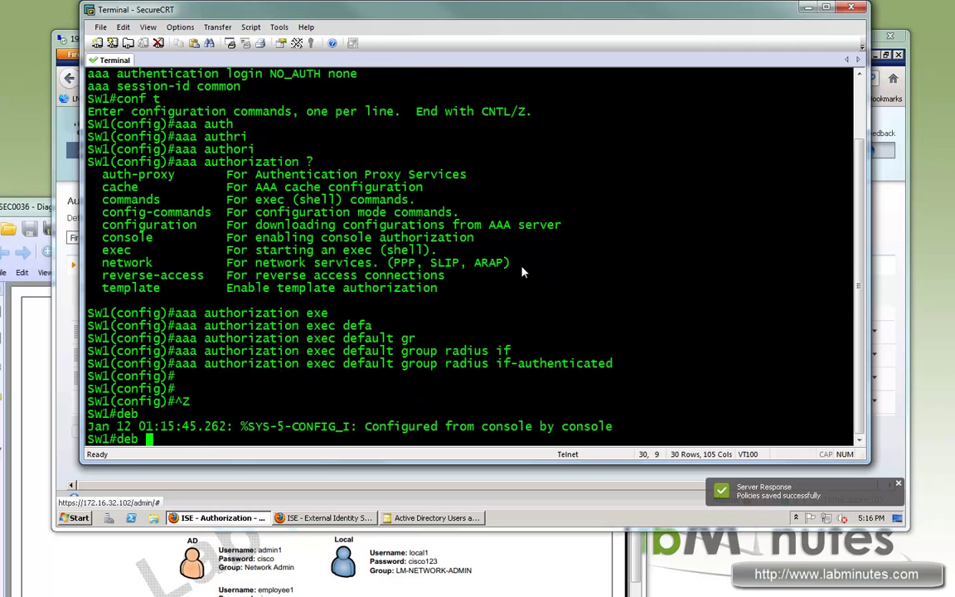
text(radiu authen)
key(Tab)
key(Return)
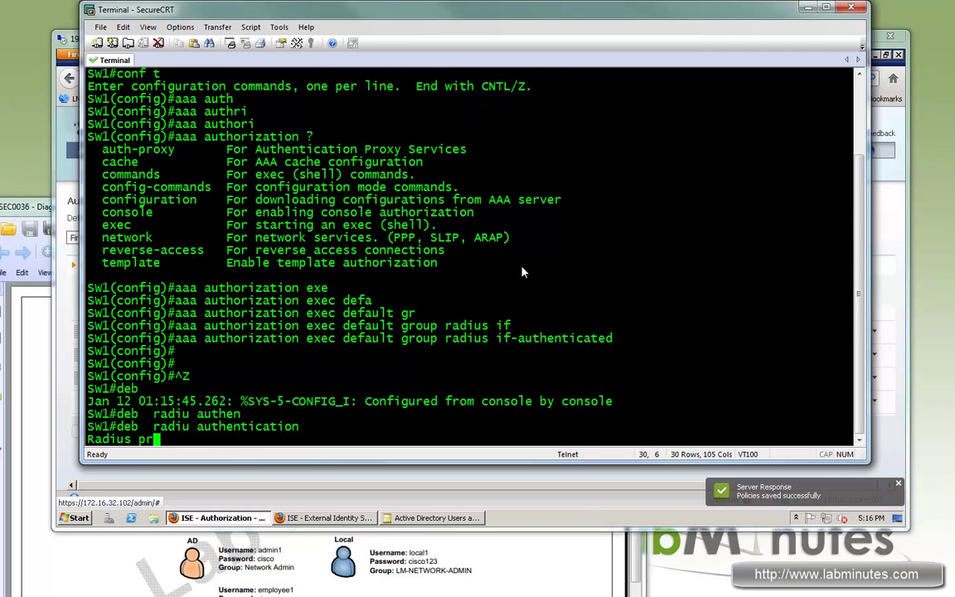
key(Return)
Clear the terminal screen and scrollback, leaving telnet 172.16.0.1 ready on the prompt
key(Return)
key(Return)
key(Return)
text(telnet)
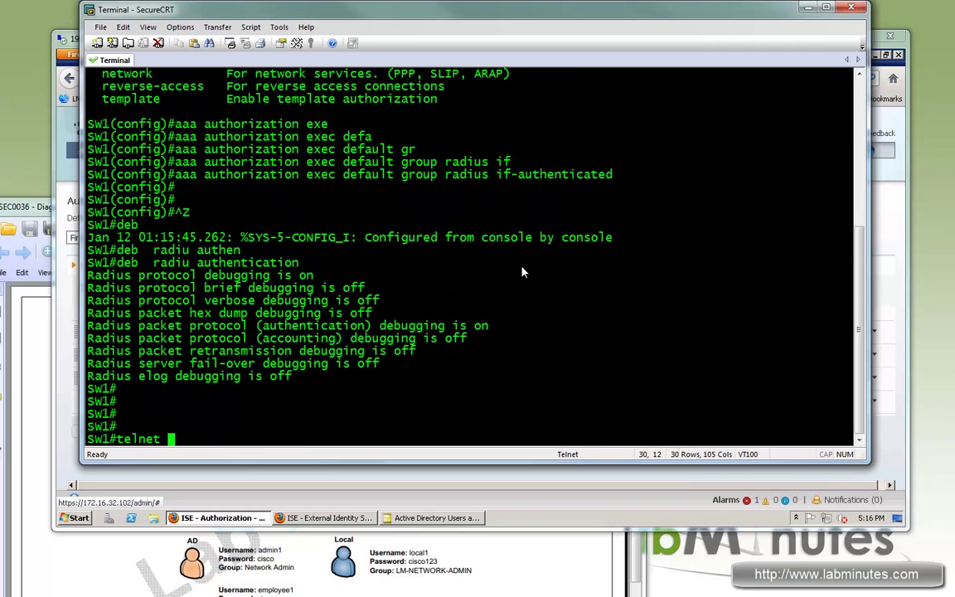
key(BackSpace)
key(BackSpace)
key(BackSpace)
key(BackSpace)
key(BackSpace)
key(BackSpace)
key(BackSpace)
right_click(614, 173)
click(614, 340)
key(Return)
key(Return)
key(Return)
key(Return)
key(Return)
text(telnet 172.16.0.1)
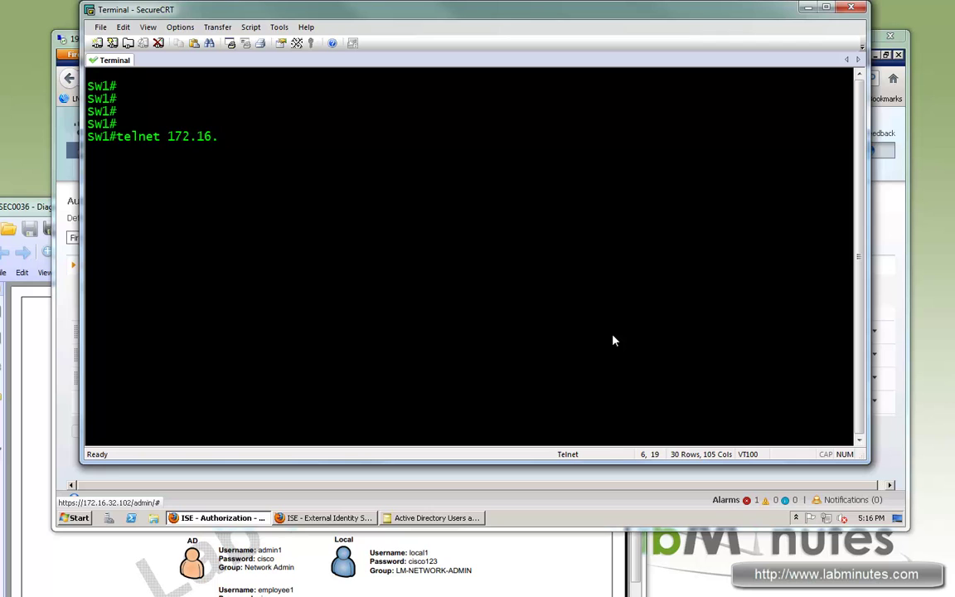
Telnet to 172.16.0.1 and log in with the AD admin's username and password
key(Return)
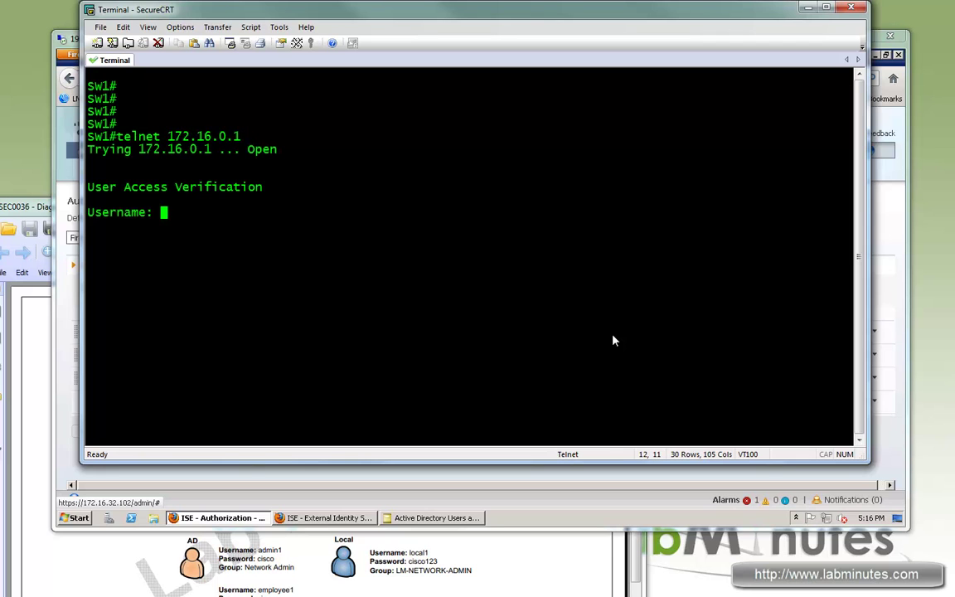
text(admin1)
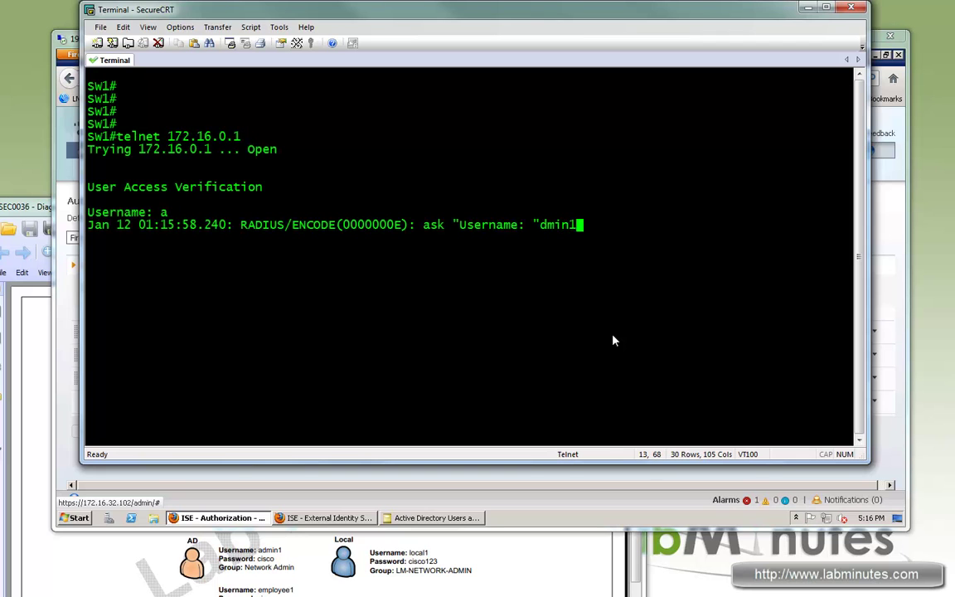
key(Return)
text(cisco)
key(Return)
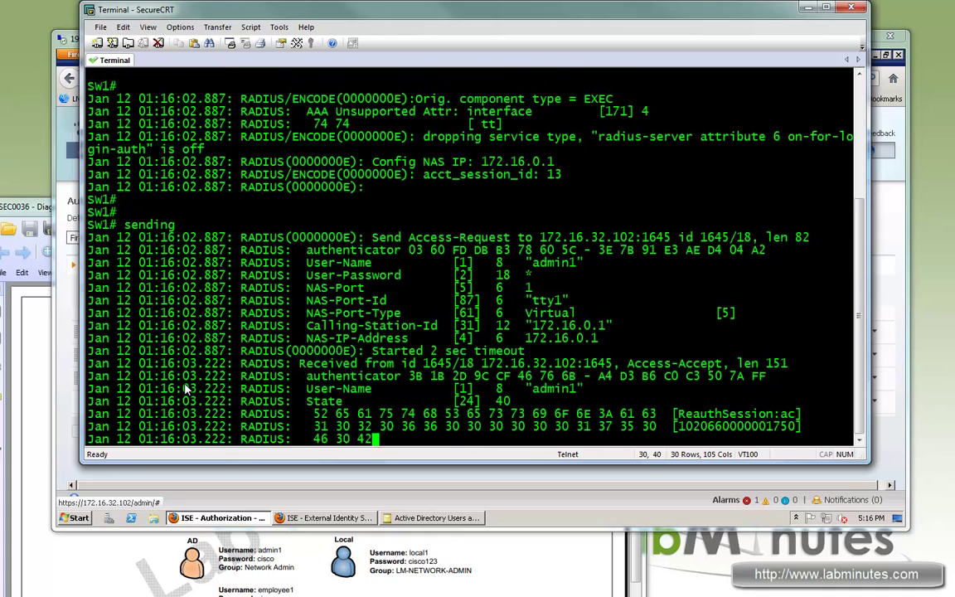
key(Return)
key(Return)
key(Return)
key(Return)
key(Return)
key(Return)
key(Return)
key(Return)
key(Return)
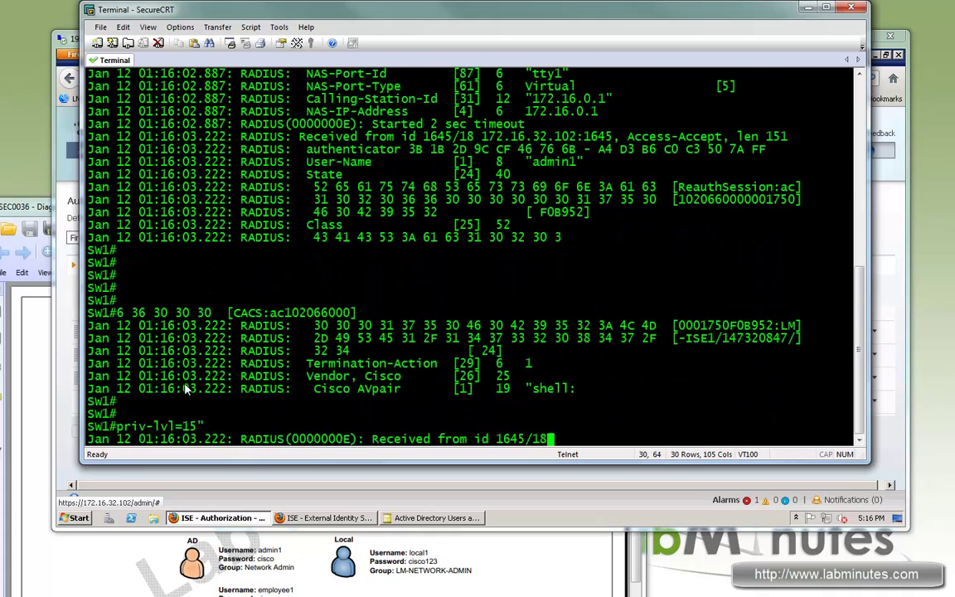
key(Return)
key(Return)
key(Return)
key(Return)
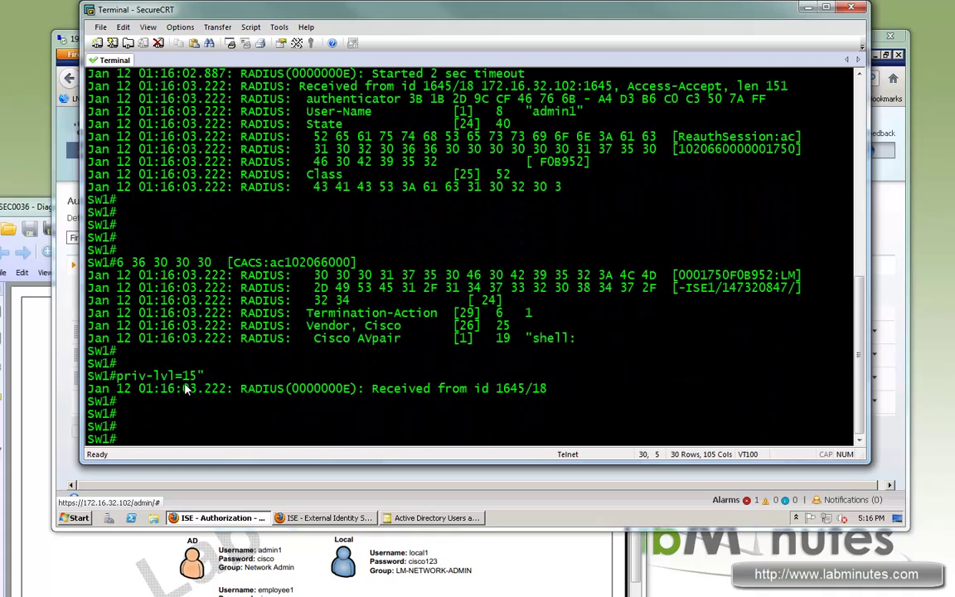
Run show privilege and confirm the session has privilege level 15
text(sh priv)
key(Tab)
key(Return)
drag(148, 426, 298, 427)
click(654, 322)
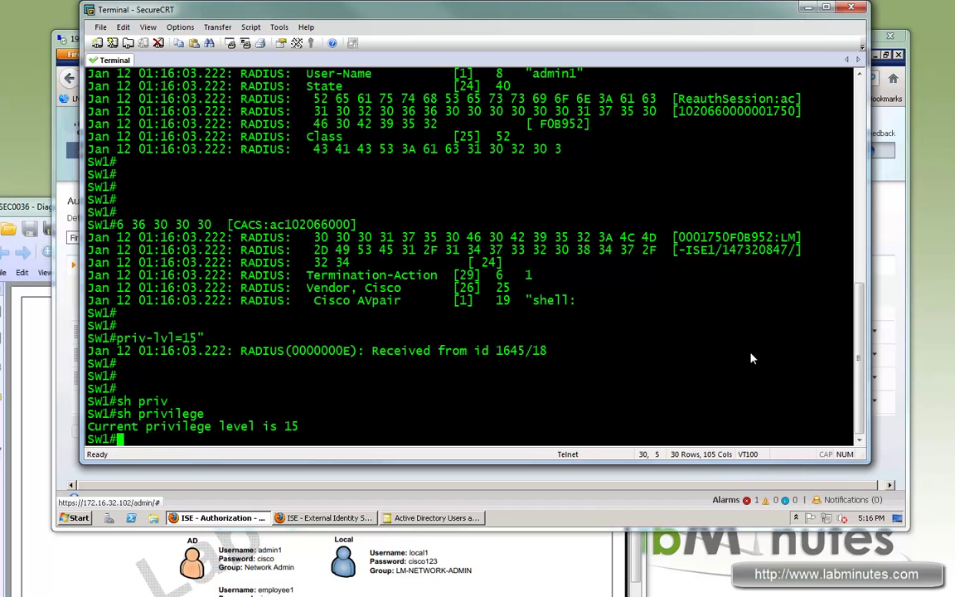
drag(860, 371, 869, 294)
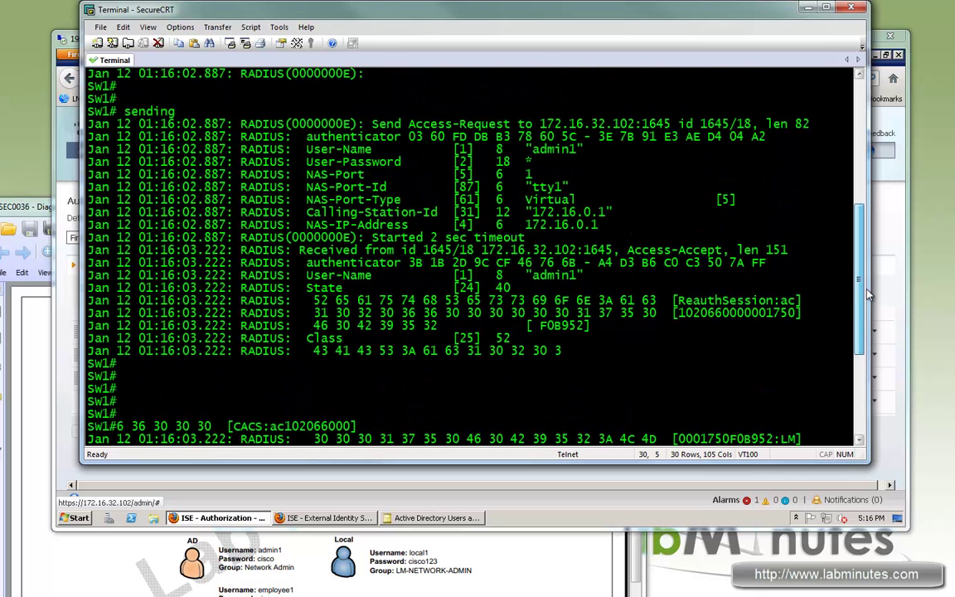
double_click(548, 200)
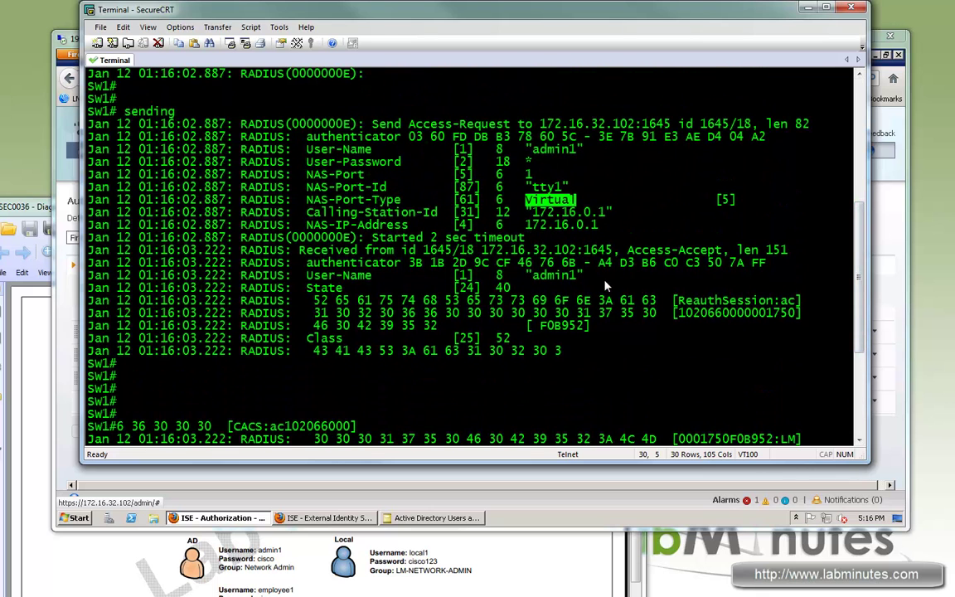
scroll(592, 303, down, 3)
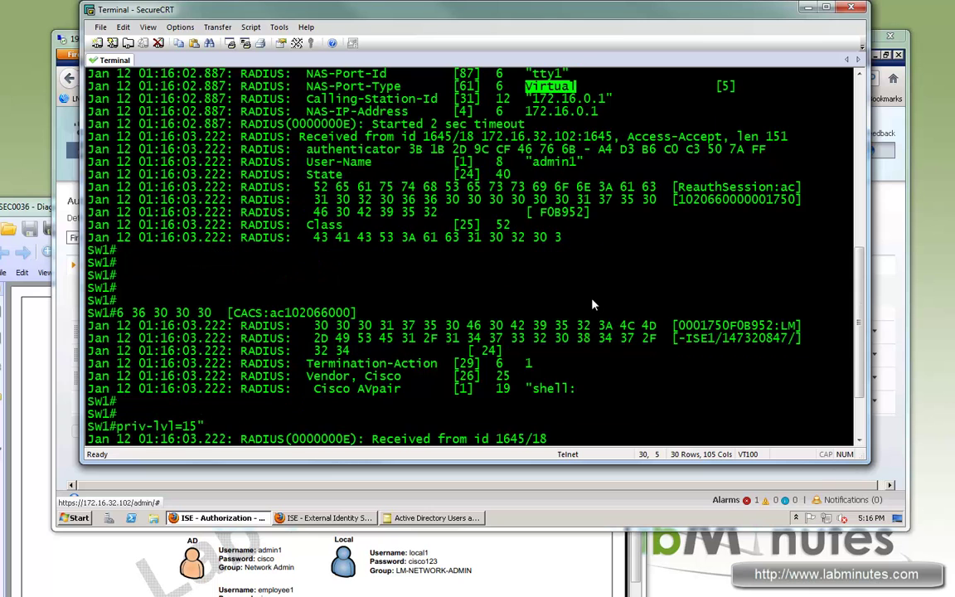
scroll(593, 304, down, 3)
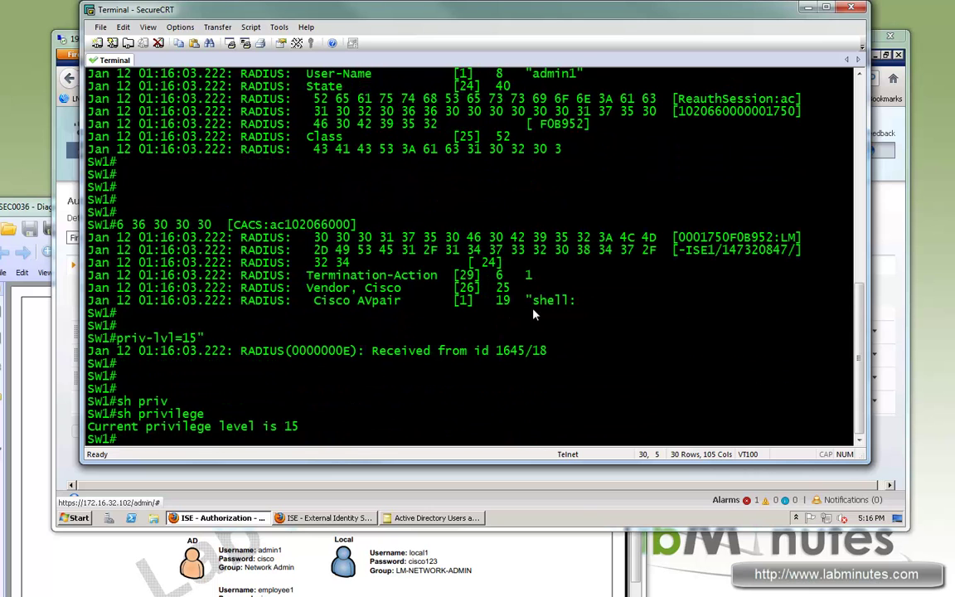
drag(320, 303, 386, 308)
drag(583, 306, 589, 306)
click(580, 306)
double_click(576, 305)
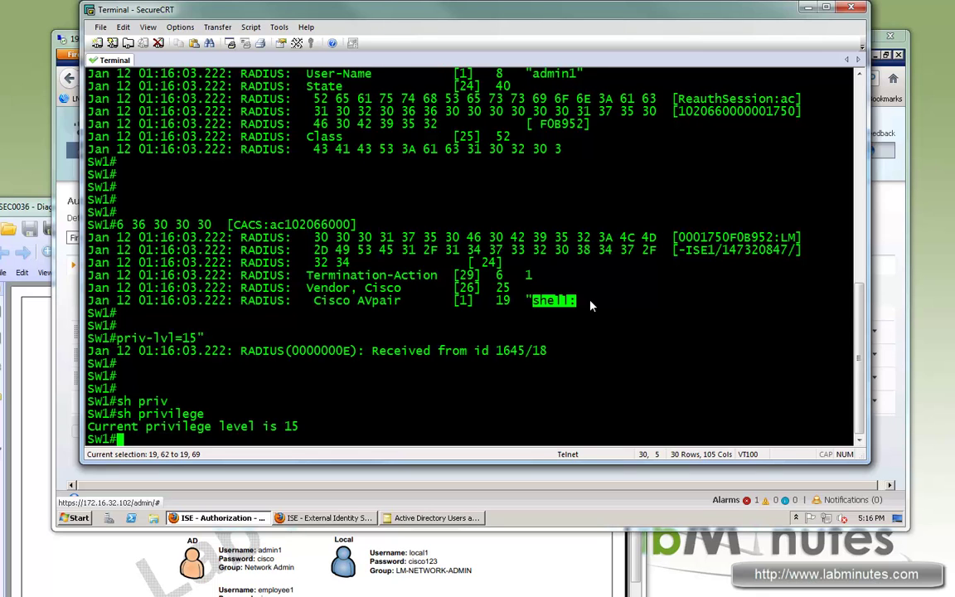
drag(204, 339, 120, 344)
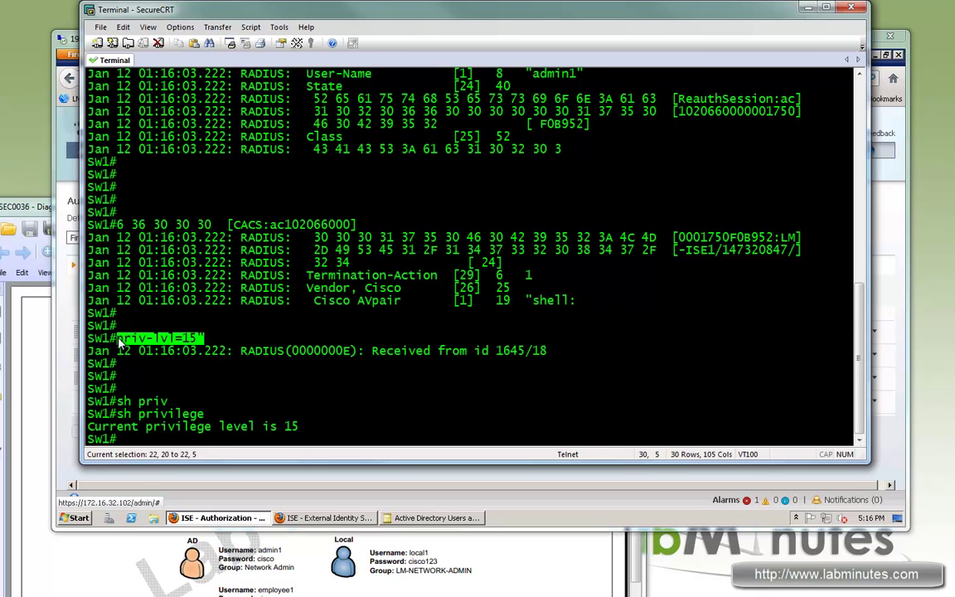
key(Return)
key(Return)
key(Return)
key(Return)
key(Return)
key(Return)
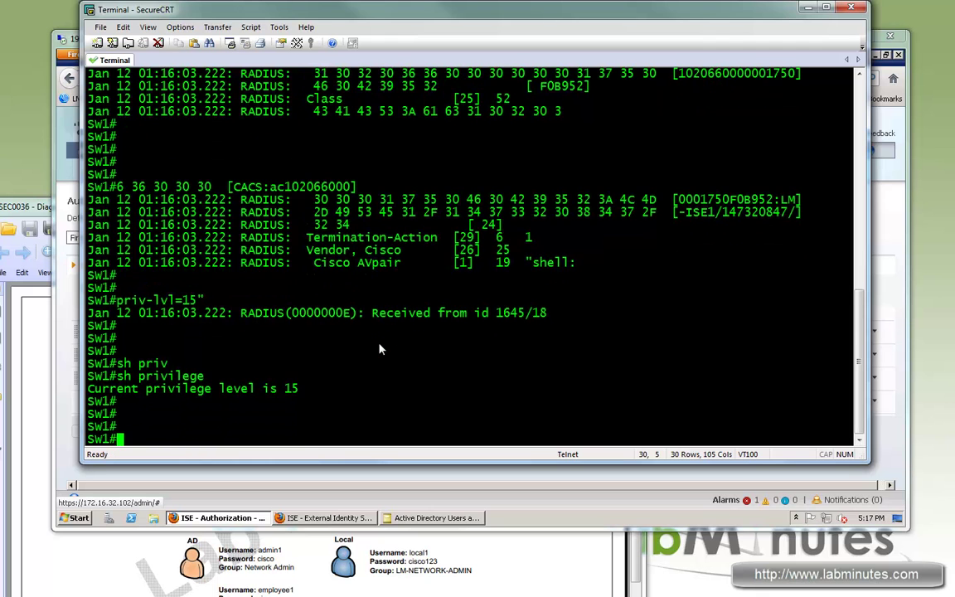
Exit the current telnet session and telnet to 172.16.0.1 again
text(exi)
key(Return)
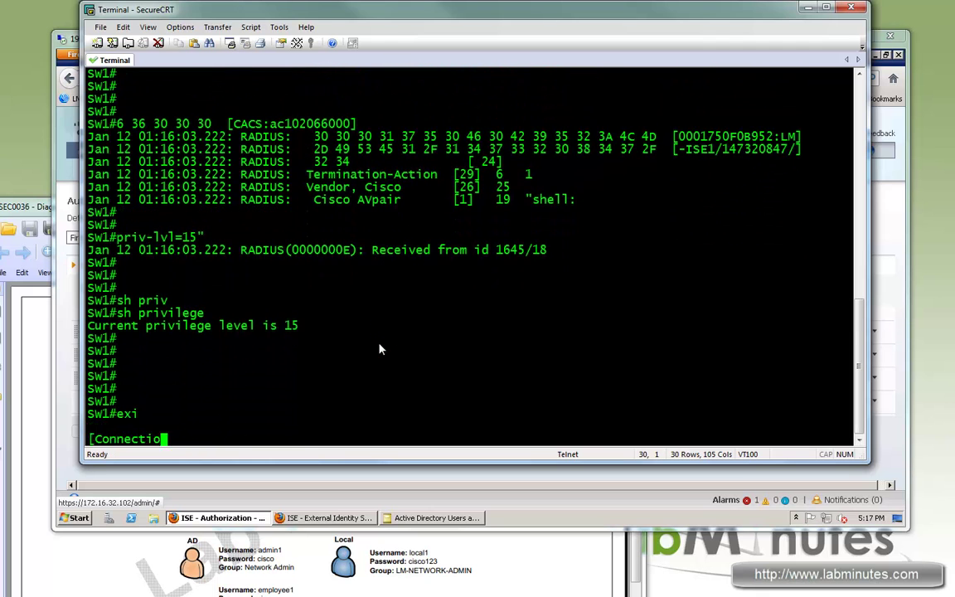
text(telnet 172.16.0.)
text(1#)
key(Return)
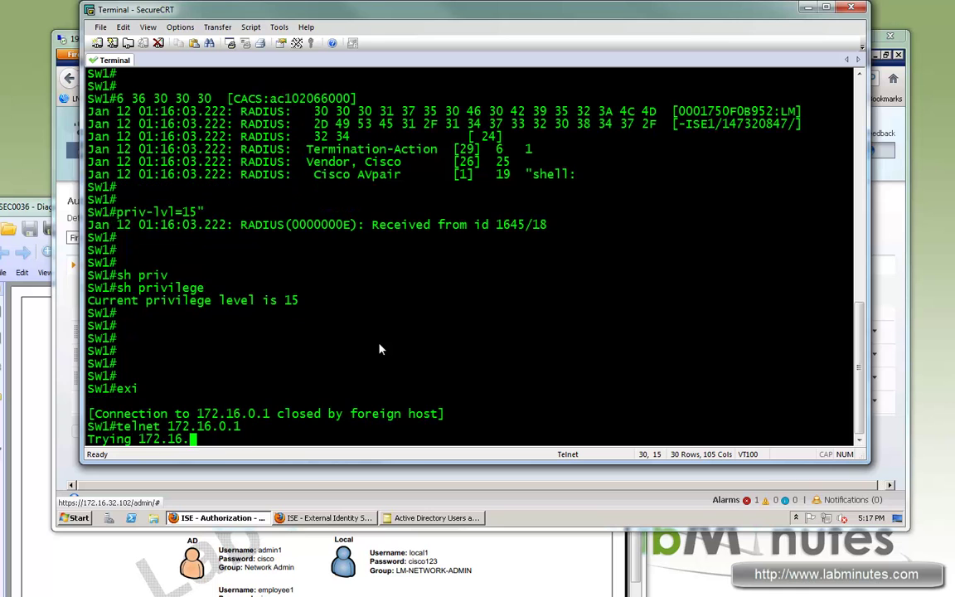
Log in with the AD employee account and note the '% Authentication failed' rejection
text(ername: "ployee1)
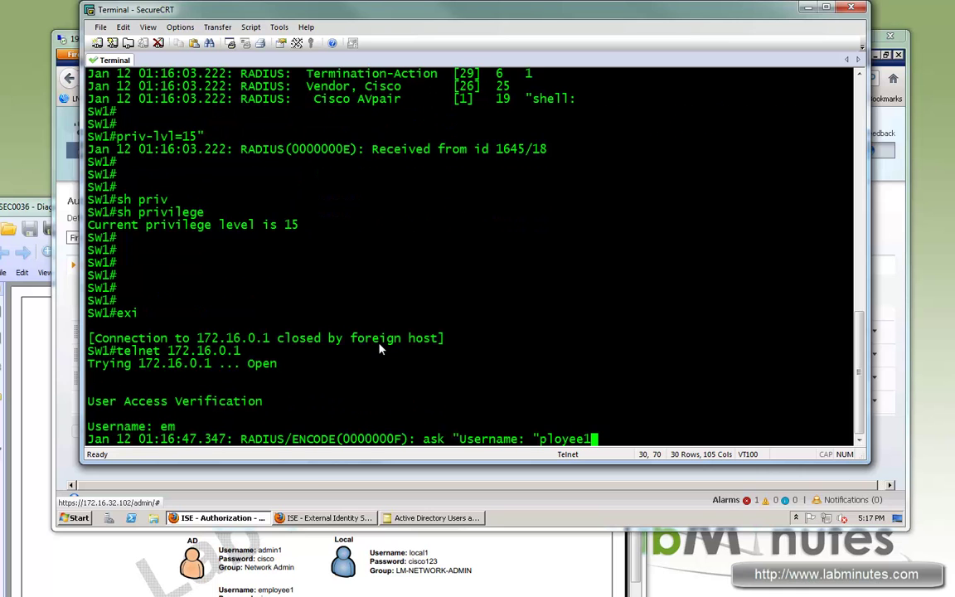
key(Return)
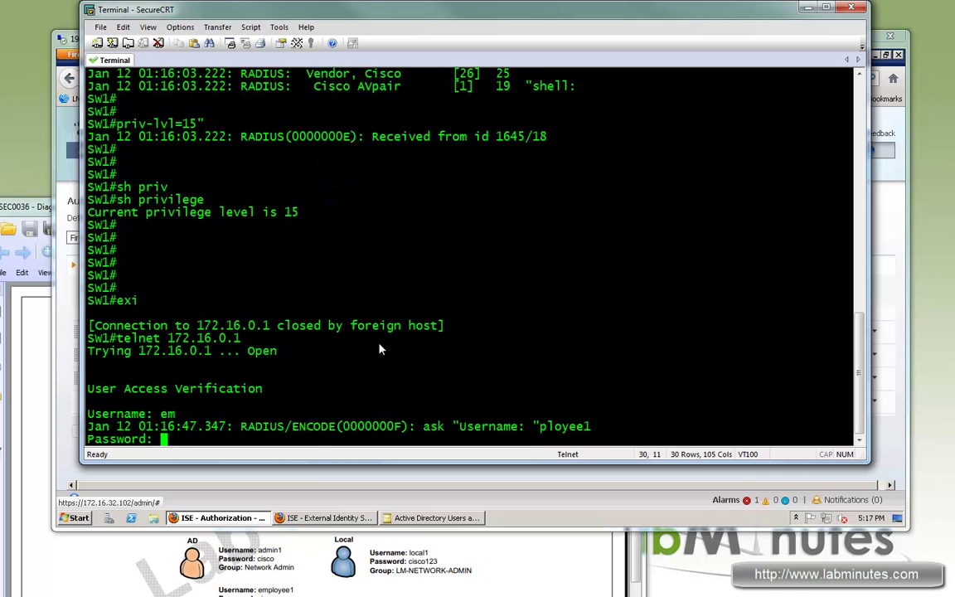
key(Return)
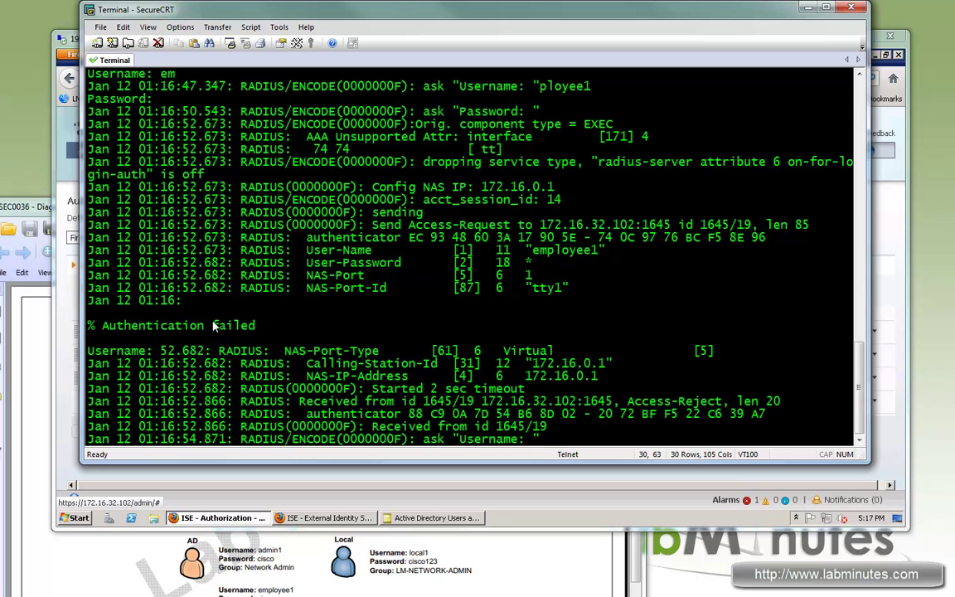
drag(257, 326, 87, 326)
drag(469, 15, 504, 15)
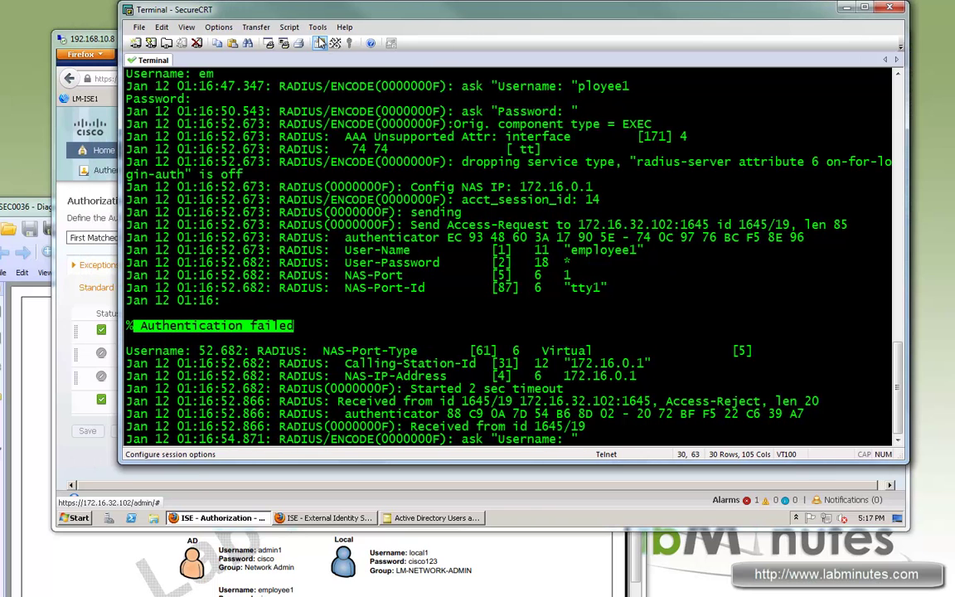
drag(393, 17, 381, 15)
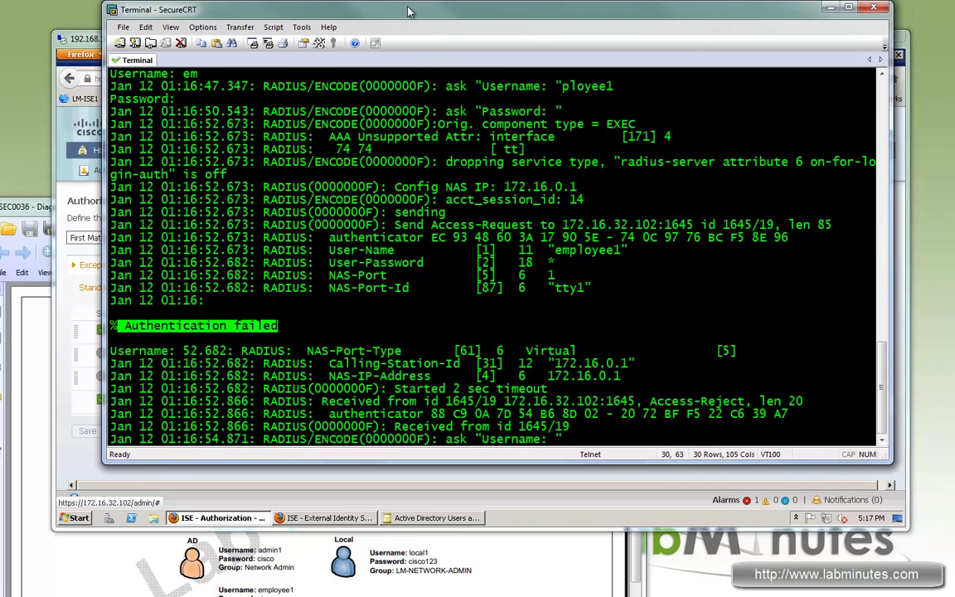
Review Admin1's group memberships in Active Directory Users and Computers, closing without changes
click(425, 517)
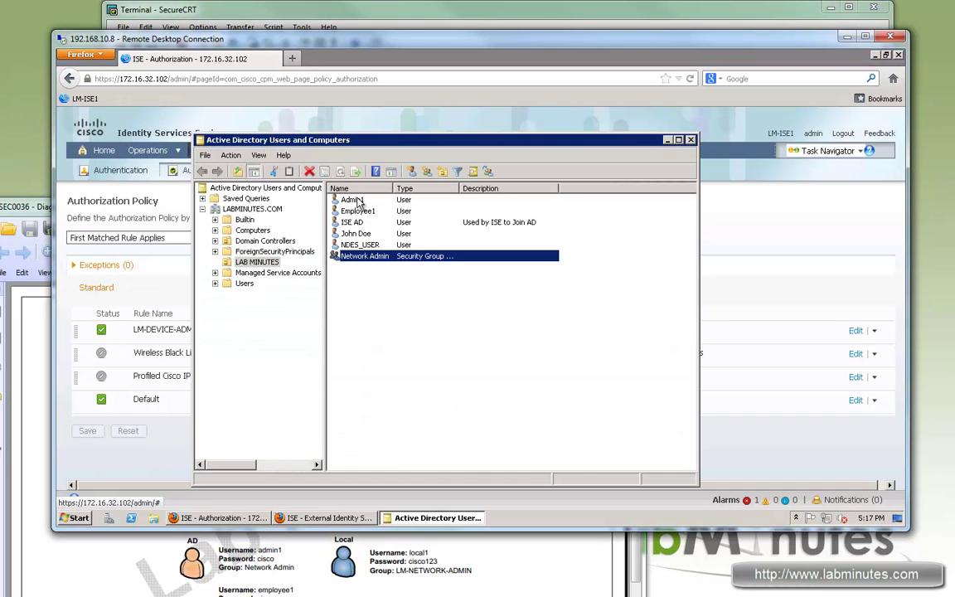
double_click(353, 200)
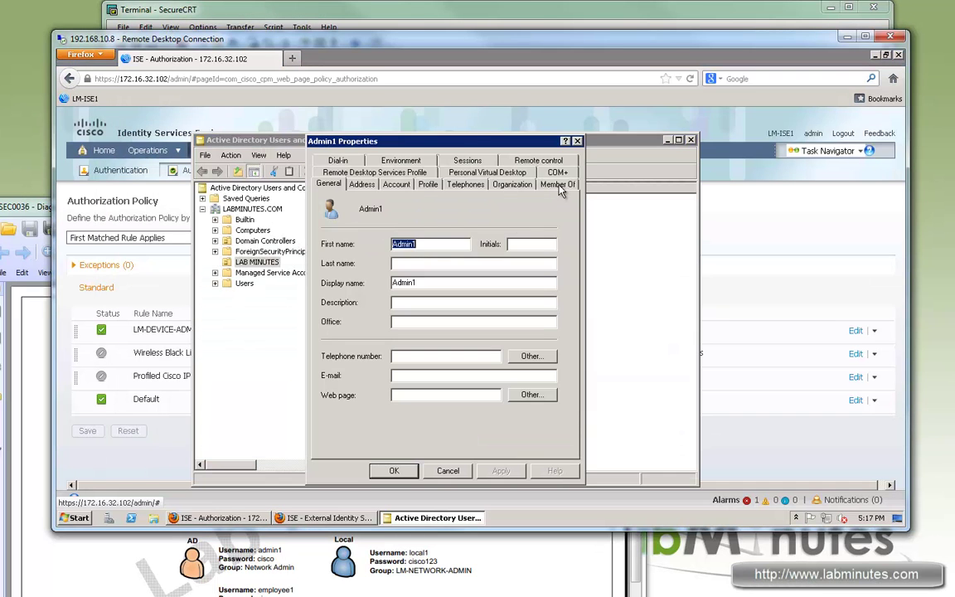
click(558, 185)
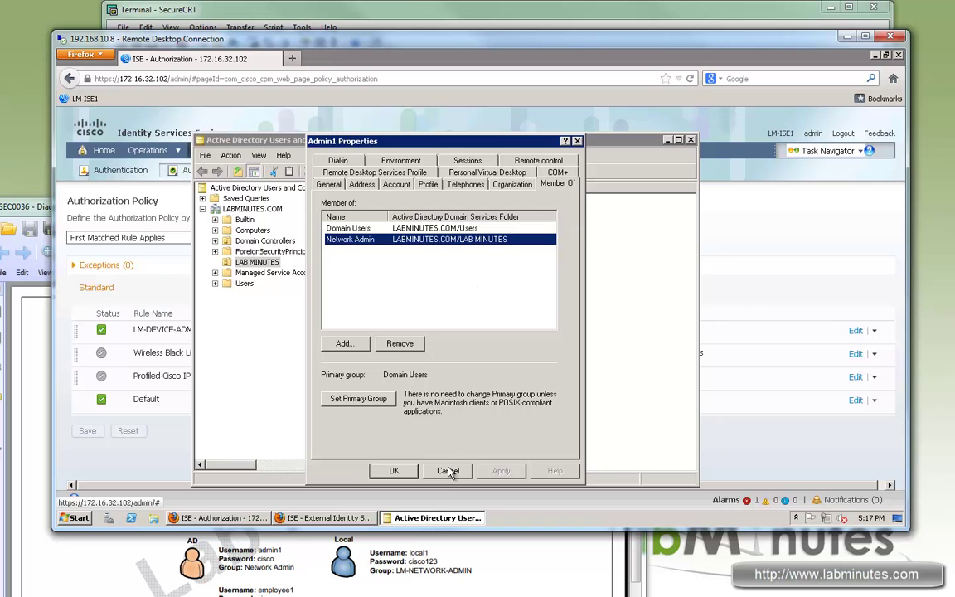
click(448, 471)
Confirm Employee1 belongs only to Domain Users, then return to the ISE authorization policy
double_click(354, 211)
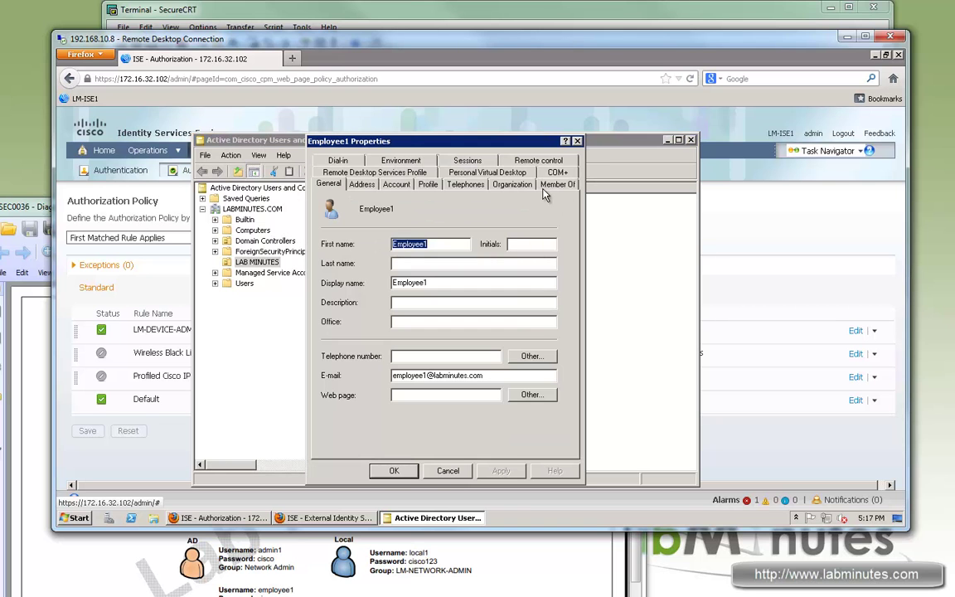
click(549, 185)
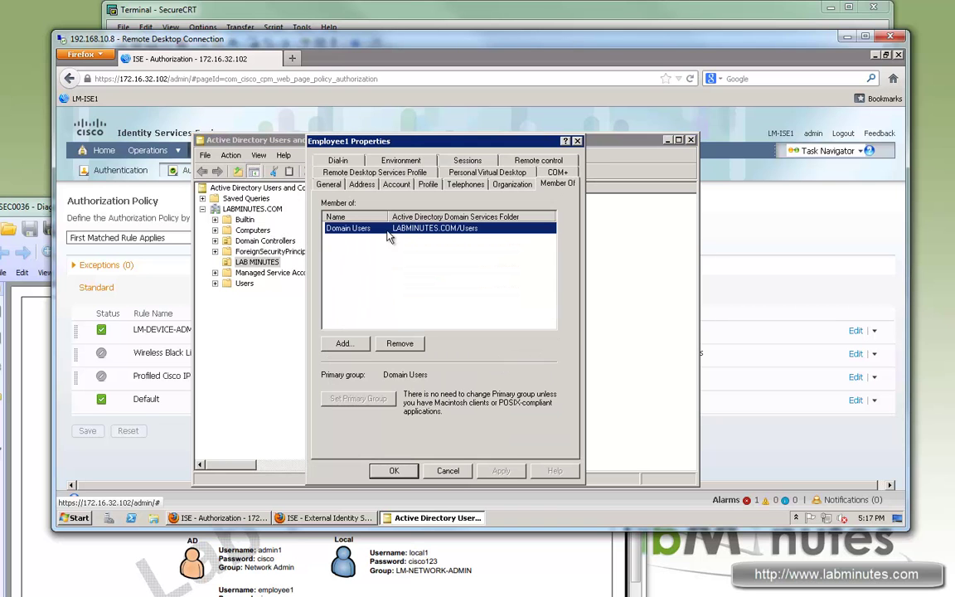
click(449, 471)
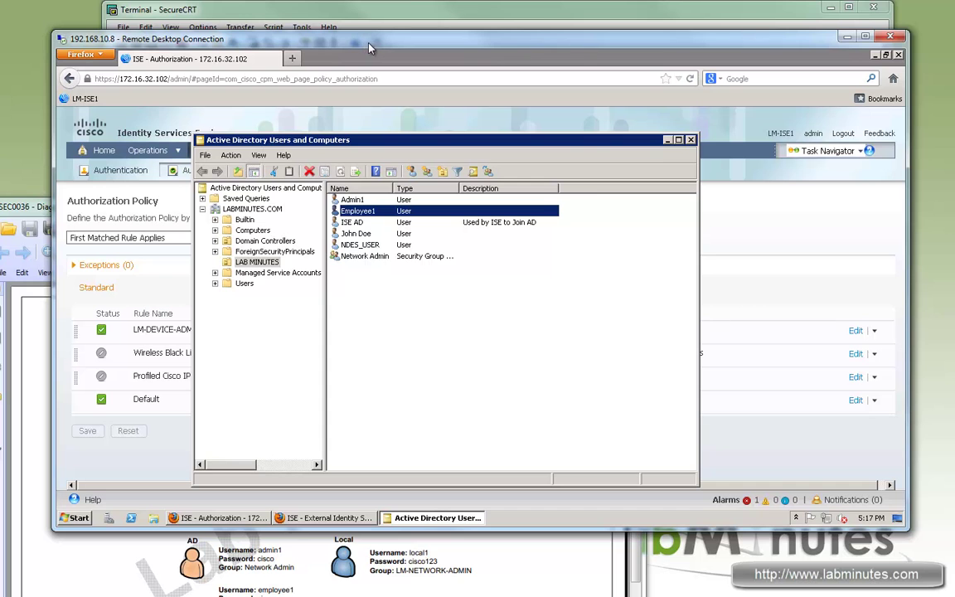
click(158, 254)
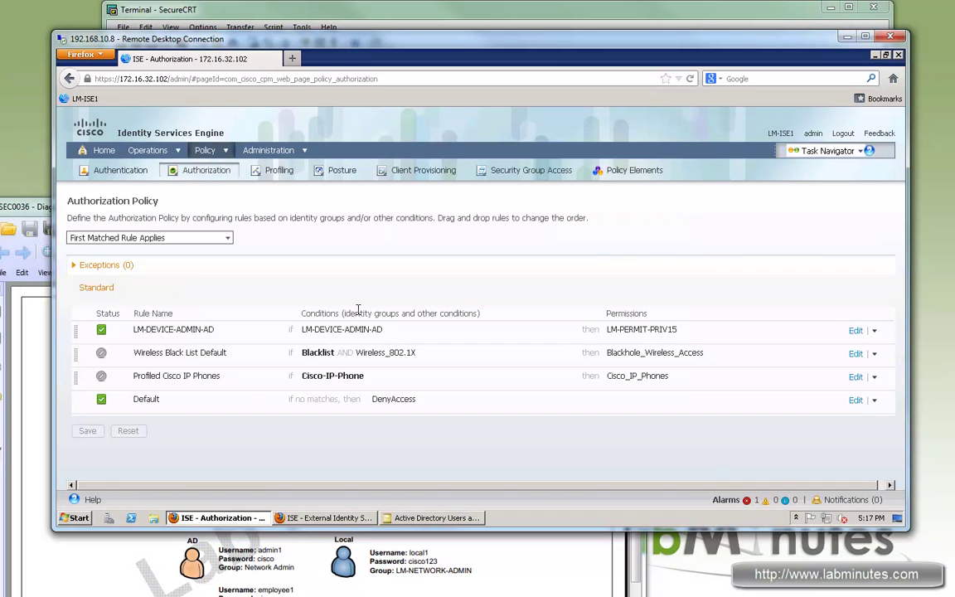
Note the Default rule's DenyAccess, review Live Authentications, and open admin1's details
double_click(146, 399)
double_click(399, 398)
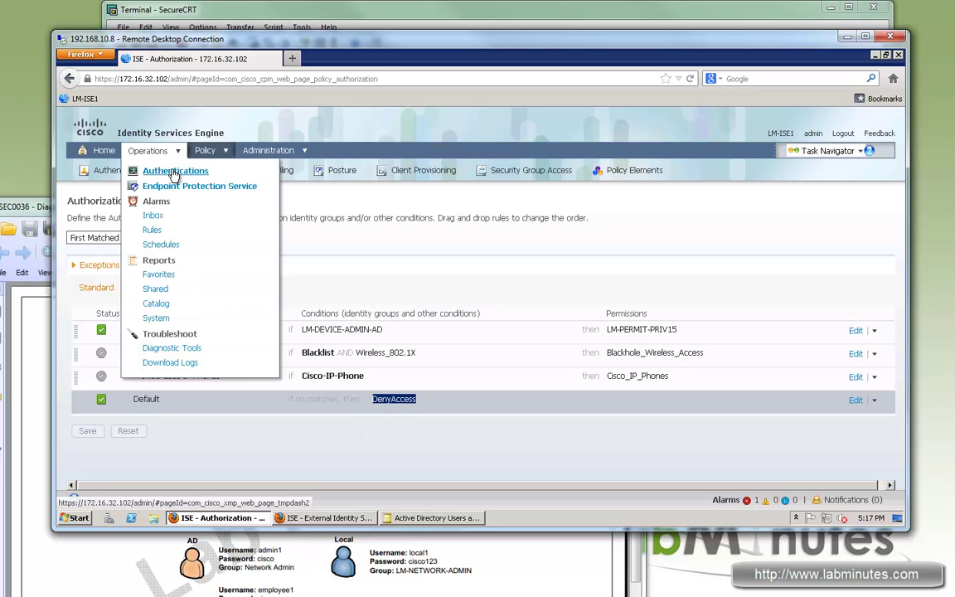
click(174, 171)
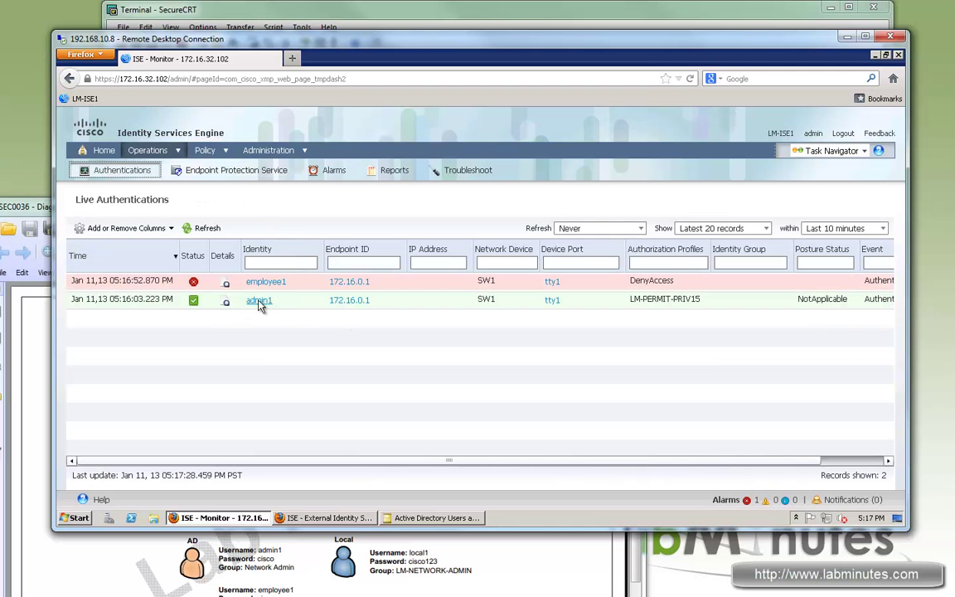
drag(349, 462, 674, 471)
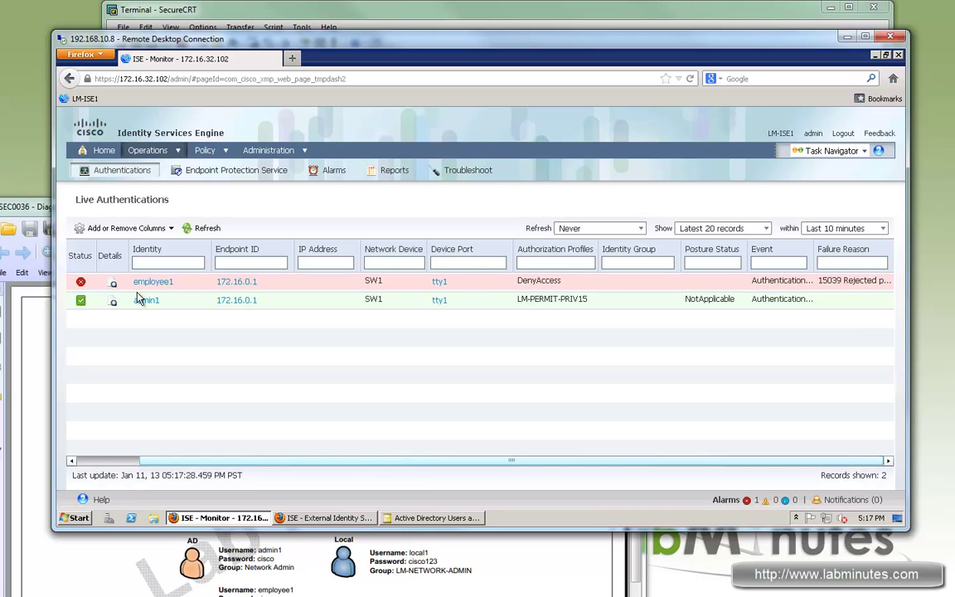
scroll(139, 299, left, 3)
click(229, 303)
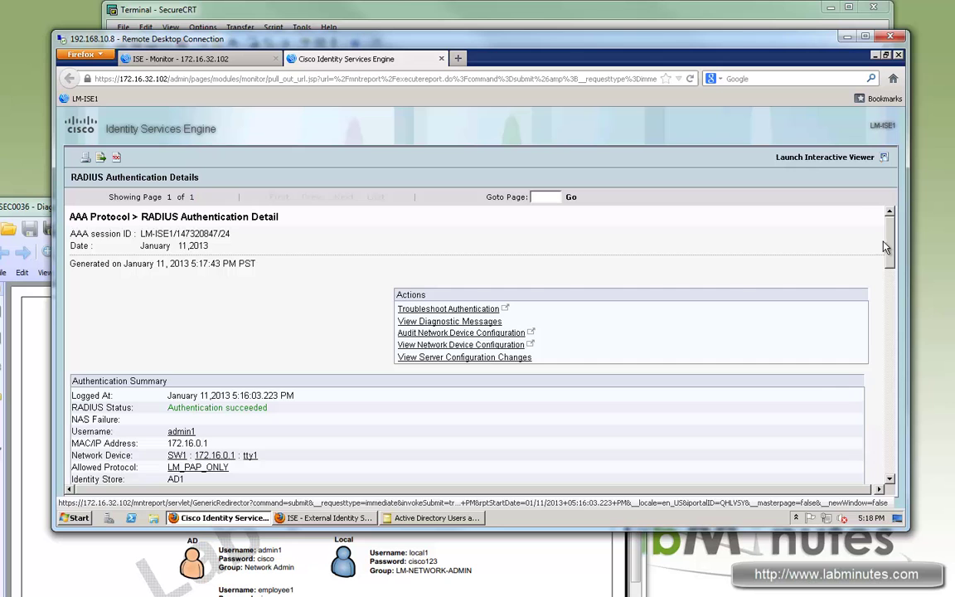
Confirm admin1's report shows profile LM-PERMIT-PRIV15 and cisco-av-pair shell:priv-lvl=15
mouse_move(885, 247)
mouse_down()
mouse_move(891, 290)
mouse_move(892, 255)
mouse_up()
drag(84, 318, 253, 326)
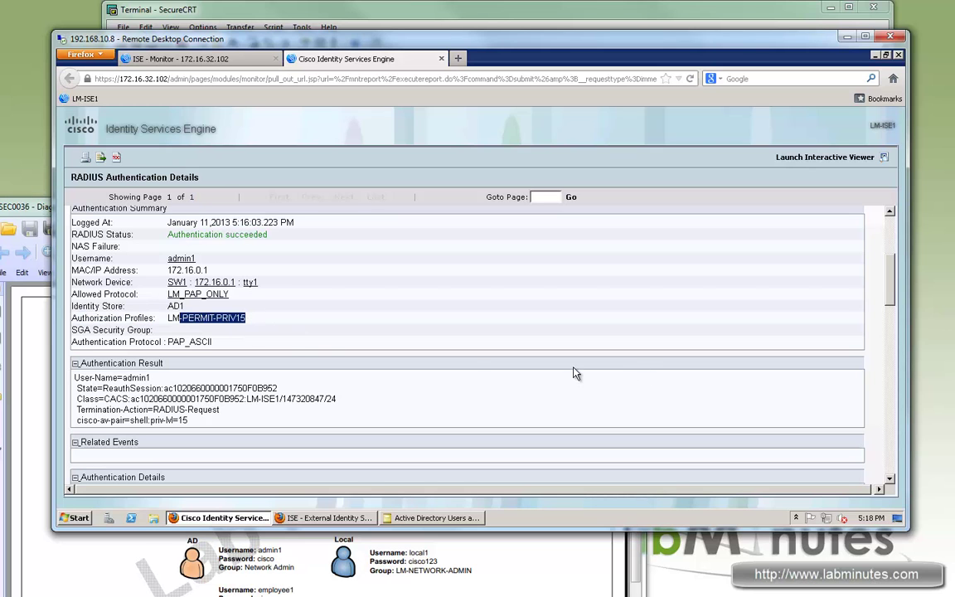
drag(91, 379, 197, 426)
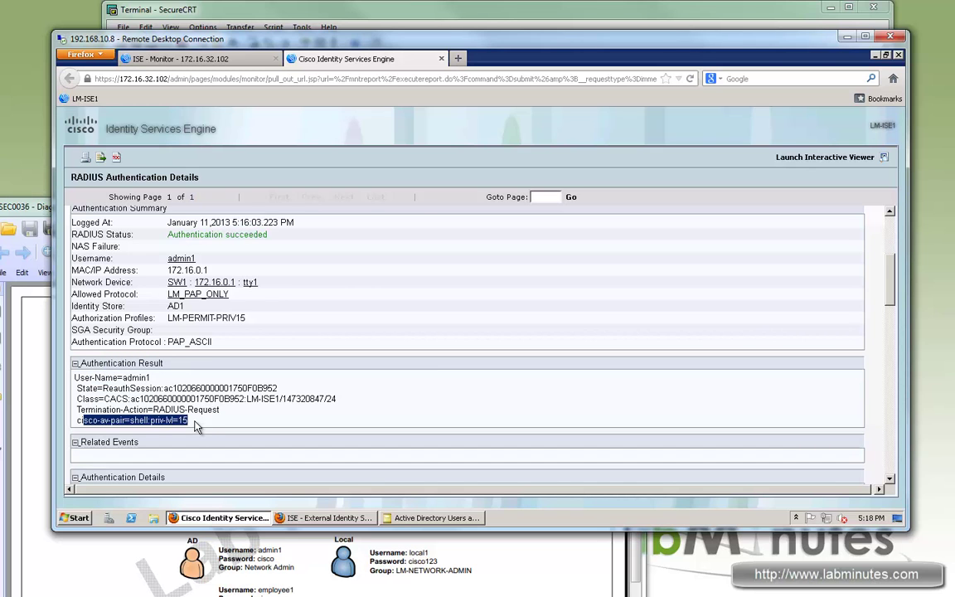
drag(190, 422, 104, 421)
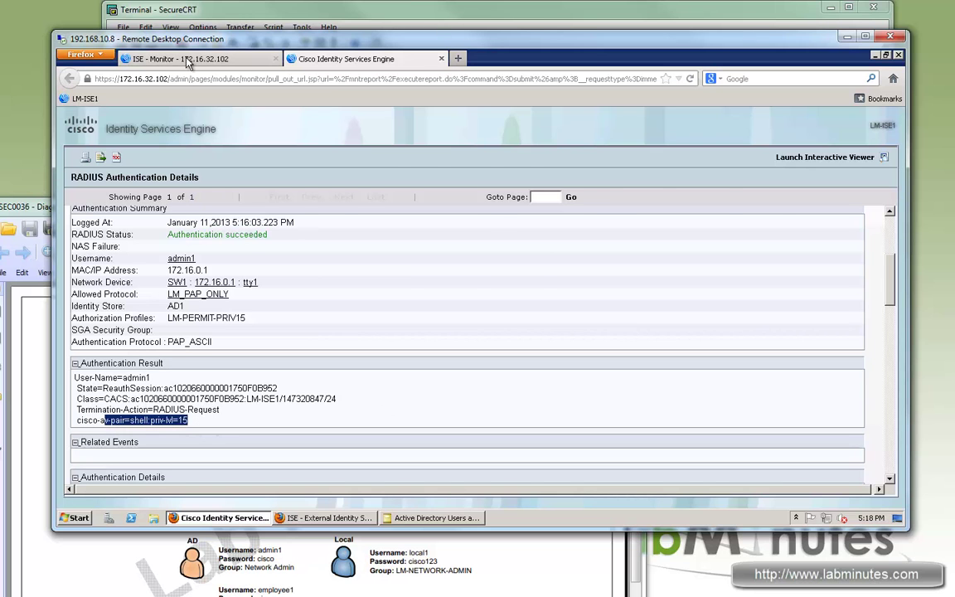
click(176, 59)
Open employee1's report and confirm the DenyAccess profile and AccessReject result
click(228, 286)
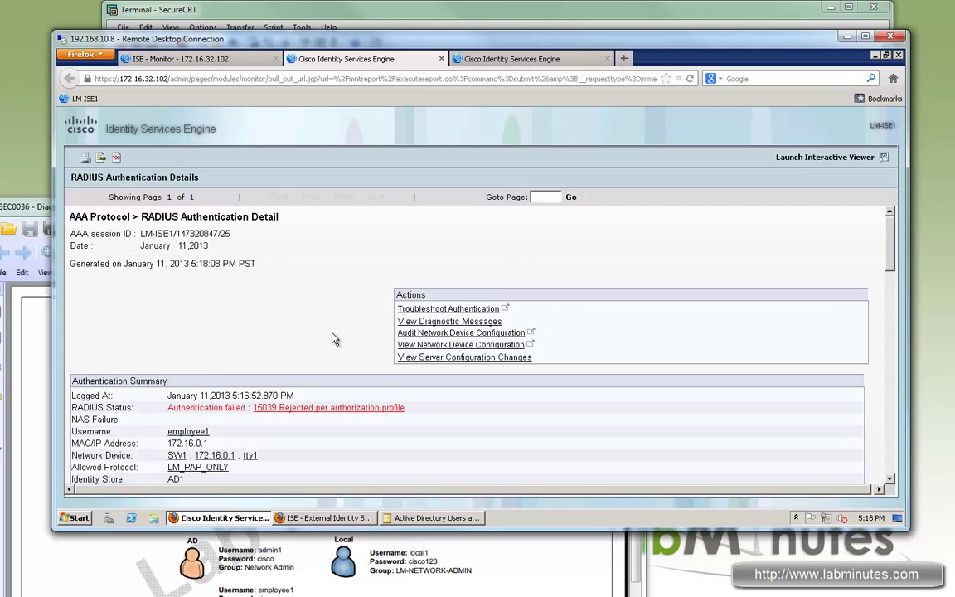
scroll(335, 337, down, 3)
drag(90, 377, 215, 377)
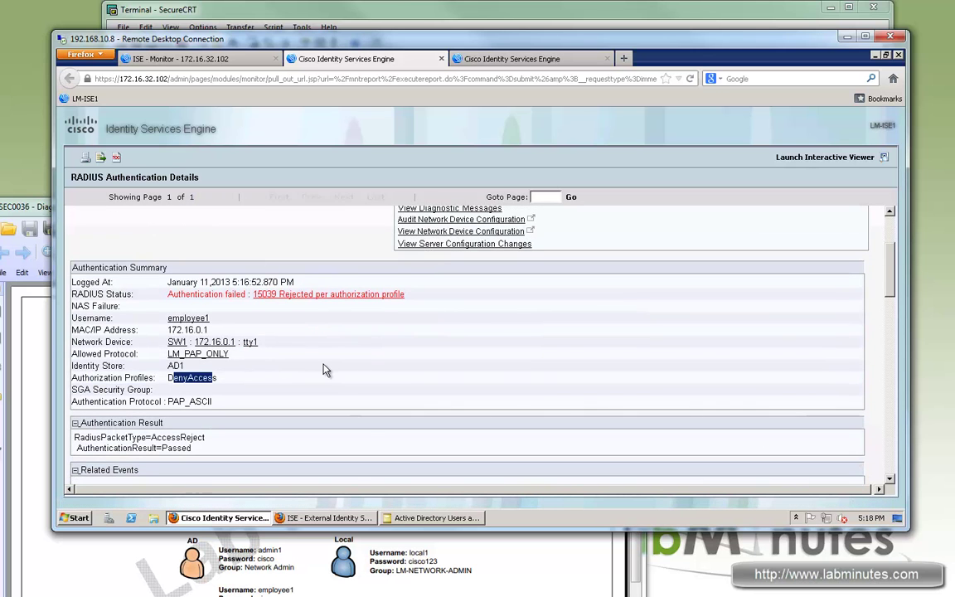
scroll(177, 362, down, 2)
drag(162, 363, 189, 365)
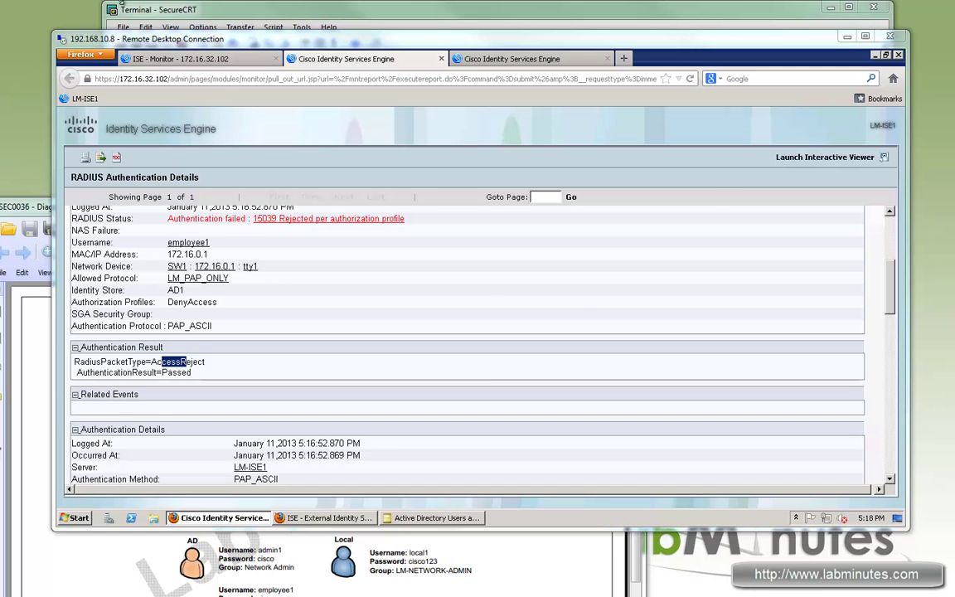
click(220, 64)
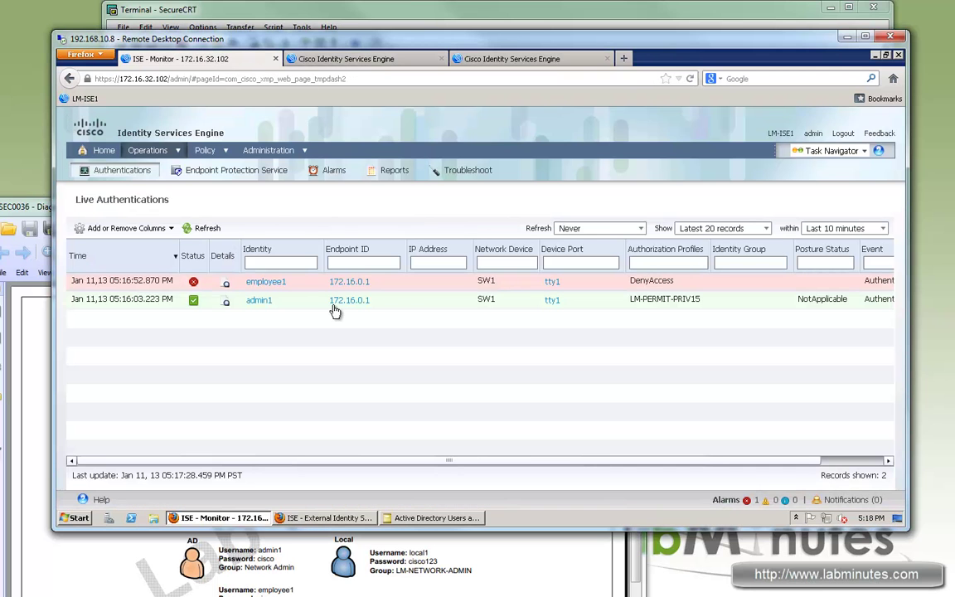
Return to Policy > Authorization and show the add-rule options for LM-DEVICE-ADMIN-AD
click(220, 150)
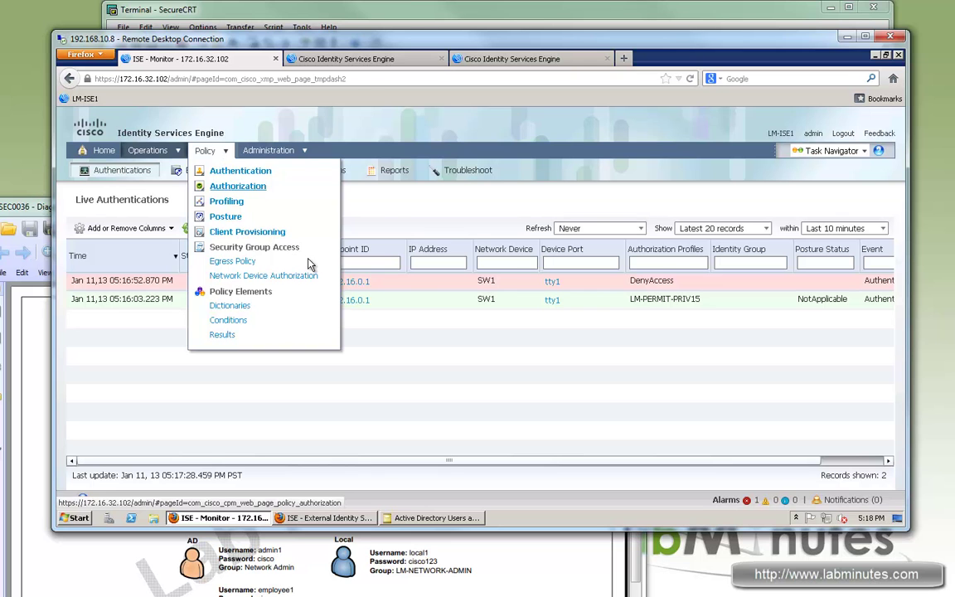
click(236, 187)
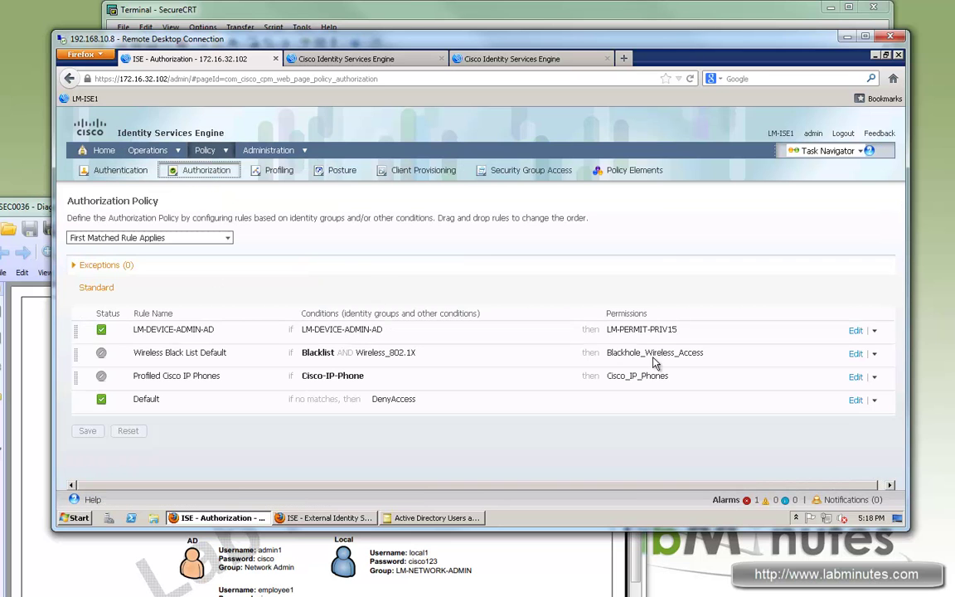
click(875, 331)
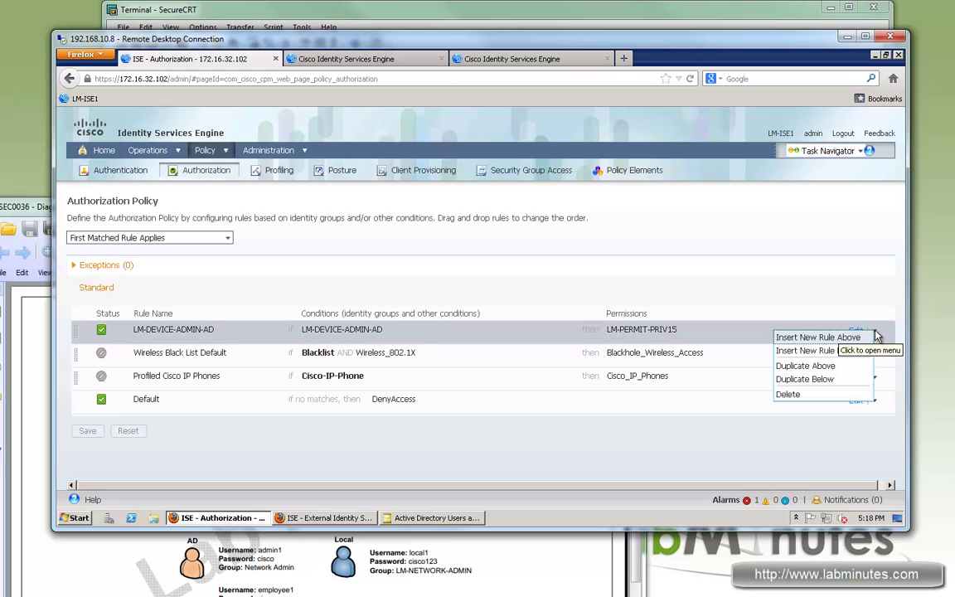
Insert a new rule below LM-DEVICE-ADMIN-AD named LM-DEVICE-ADMIN-LOCAL
click(818, 352)
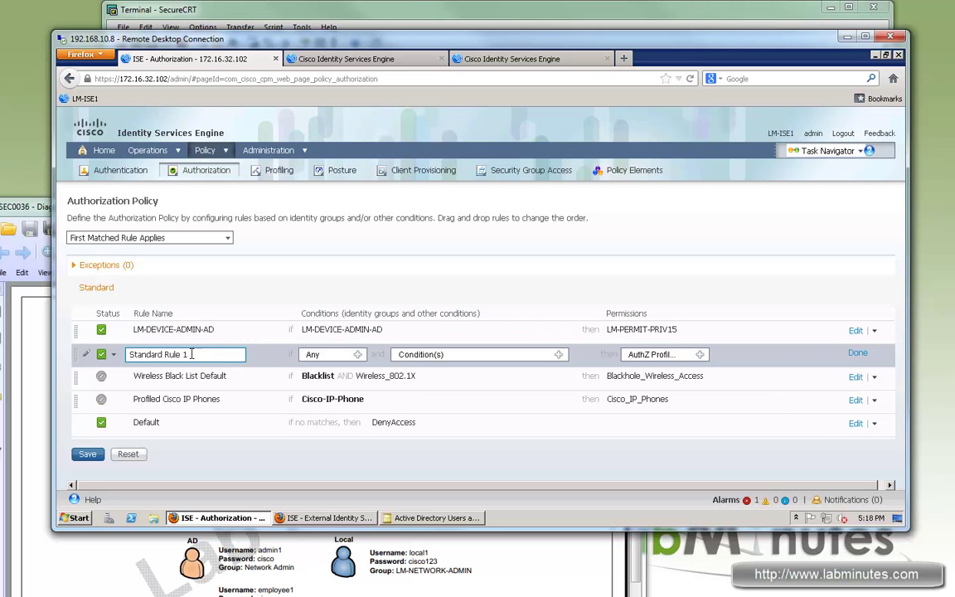
drag(189, 355, 120, 357)
text(LM-DEVICE-ADMIN-LOCAL)
Set the new rule's identity group to User Identity Groups > LM-NETWORK-ADMIN
click(358, 357)
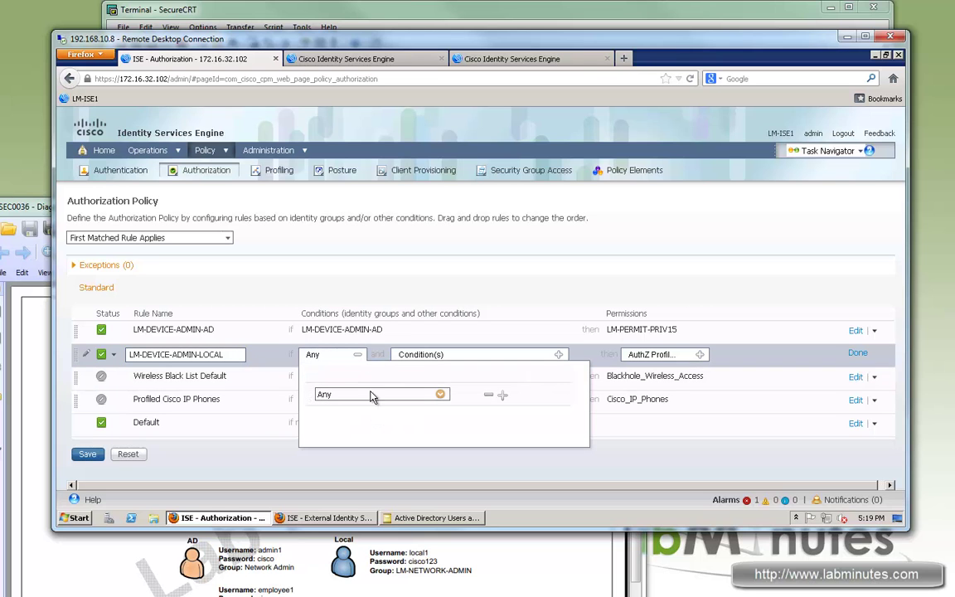
click(442, 396)
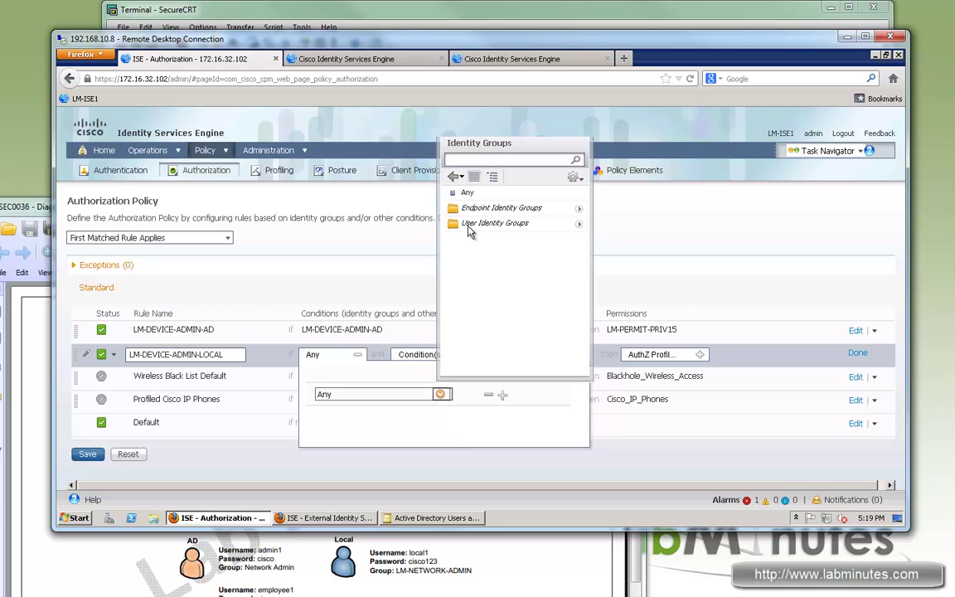
click(580, 228)
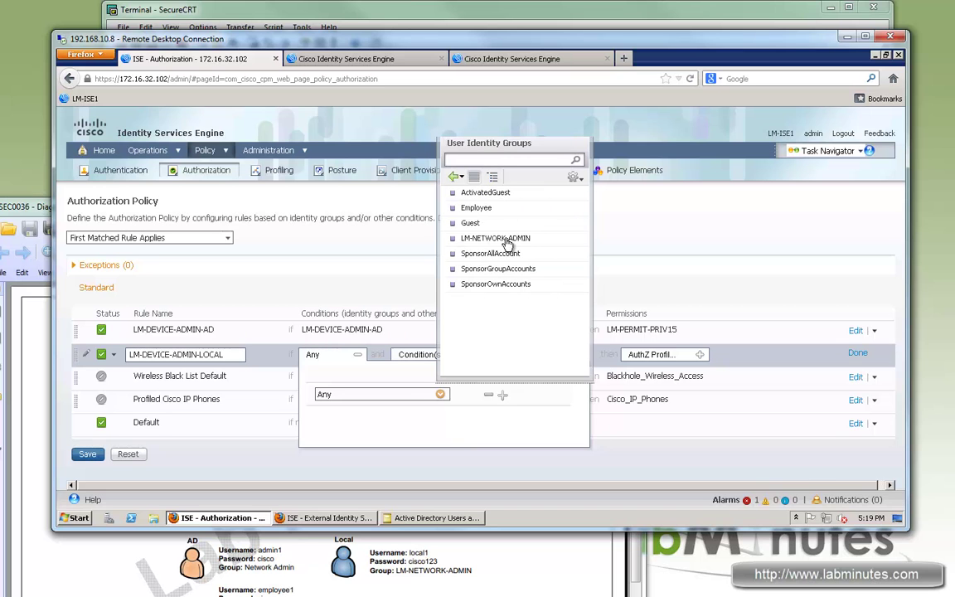
click(467, 241)
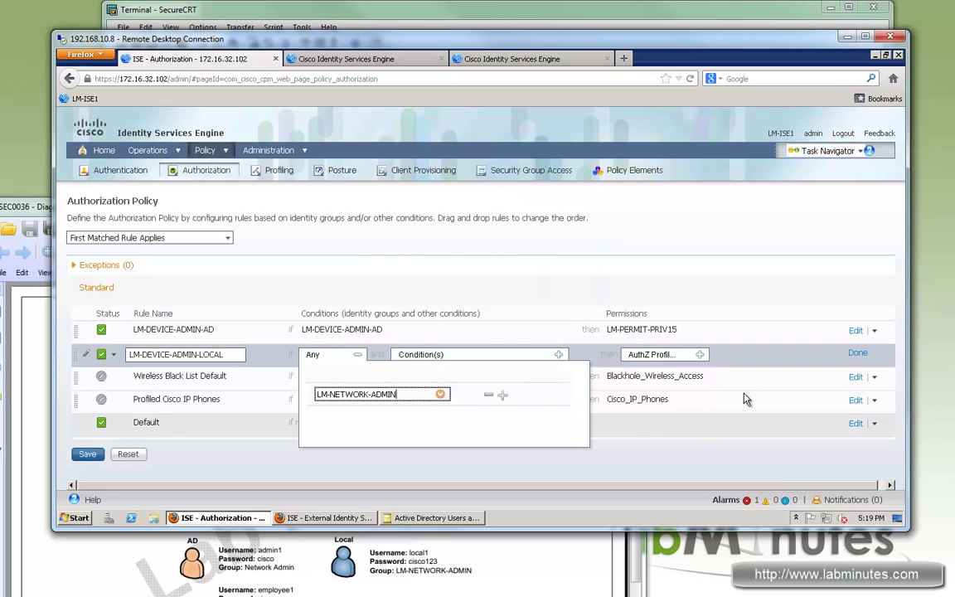
click(533, 300)
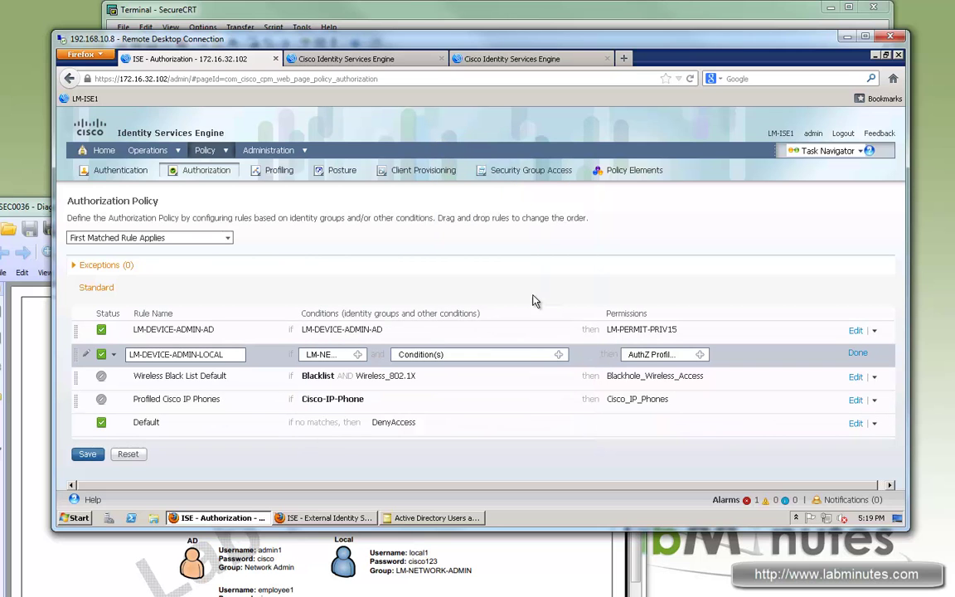
click(558, 355)
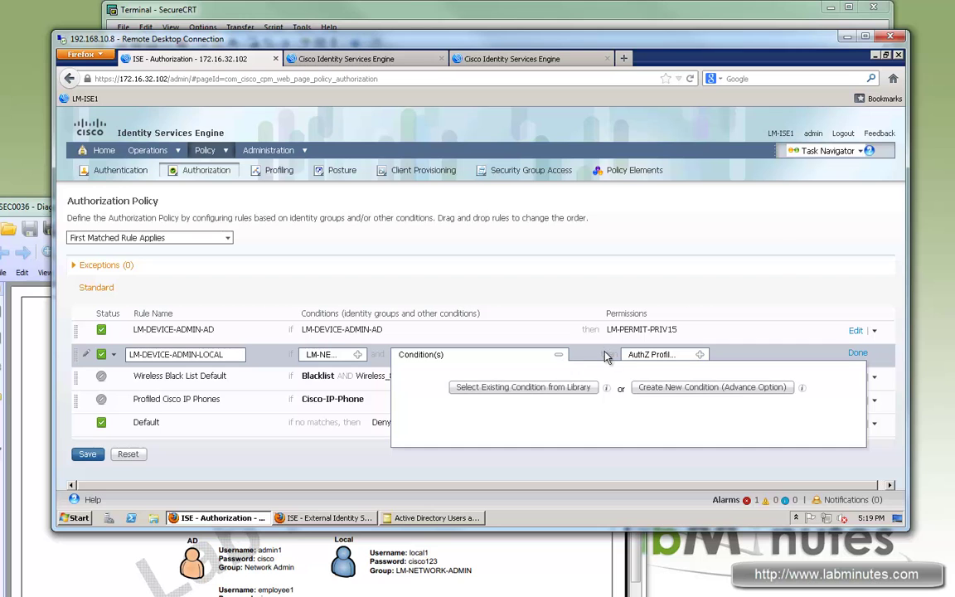
Add the condition Network Access AuthenticationMethod Equals PAP_ASCII
click(734, 387)
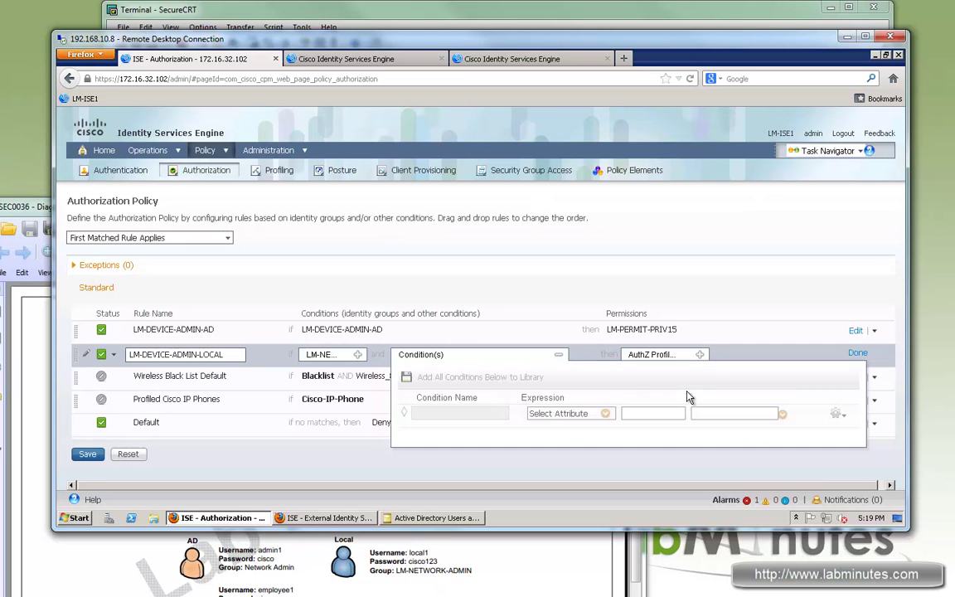
click(606, 413)
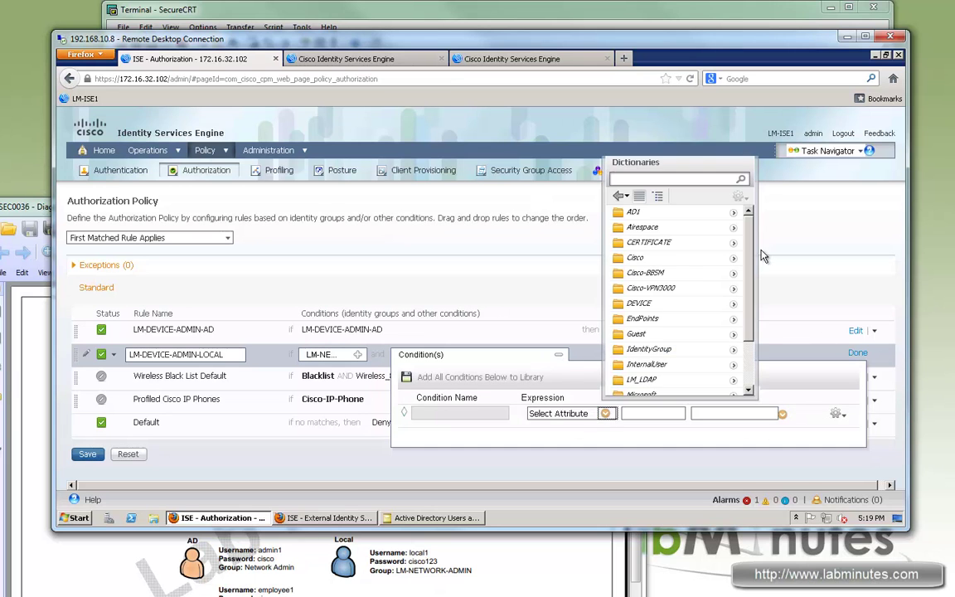
drag(751, 260, 753, 348)
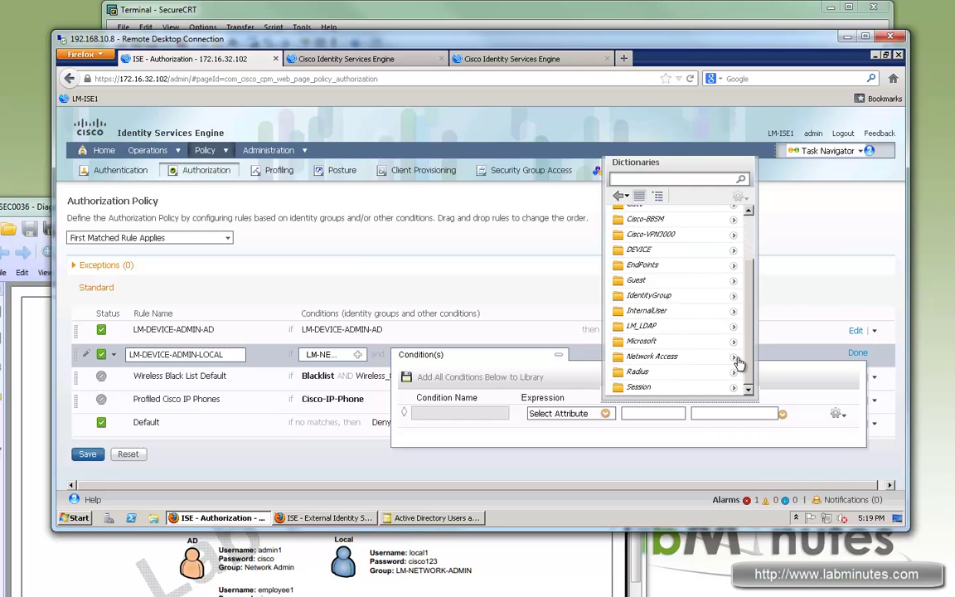
click(737, 360)
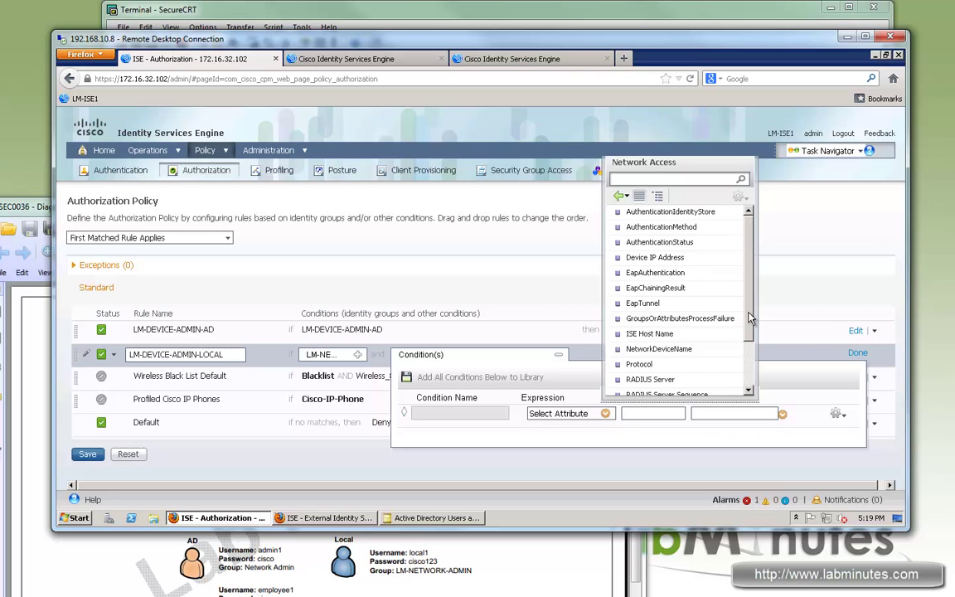
drag(750, 272, 748, 334)
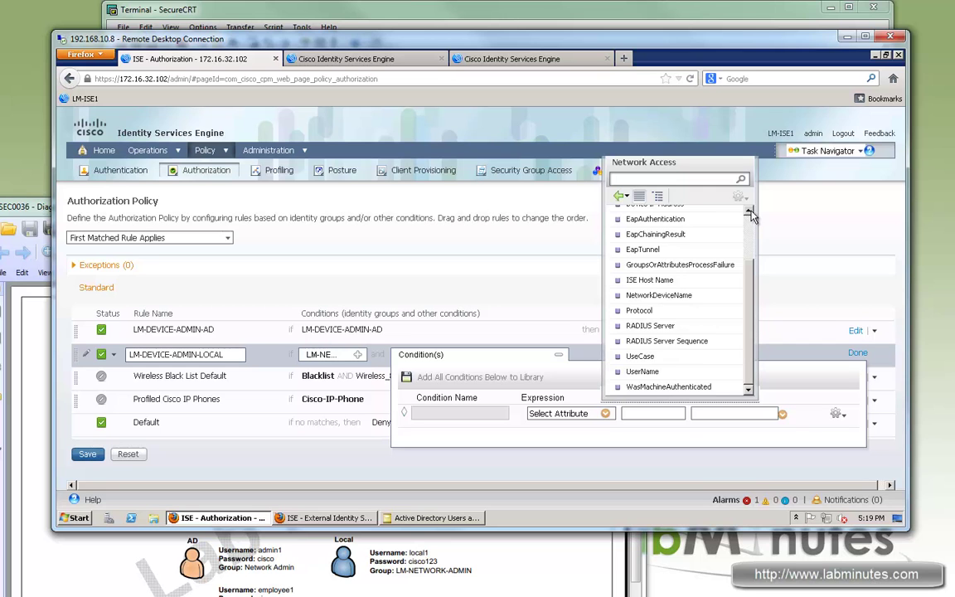
scroll(639, 240, up, 2)
click(670, 212)
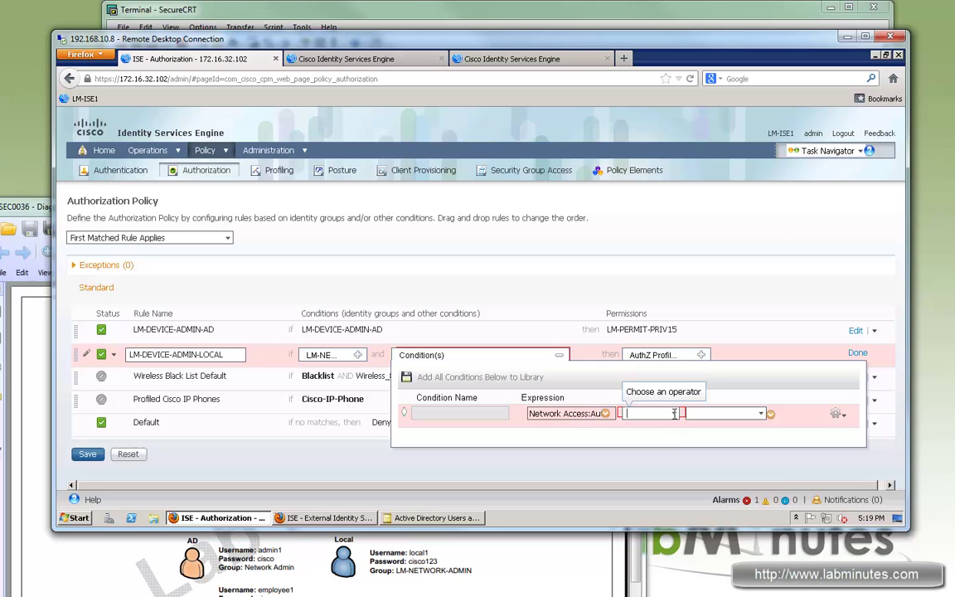
click(674, 414)
click(639, 426)
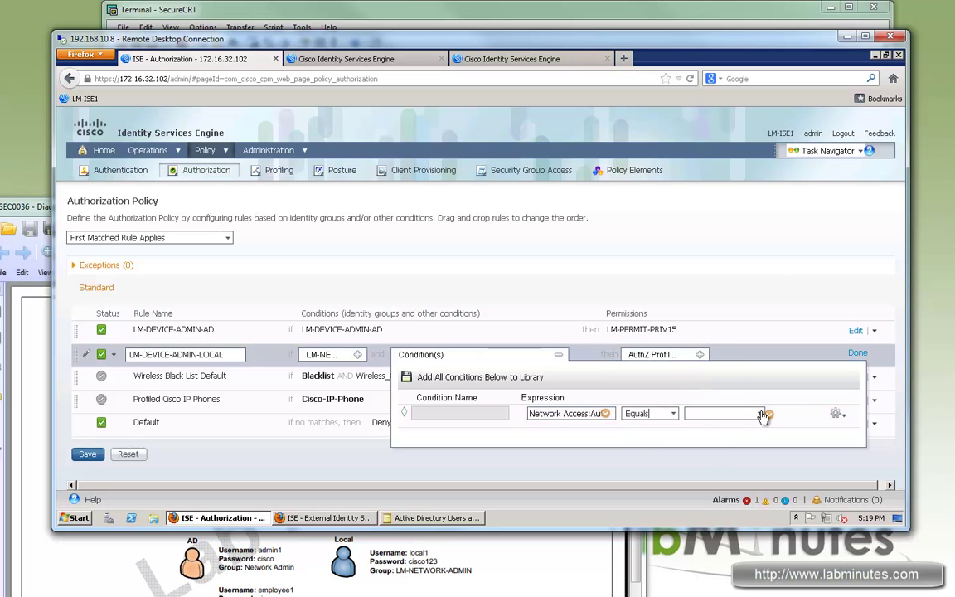
click(759, 413)
click(710, 476)
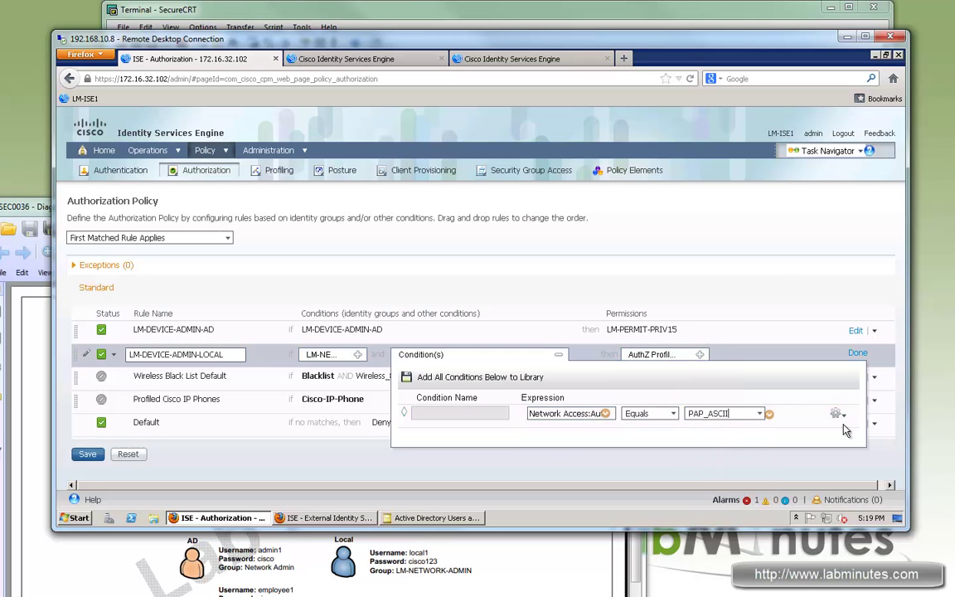
Add a second condition Radius:NAS-Port-Type Equals Virtual
click(838, 413)
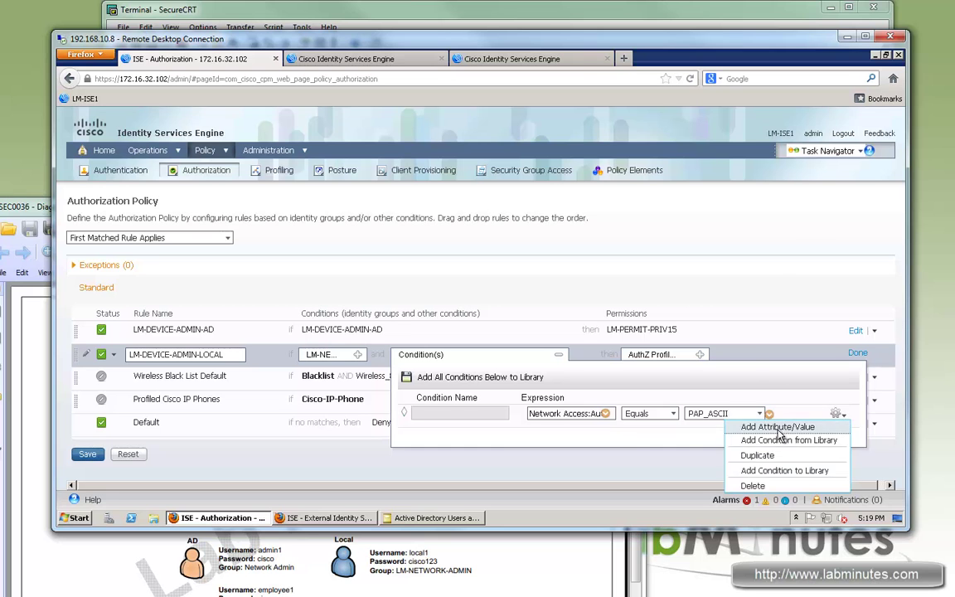
click(779, 427)
click(605, 437)
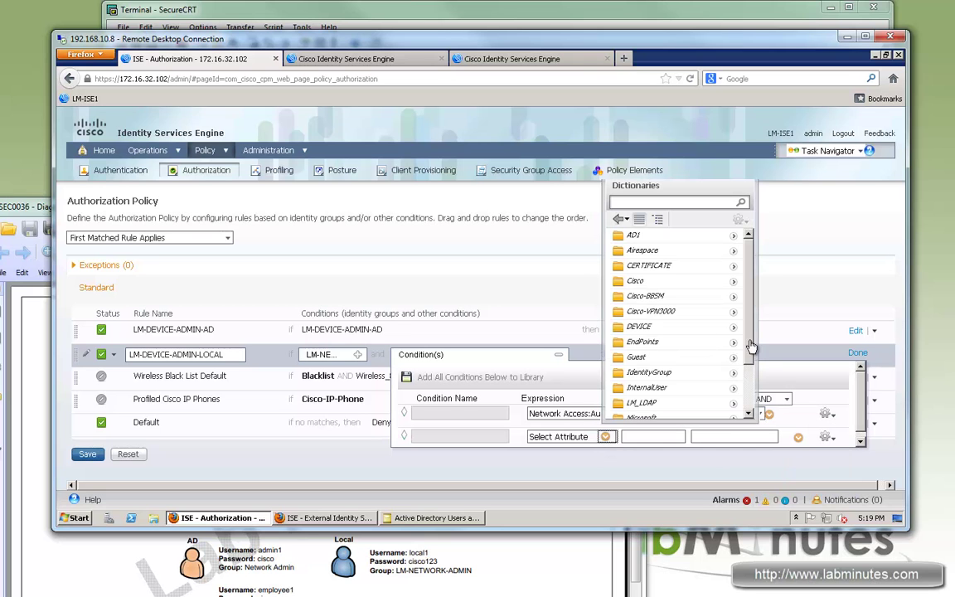
scroll(675, 360, down, 3)
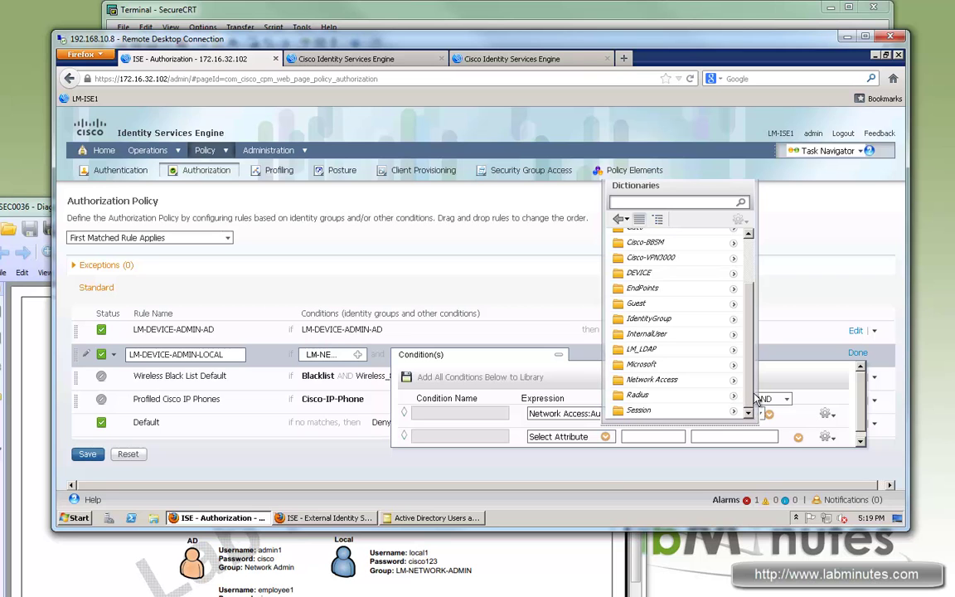
click(751, 396)
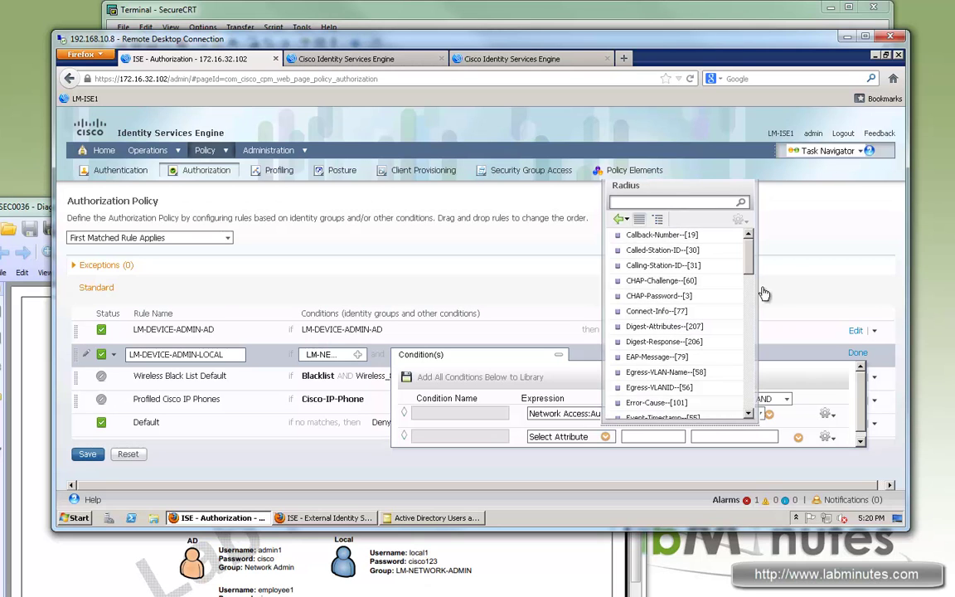
drag(749, 258, 749, 345)
click(656, 352)
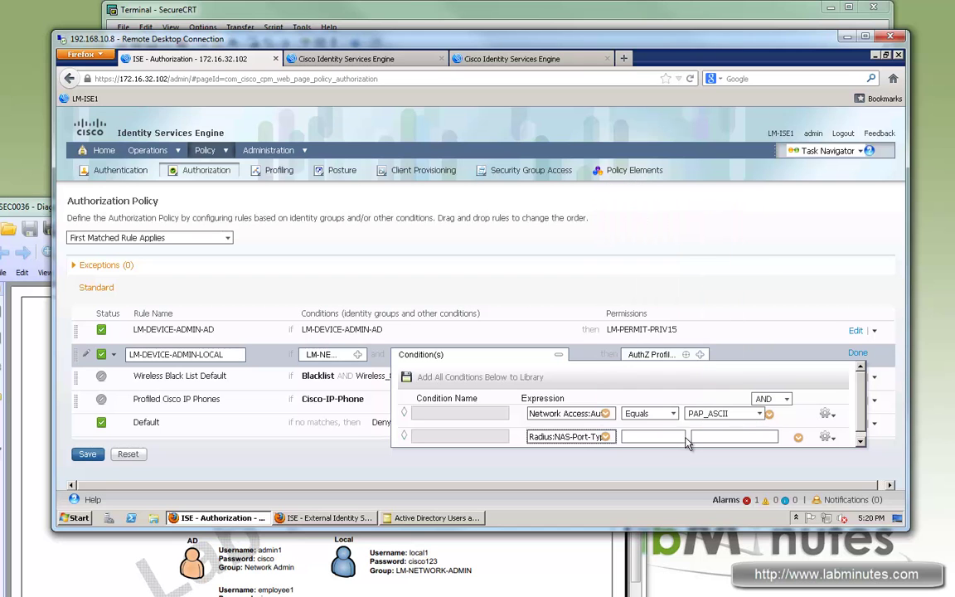
click(674, 437)
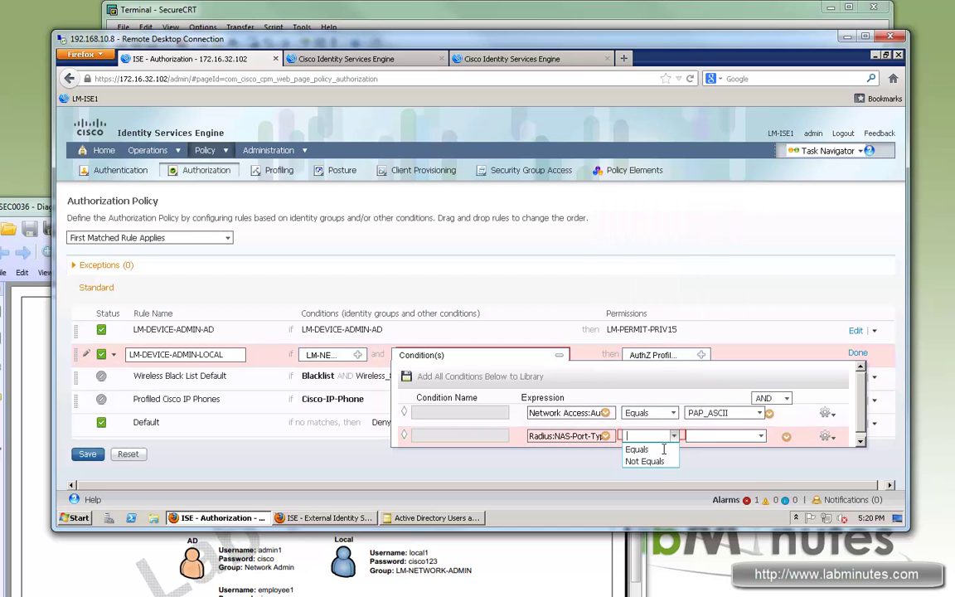
click(637, 449)
click(758, 437)
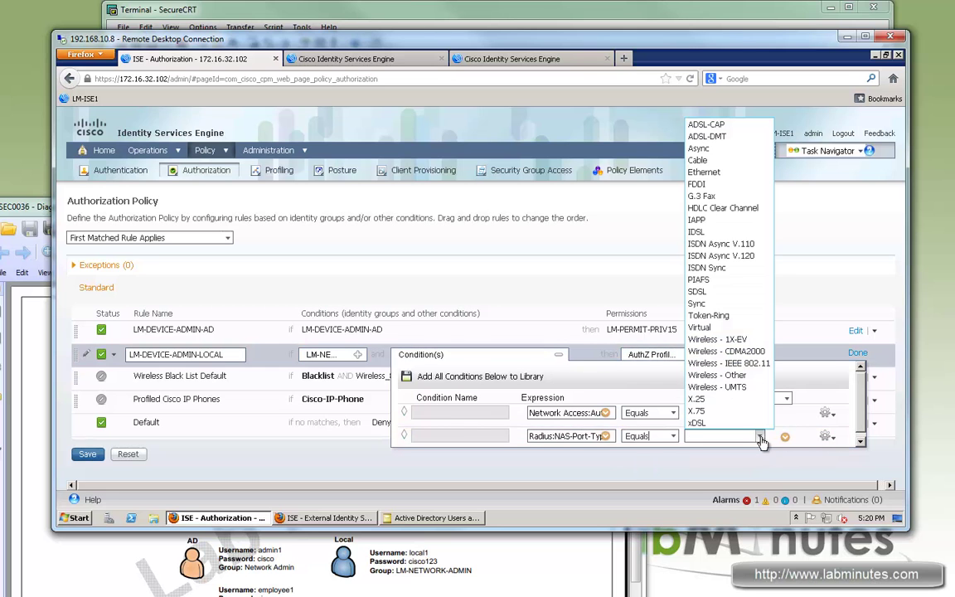
click(721, 328)
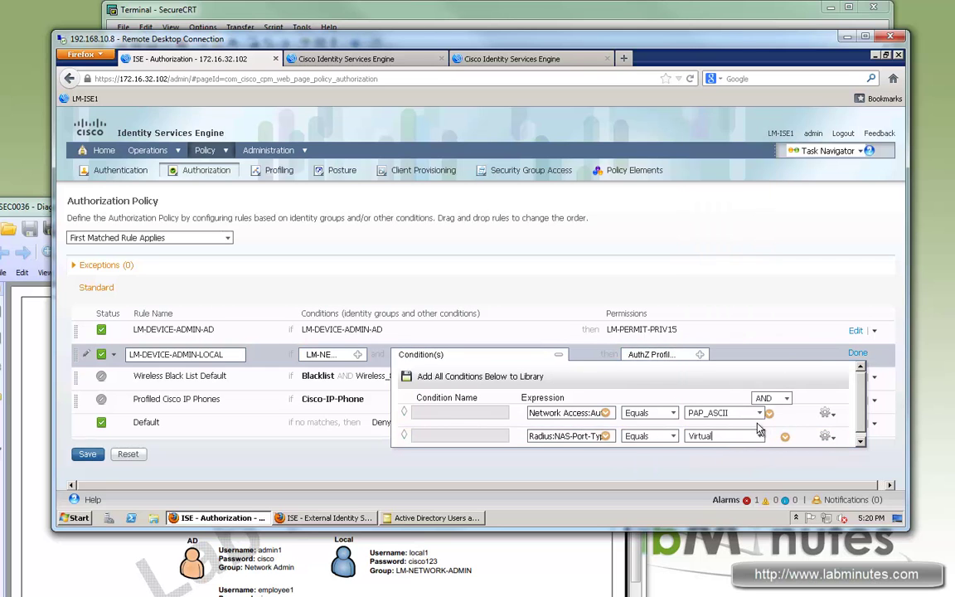
click(701, 356)
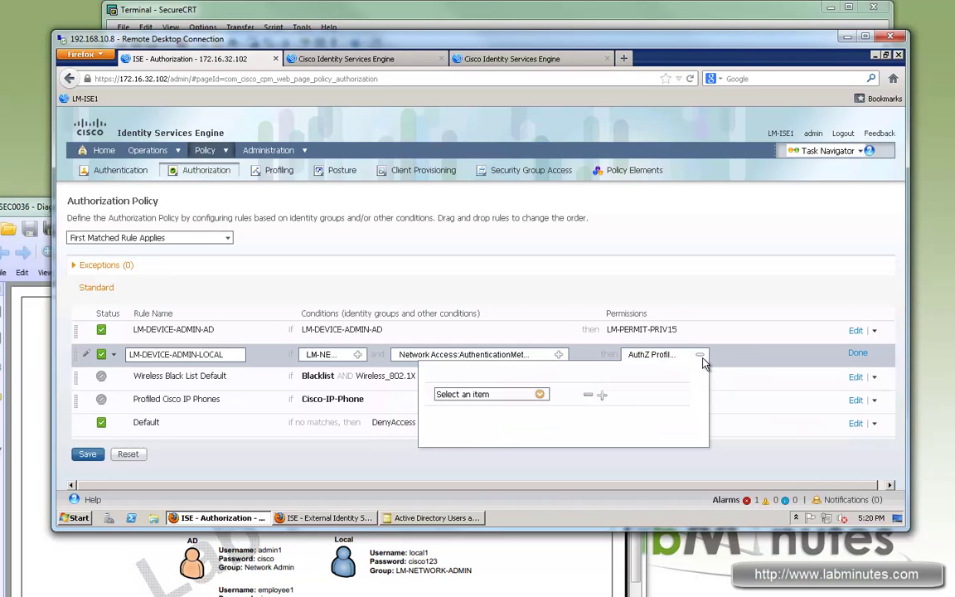
Give LM-DEVICE-ADMIN-LOCAL the Standard PermitAccess profile and save the authorization policy
click(539, 396)
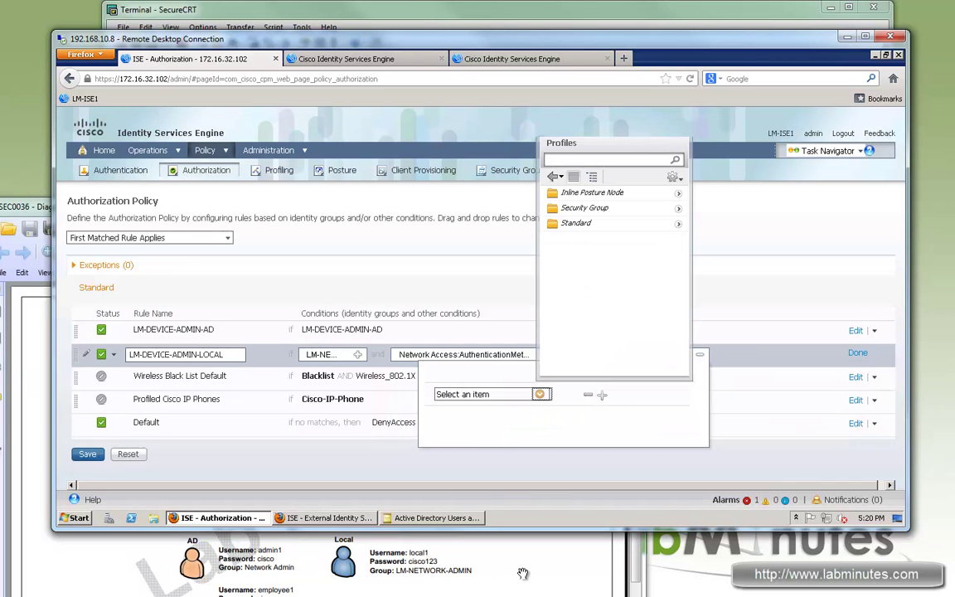
mouse_move(427, 513)
click(678, 225)
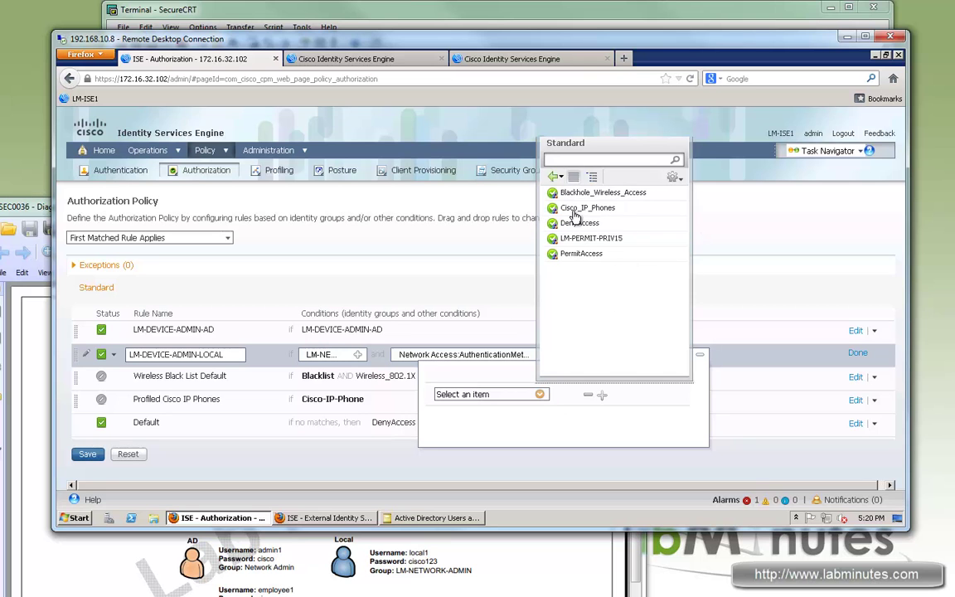
click(583, 253)
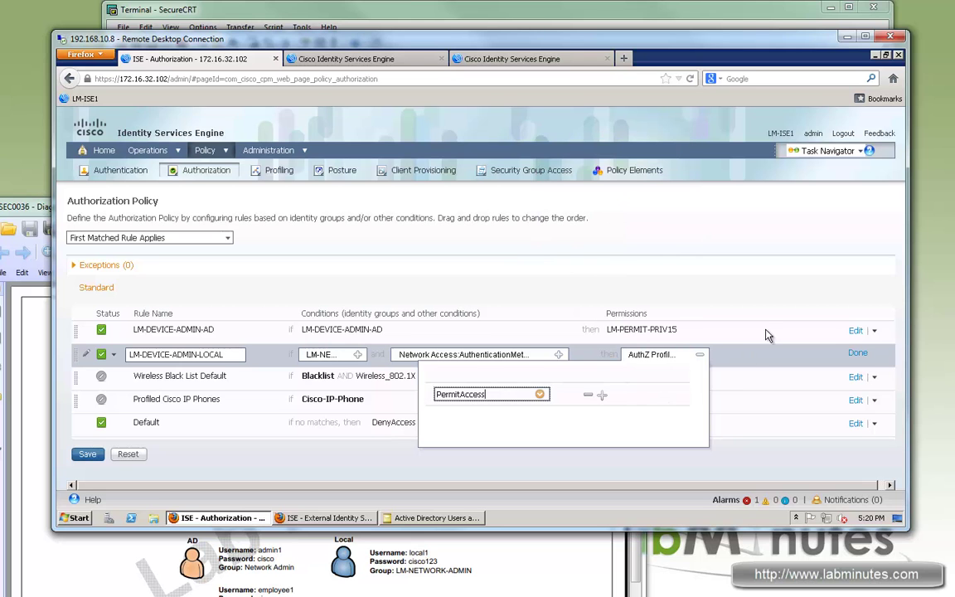
click(860, 354)
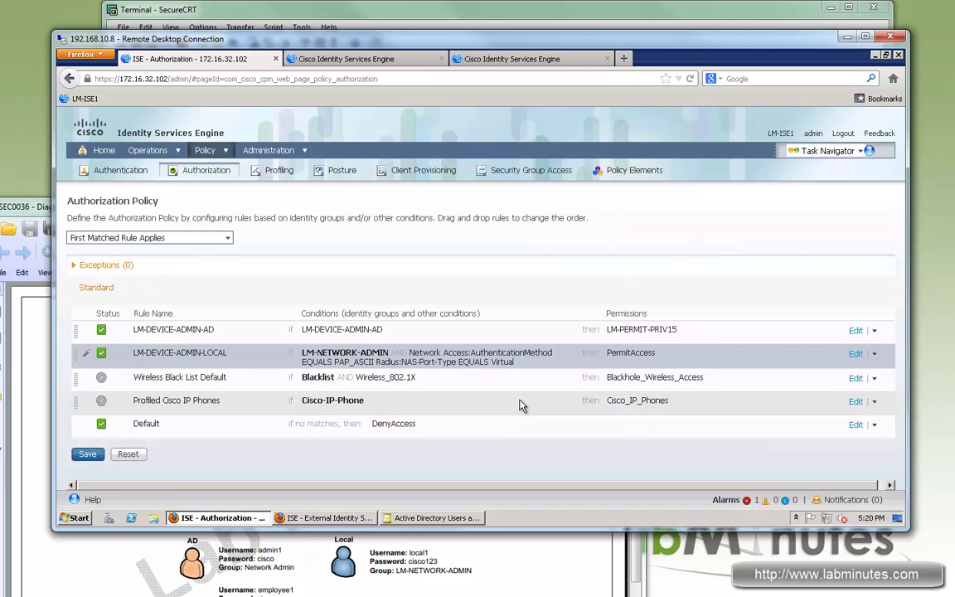
click(89, 455)
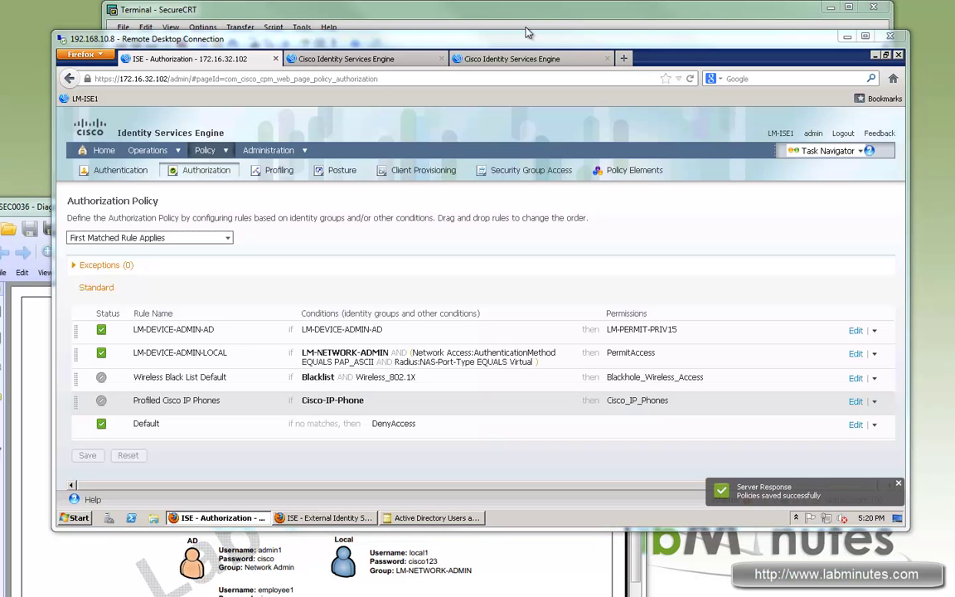
Clear the SecureCRT screen and scrollback to get a fresh switch prompt
click(526, 29)
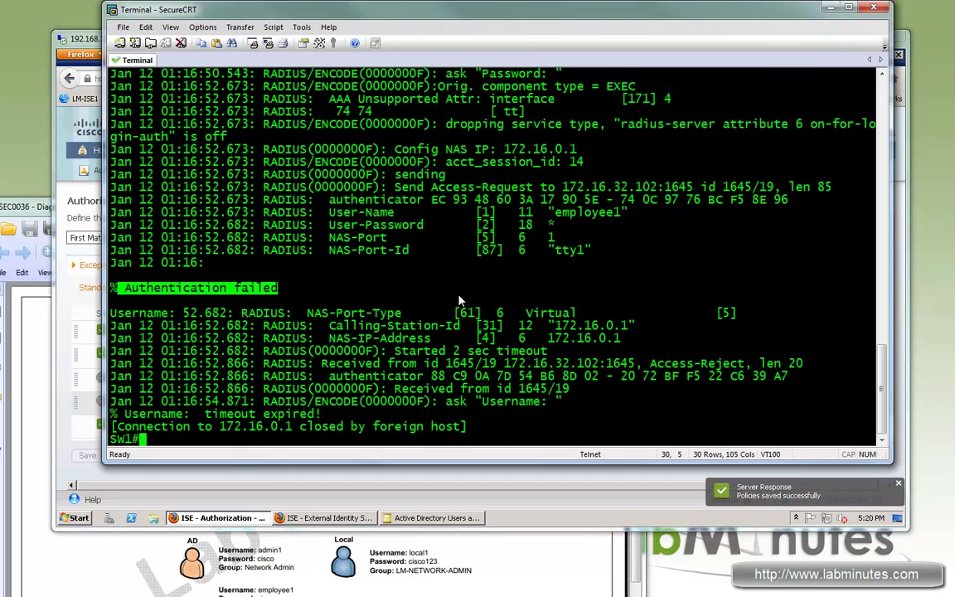
key(Return)
key(Return)
key(Return)
key(Return)
right_click(379, 275)
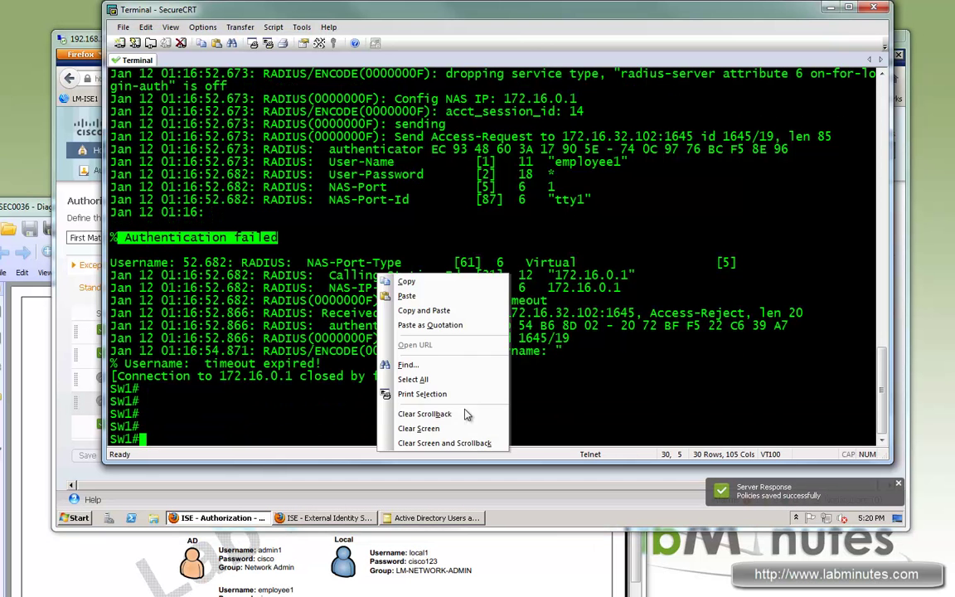
click(469, 428)
key(Return)
key(Return)
key(Return)
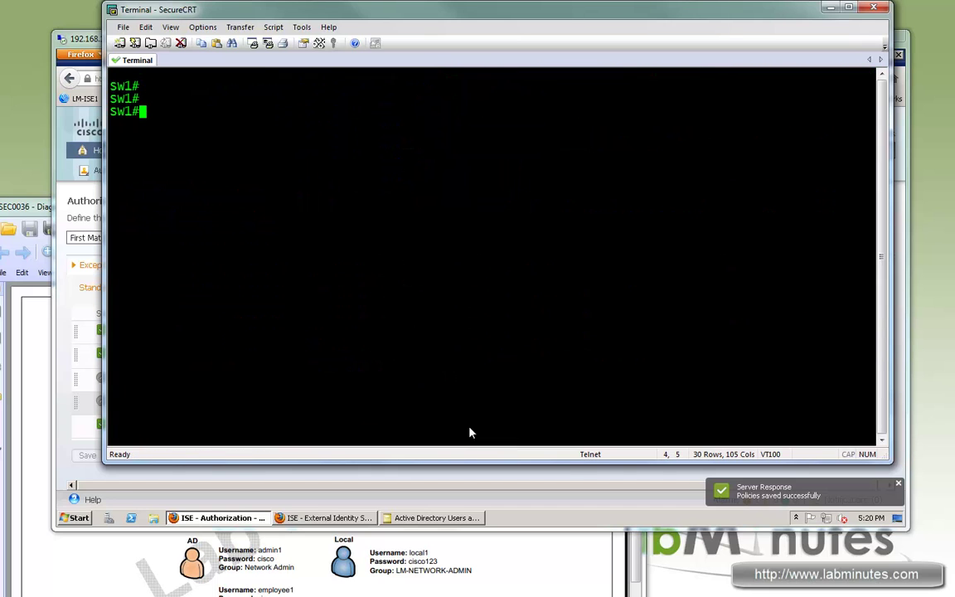
Telnet to 172.16.0.1 and log in with the local user's username and password
text(telnet 172.16.0.1)
key(Return)
text(l)
text(ocal1)
key(Return)
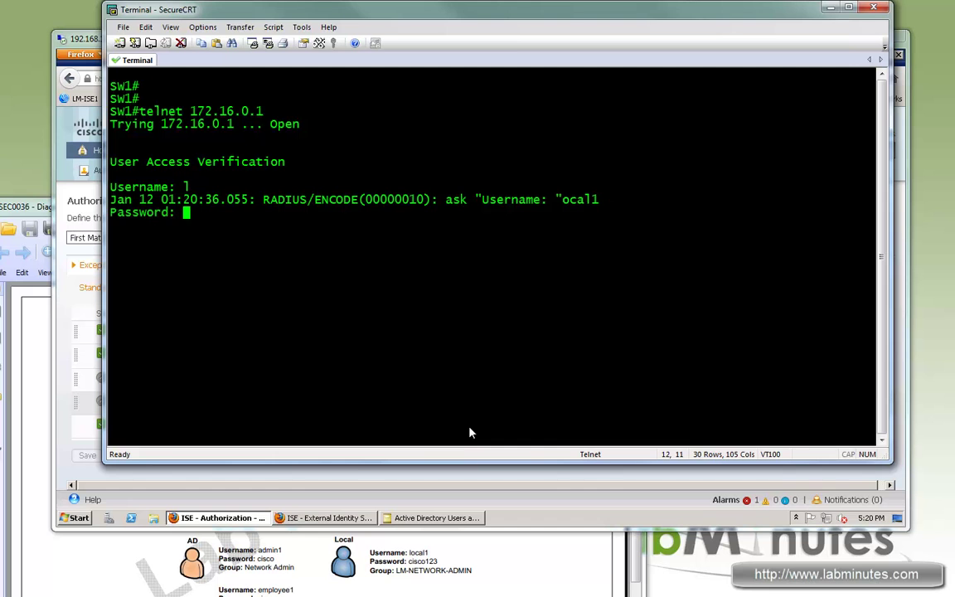
text(cisco123)
key(Return)
key(Return)
key(Return)
key(Return)
key(Return)
key(Return)
key(Return)
key(Return)
key(Return)
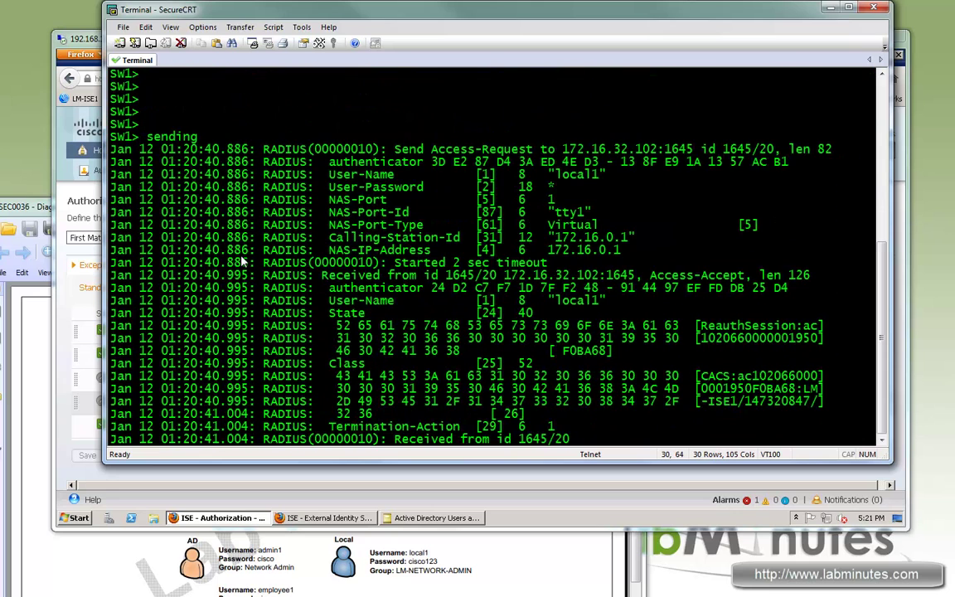
Enter privileged mode with en and highlight the NAS-Port-Type and Access-Accept debug lines
key(Return)
key(Return)
key(Return)
key(Return)
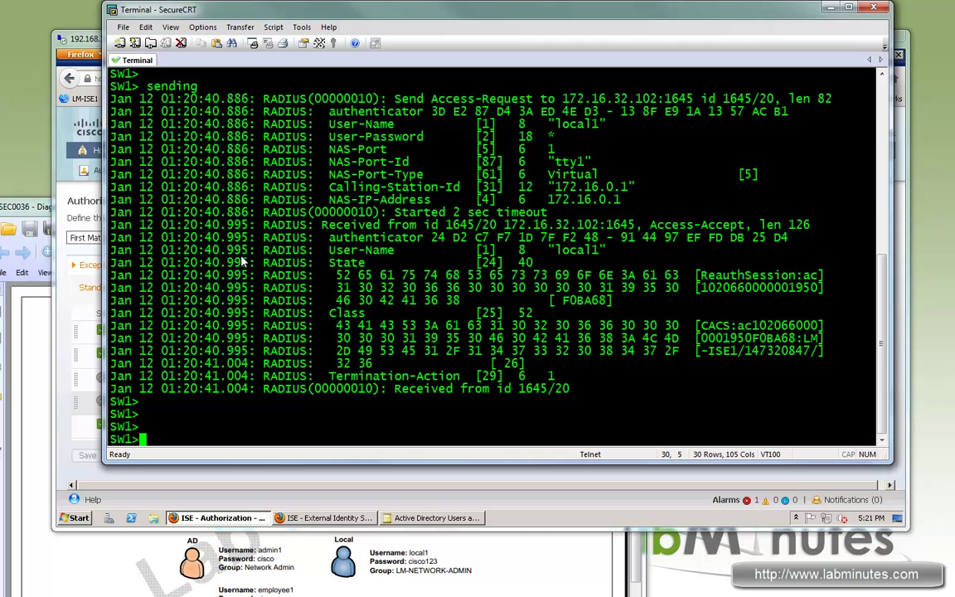
text(en)
key(Return)
key(Return)
key(Return)
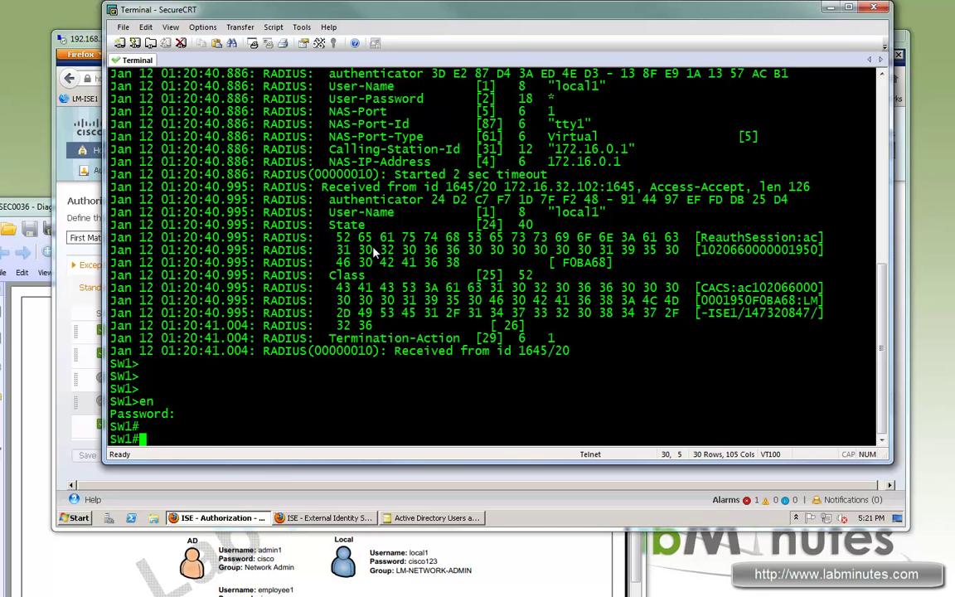
drag(554, 125, 635, 207)
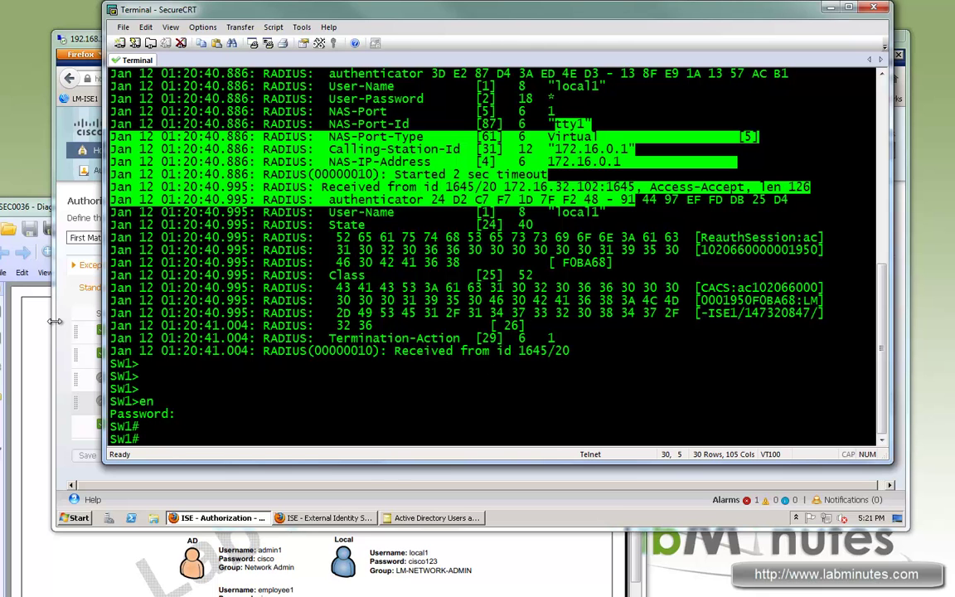
Bring ISE forward and review the AD rule's LM-DEVICE-ADMIN-AD condition
click(87, 42)
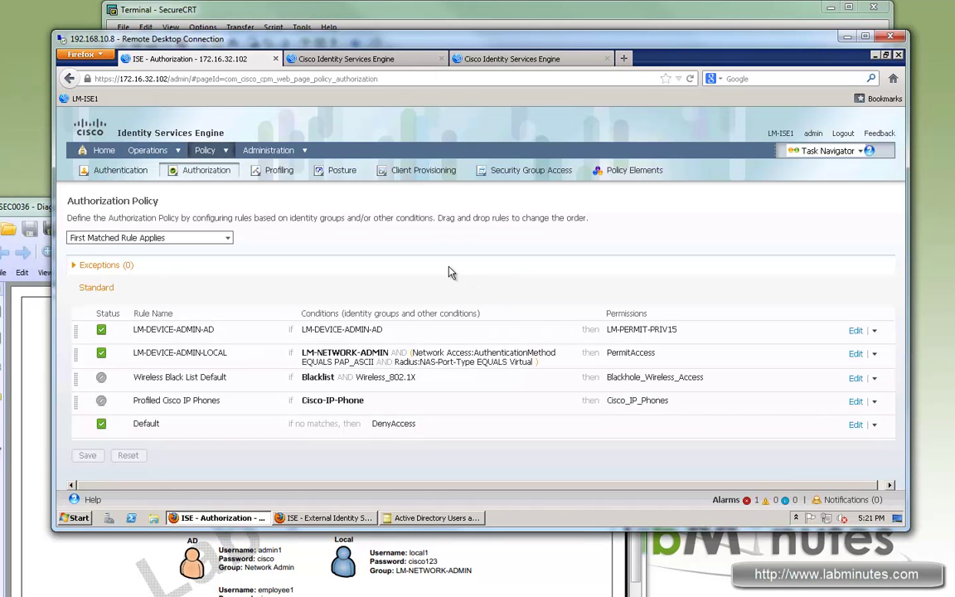
drag(383, 332, 307, 332)
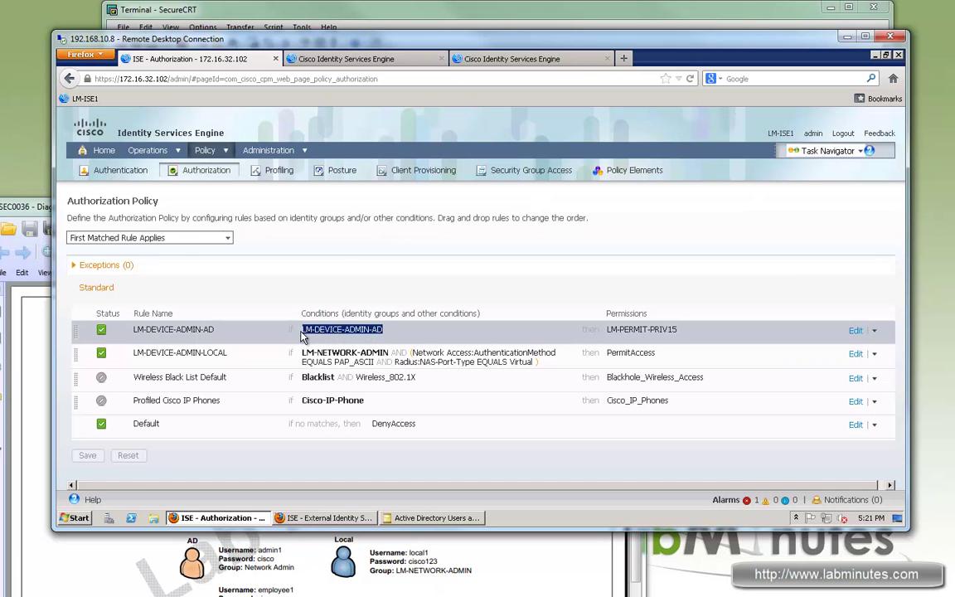
click(203, 150)
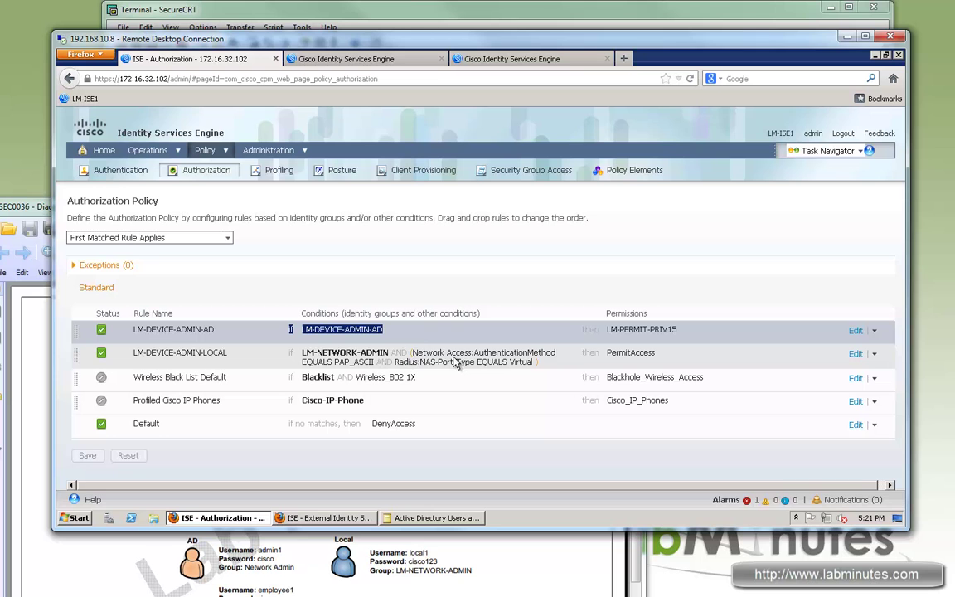
click(331, 332)
Compare the LM-DEVICE-ADMIN-LOCAL rule's added conditions with the LM-DEVICE-ADMIN-AD condition
triple_click(331, 331)
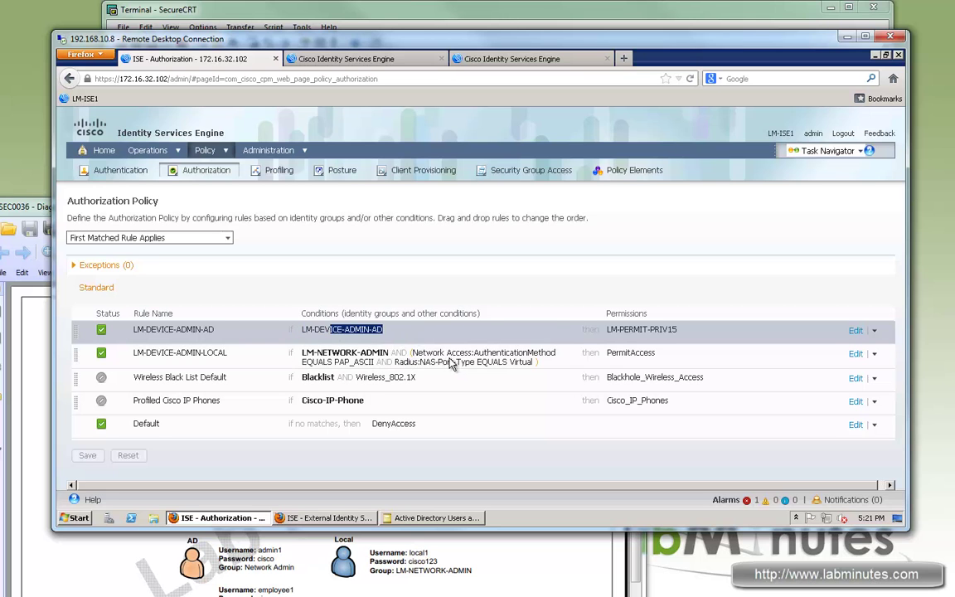
drag(438, 354, 520, 366)
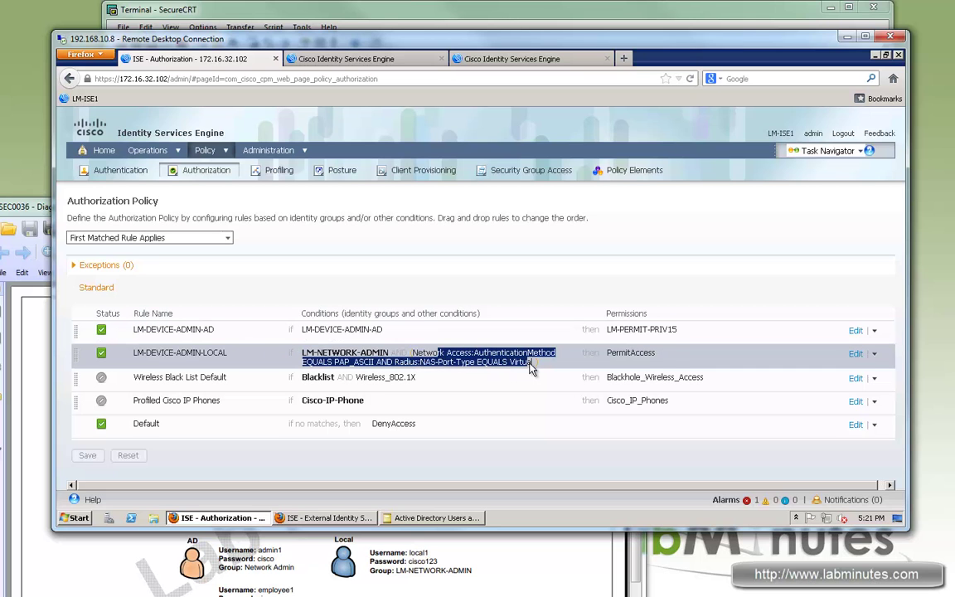
click(315, 333)
triple_click(305, 332)
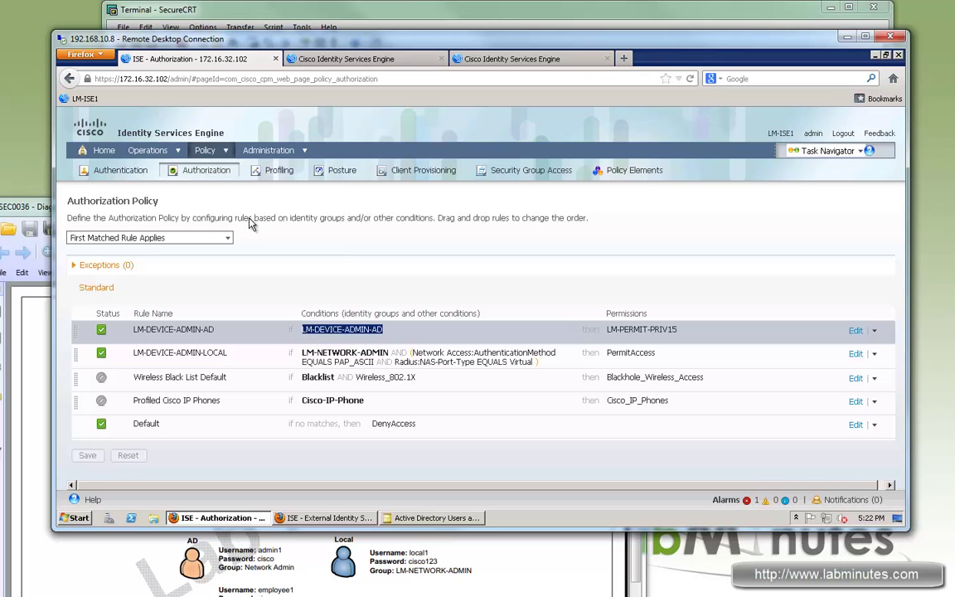
click(227, 152)
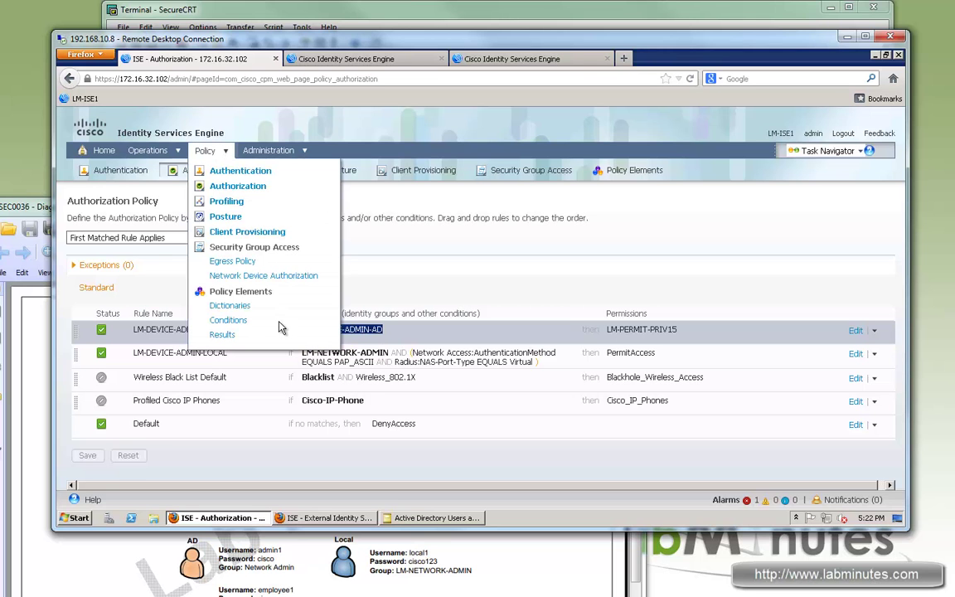
Open Policy > Conditions in a new browser tab
right_click(232, 325)
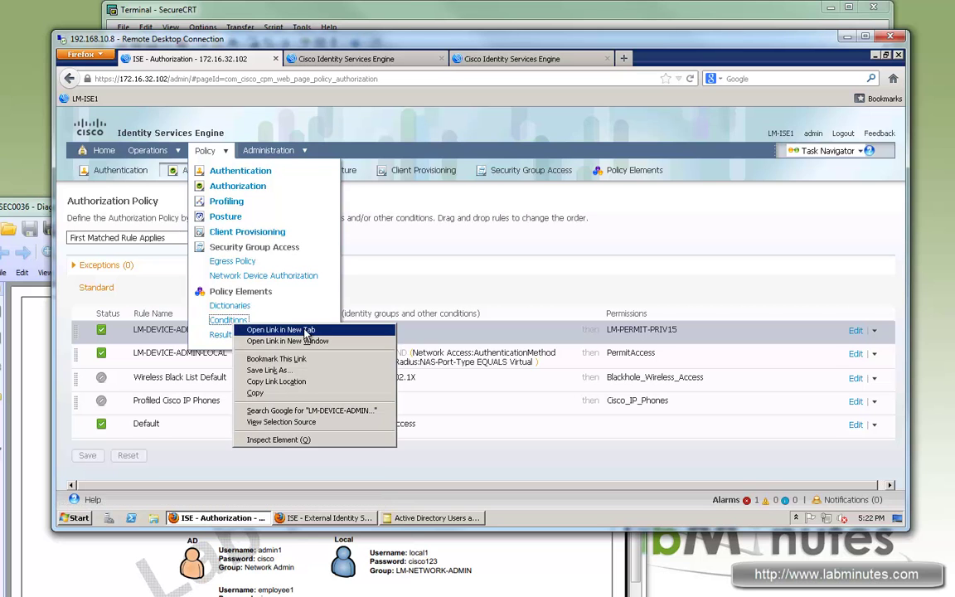
click(306, 330)
click(337, 55)
click(236, 62)
click(363, 61)
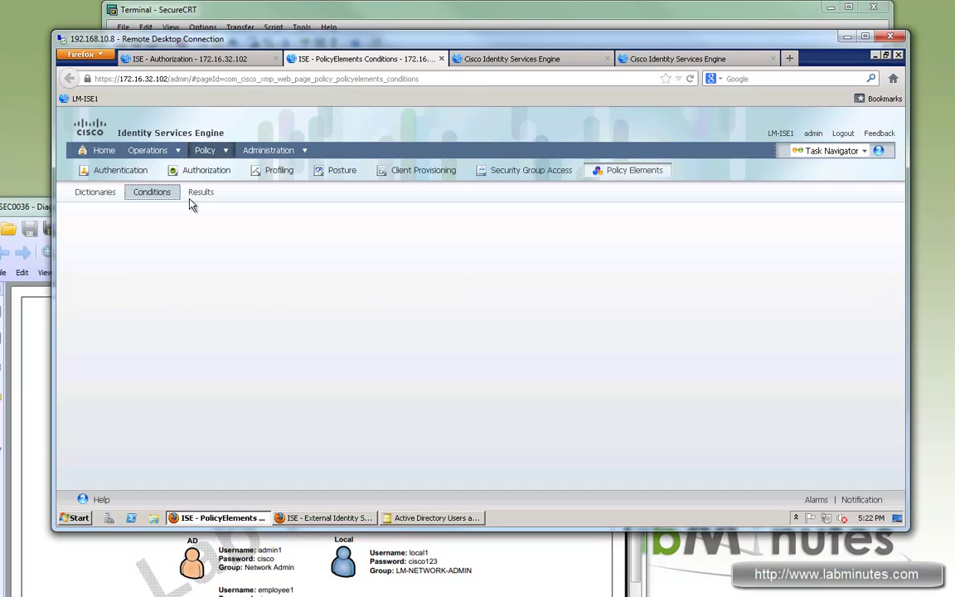
key(ctrl+shift+Tab)
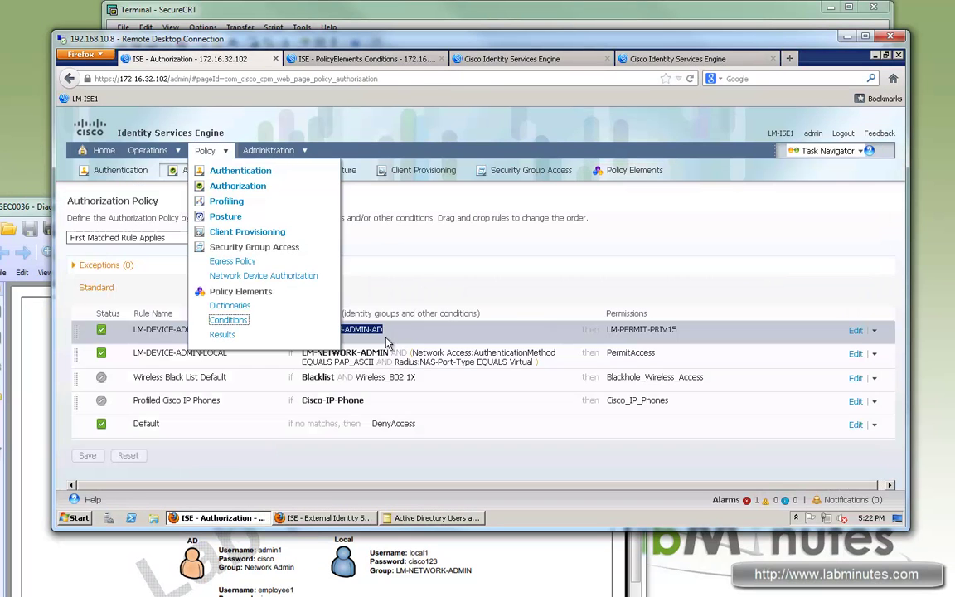
Show the Authorization Compound Conditions list to find LM-DEVICE-ADMIN-AD
drag(383, 330, 321, 330)
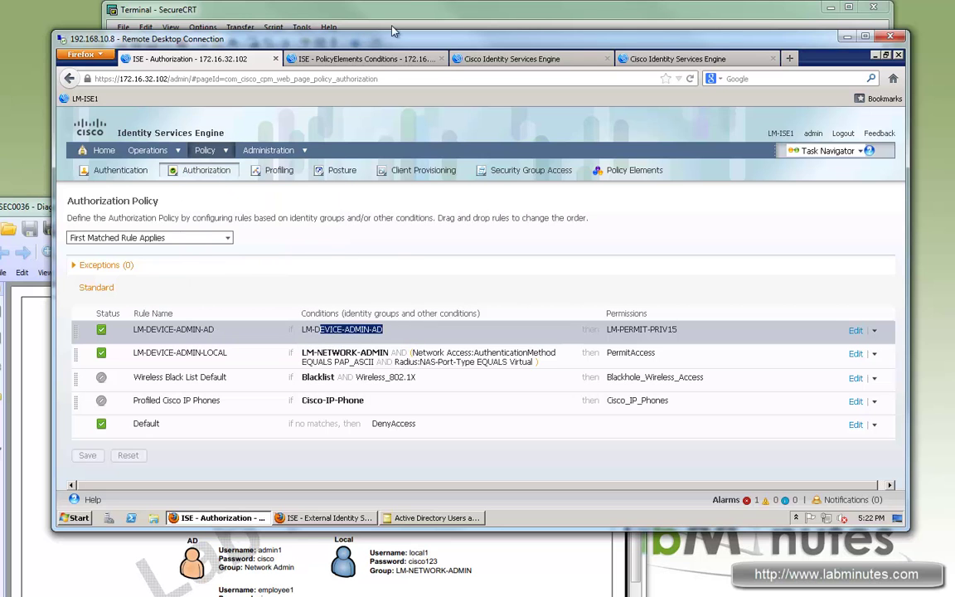
click(339, 53)
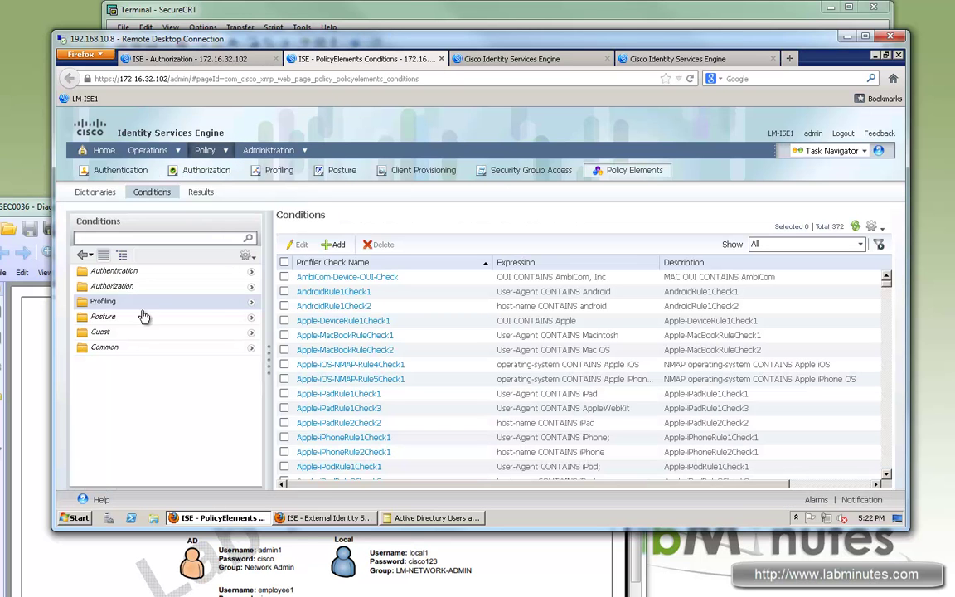
click(251, 286)
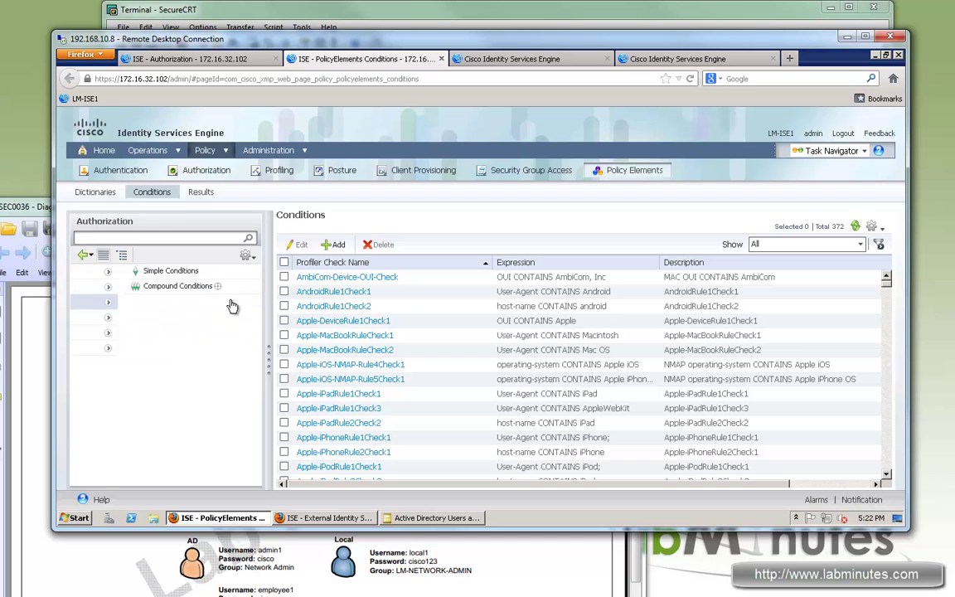
click(136, 287)
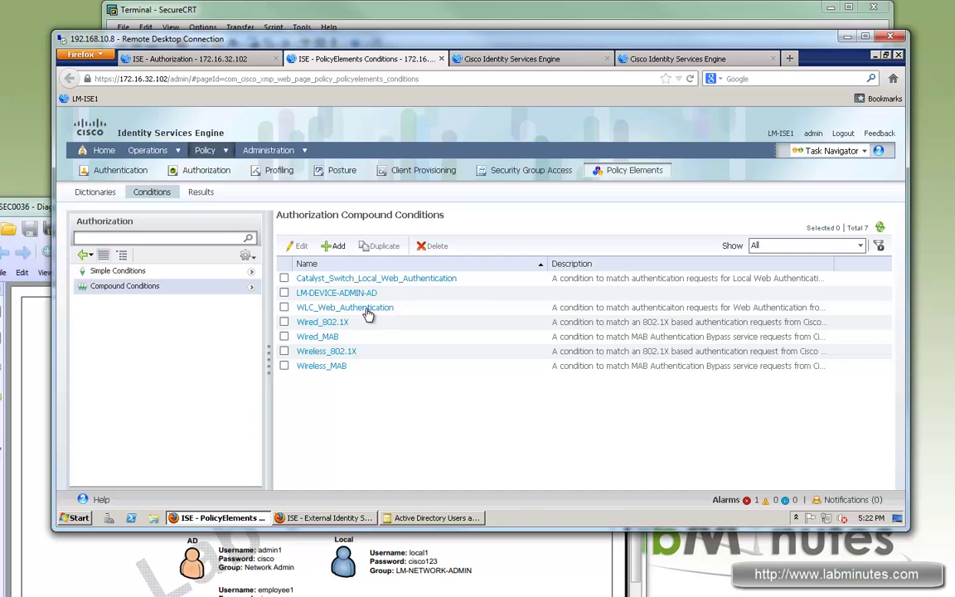
key(ctrl+shift+Tab)
Close the old failed and successful RADIUS report tabs, returning to the Authorization Policy
click(562, 58)
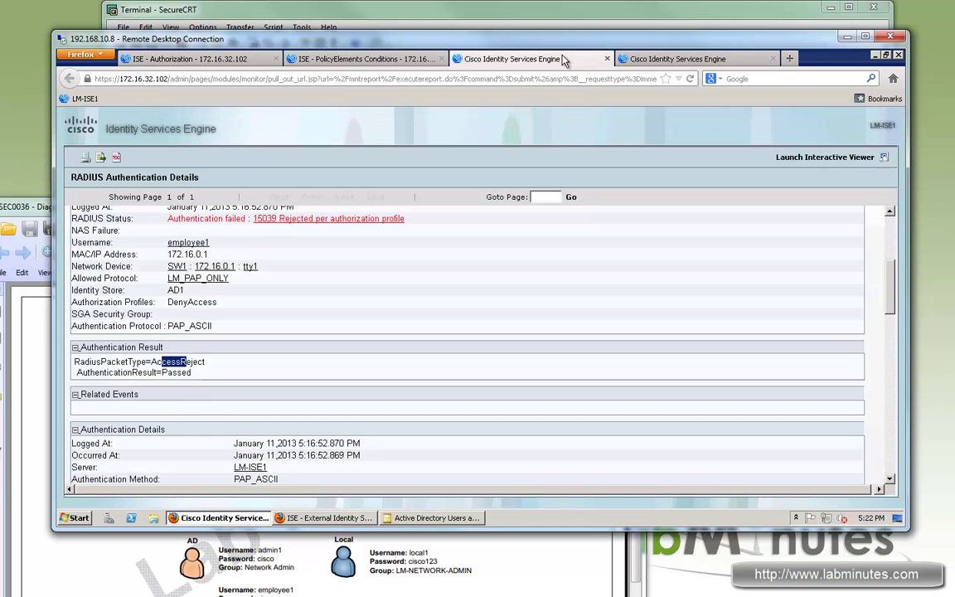
click(607, 59)
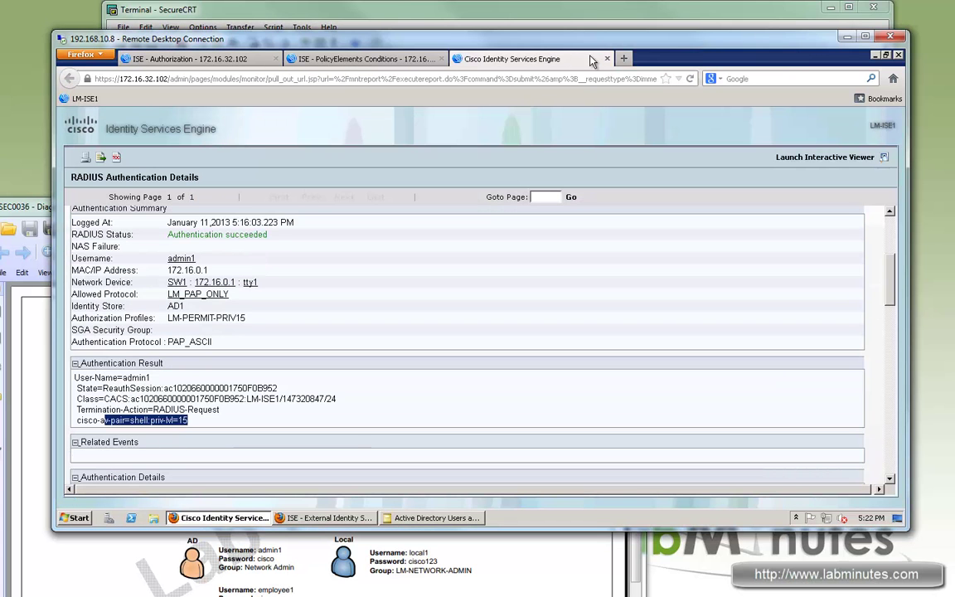
click(383, 61)
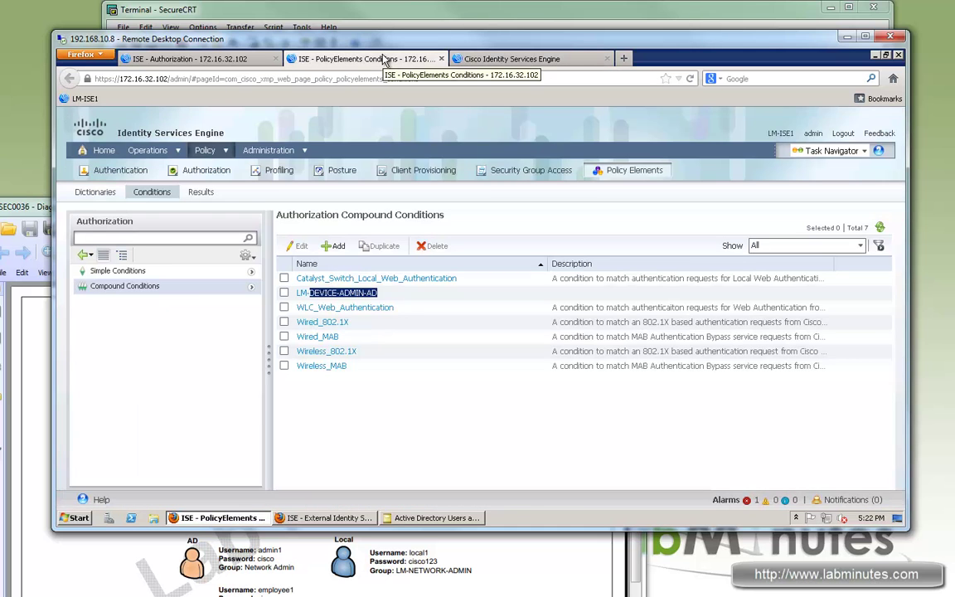
click(461, 56)
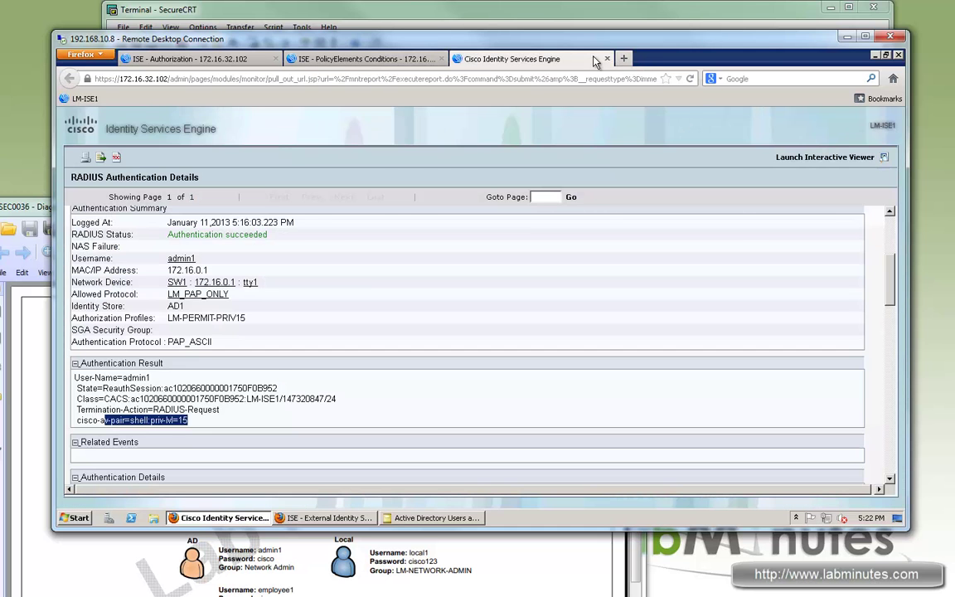
click(607, 59)
click(196, 59)
Open Operations > Authentications and the successful LM-PERMIT-PRIV15 login's details report
mouse_move(172, 155)
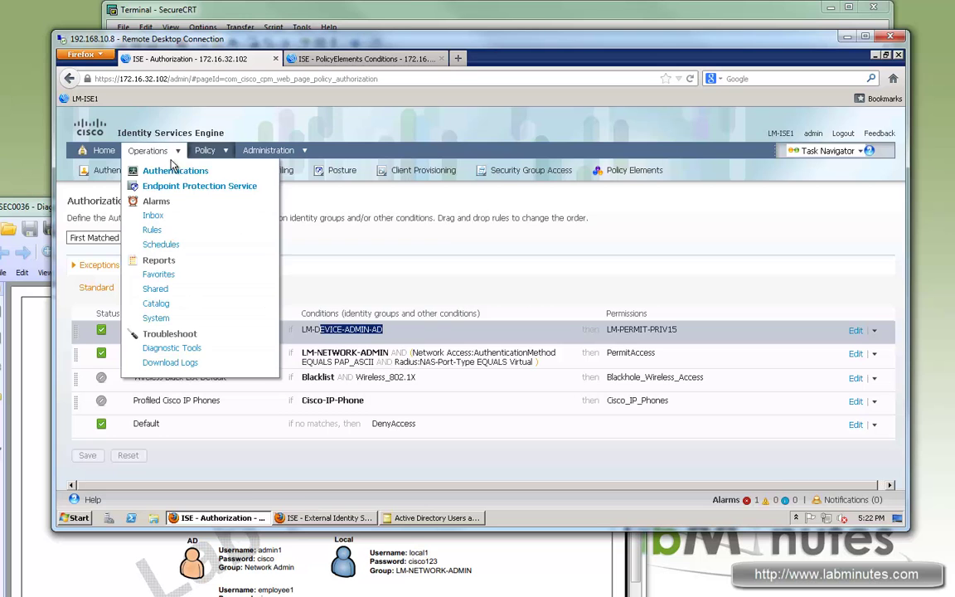
click(177, 174)
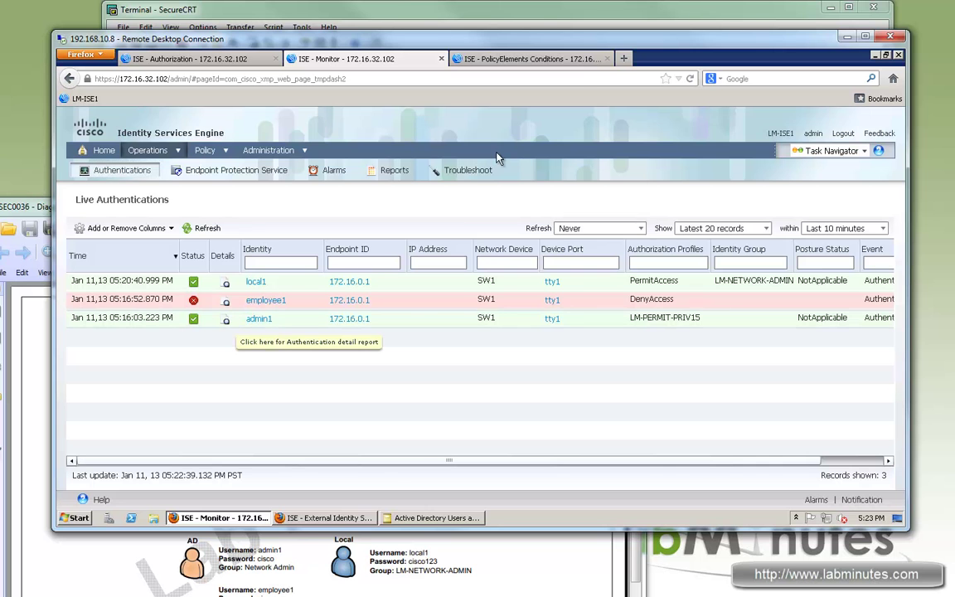
click(226, 301)
scroll(535, 221, down, 10)
scroll(581, 240, up, 1)
scroll(594, 246, up, 3)
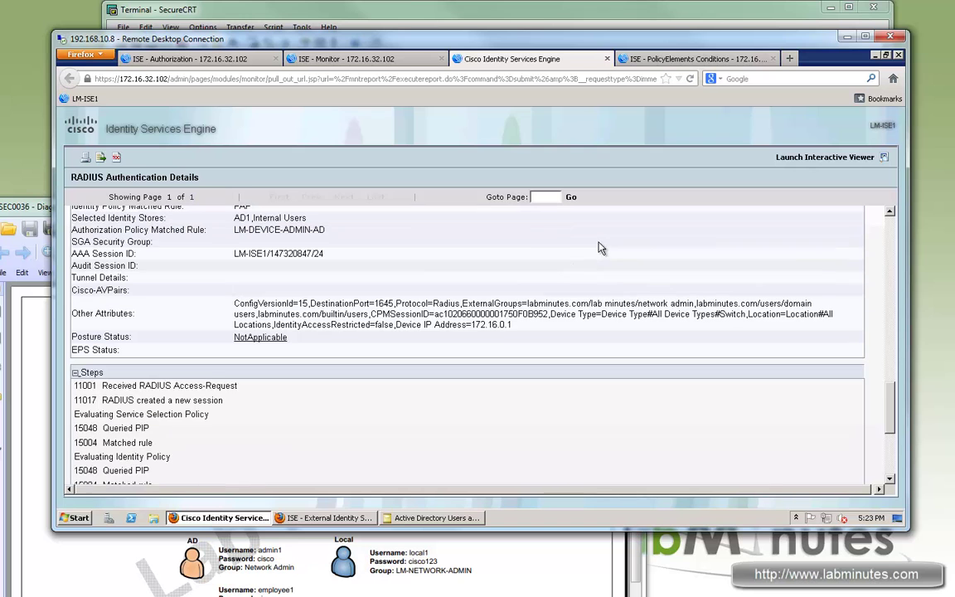
Review the ExternalGroups attribute listing the network admin and domain users AD groups
double_click(469, 307)
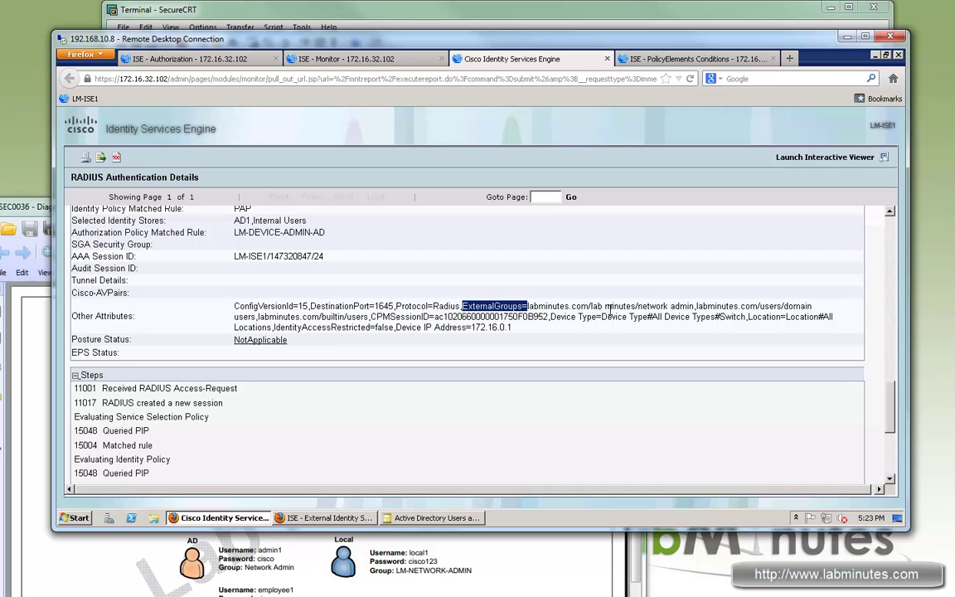
mouse_move(527, 306)
mouse_down()
mouse_move(574, 306)
mouse_move(491, 275)
mouse_move(531, 305)
mouse_up()
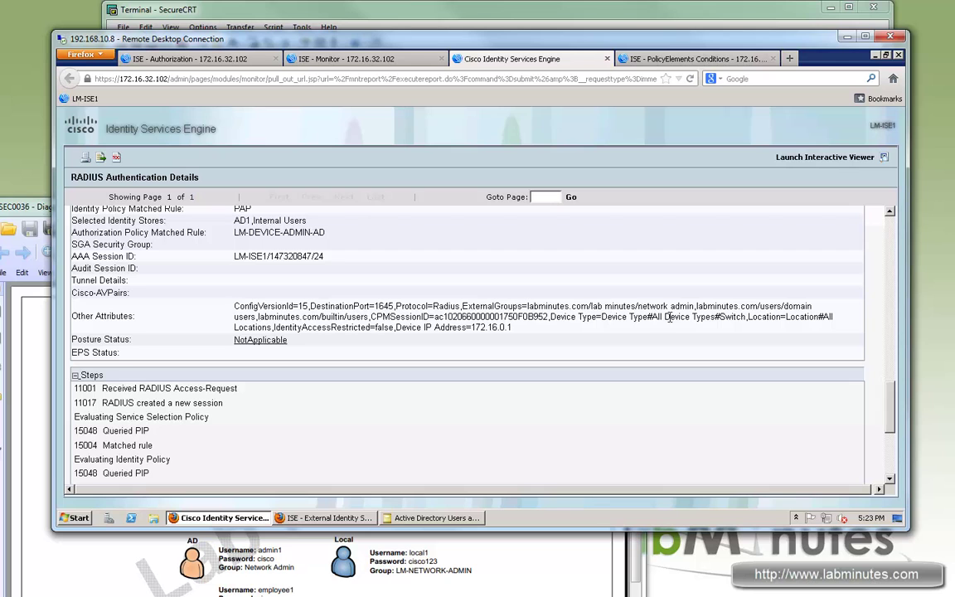
drag(695, 306, 522, 306)
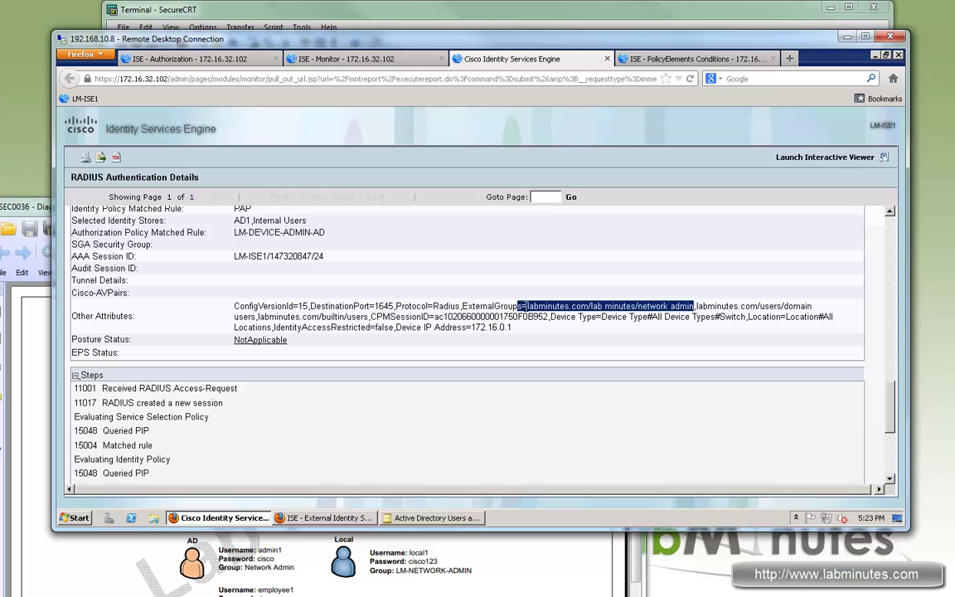
drag(636, 306, 258, 317)
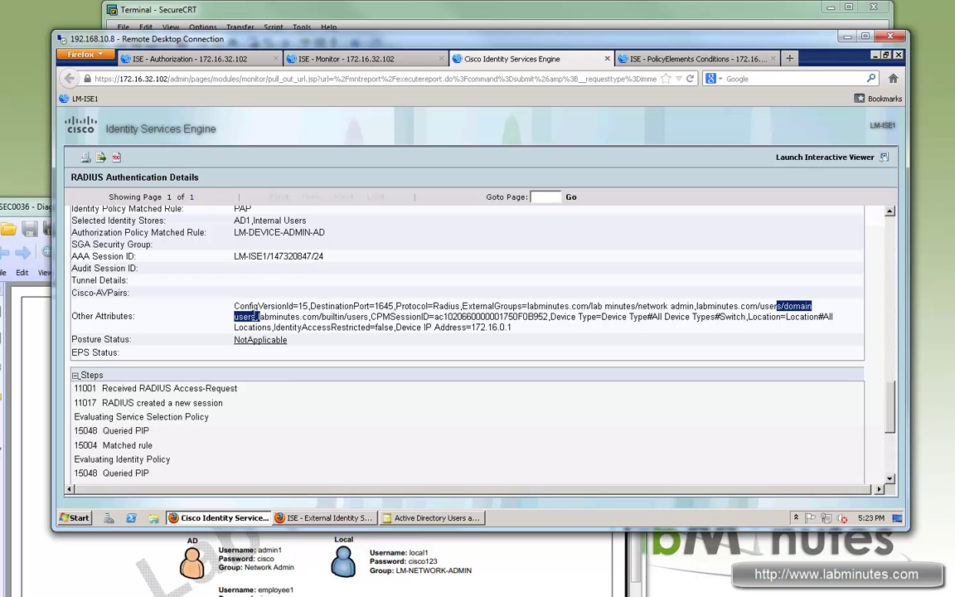
click(298, 319)
drag(253, 316, 463, 308)
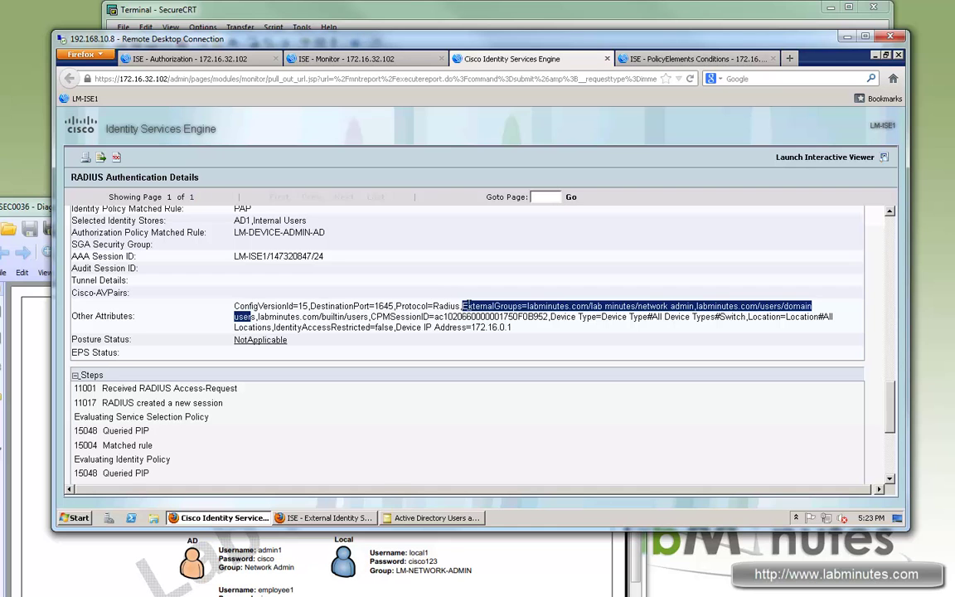
click(469, 309)
shift+click(318, 321)
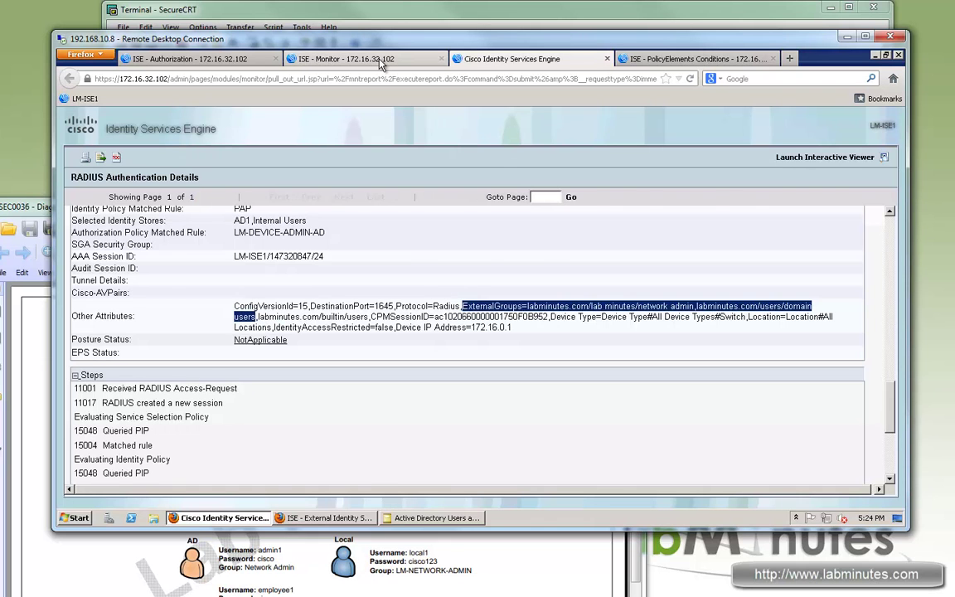
click(340, 56)
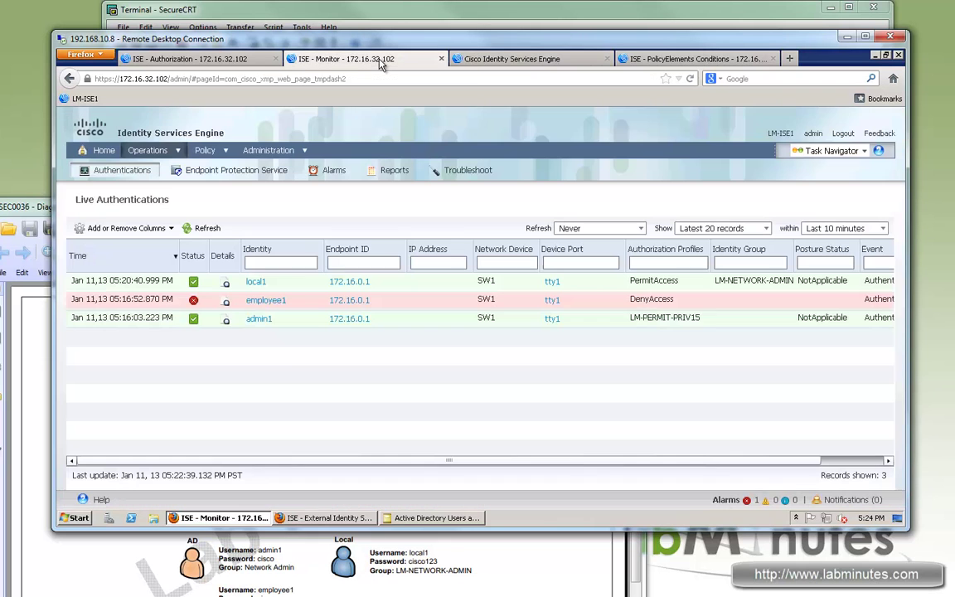
Inspect the DenyAccess login's RADIUS details attributes, then return to the Authorization Policy tab
click(226, 300)
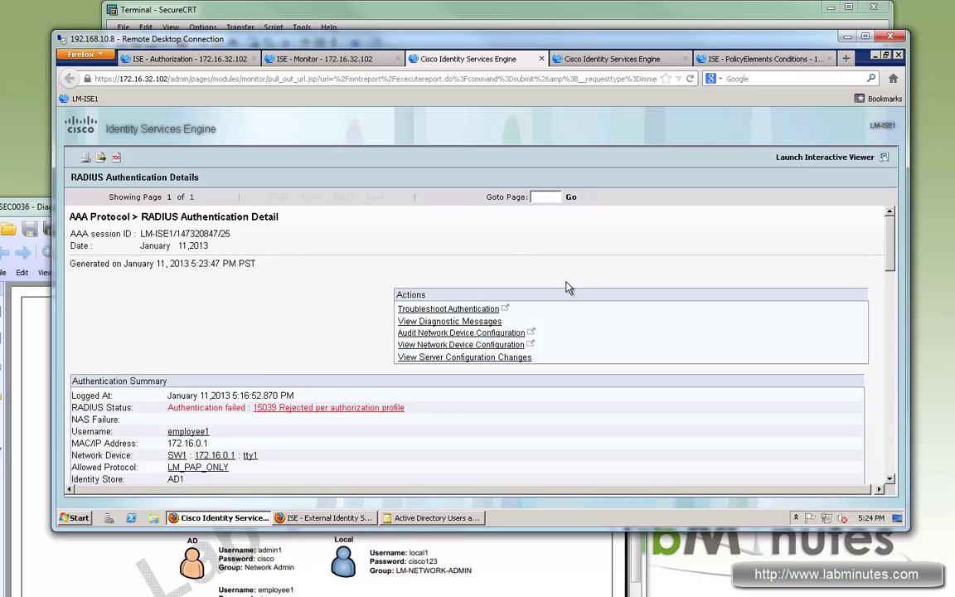
drag(886, 239, 885, 393)
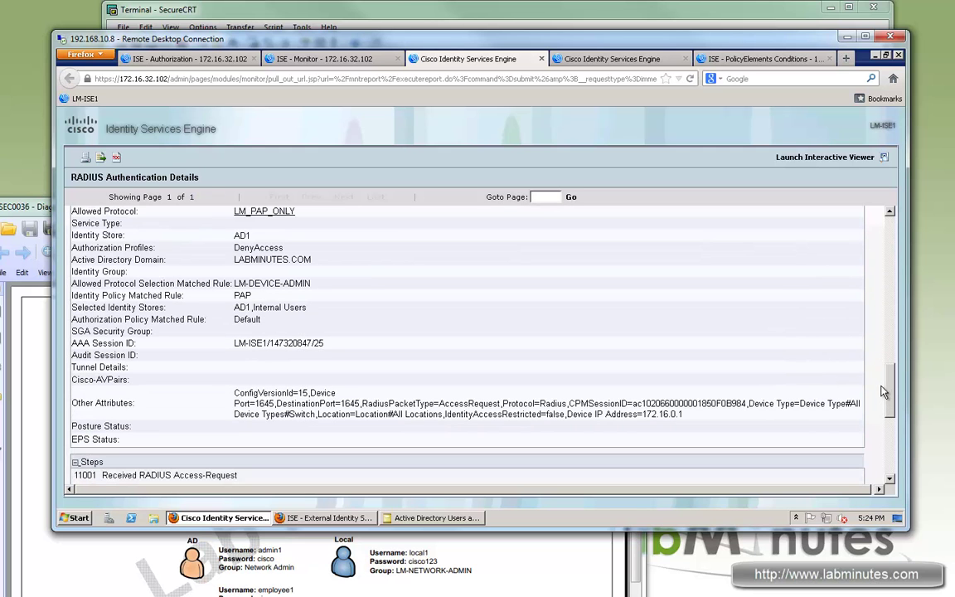
scroll(797, 355, down, 1)
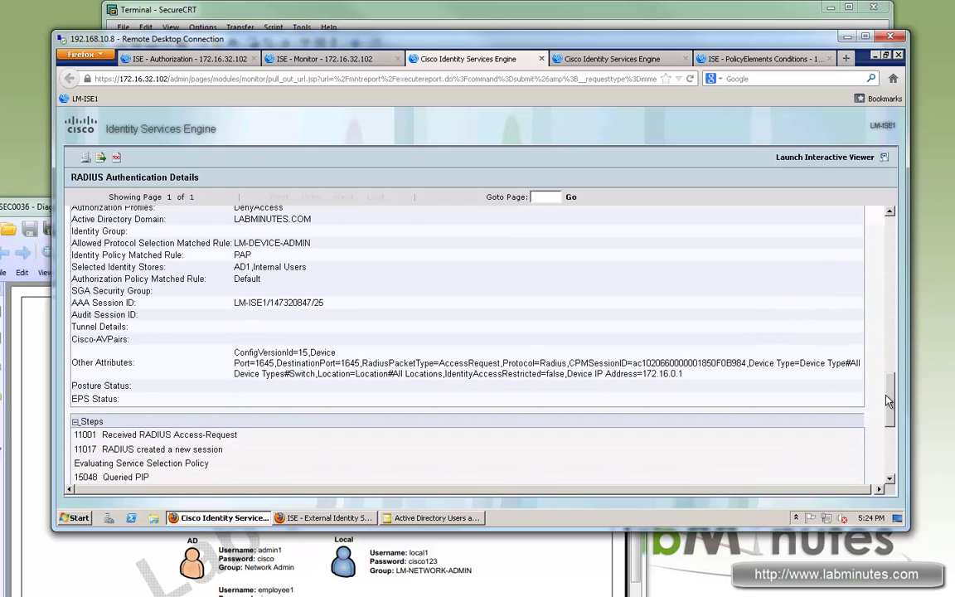
drag(435, 362, 615, 362)
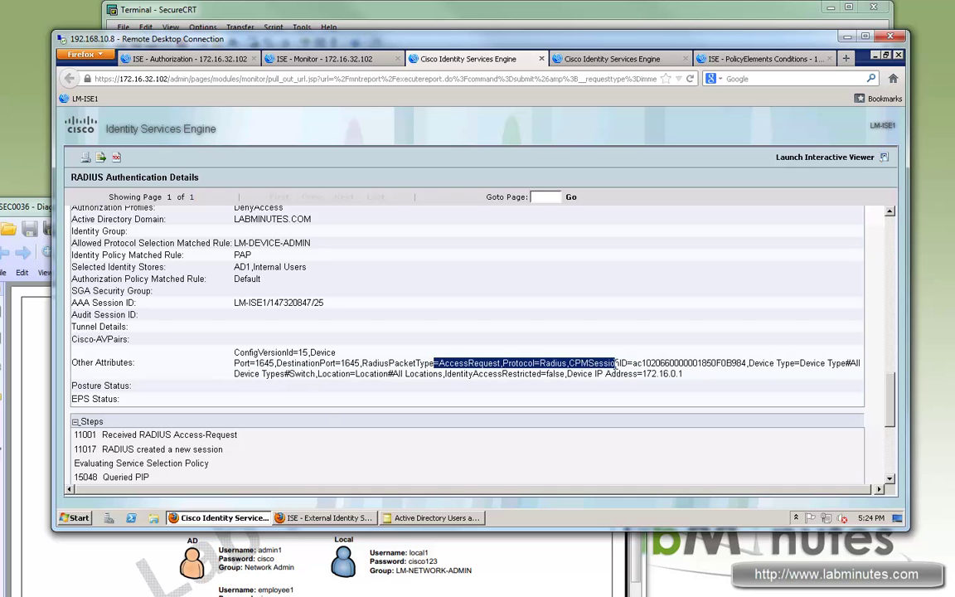
drag(616, 363, 611, 363)
key(ctrl+1)
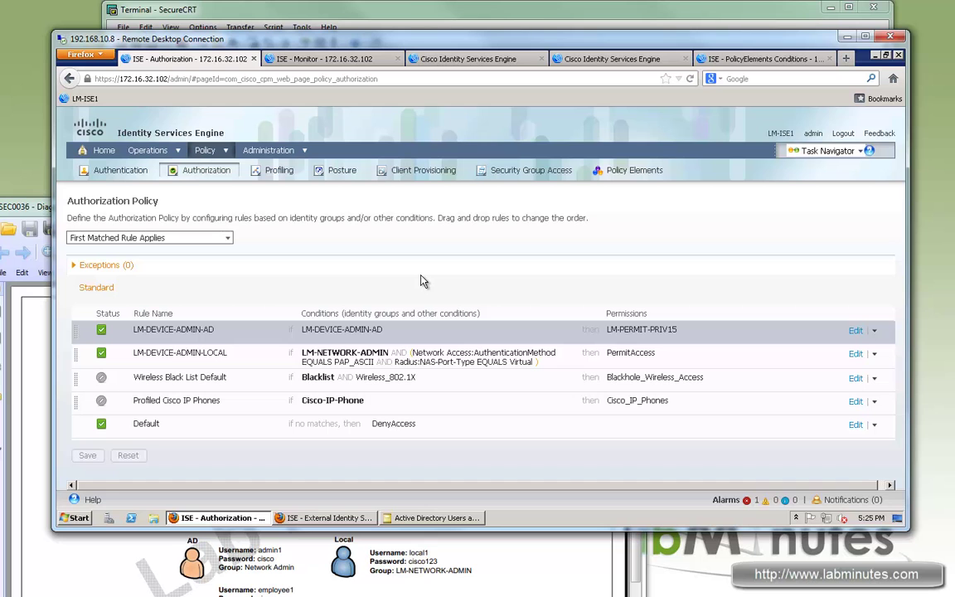